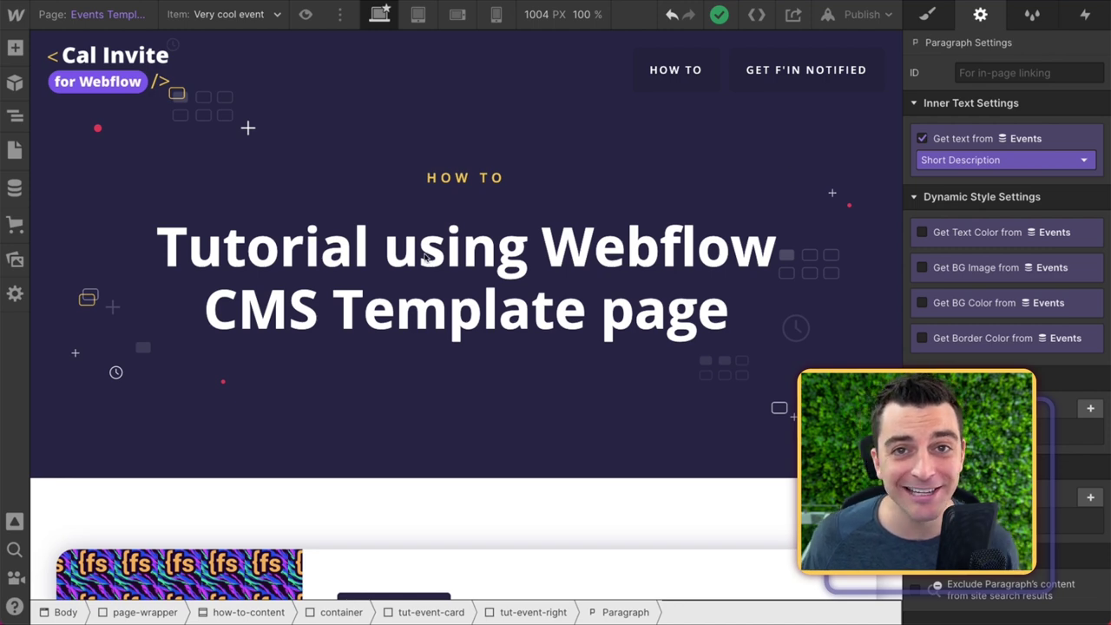
# - Scroll to the event card on the Events Template page and confirm 'Very cool event' is the previewed item
pyautogui.scroll(-2, 422, 266)
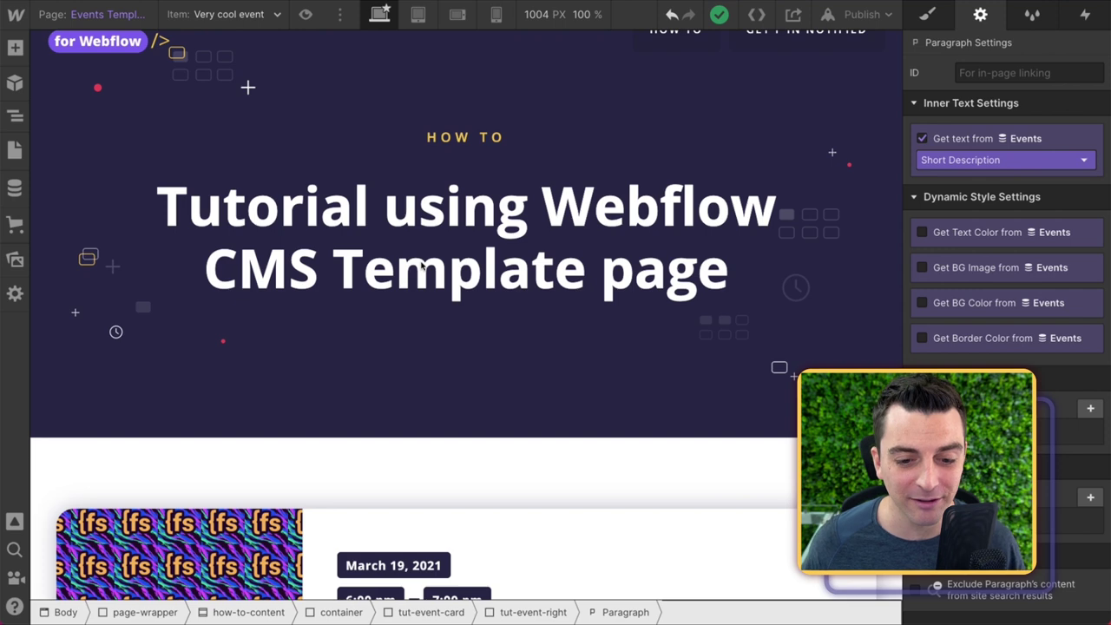
pyautogui.scroll(-5, 423, 265)
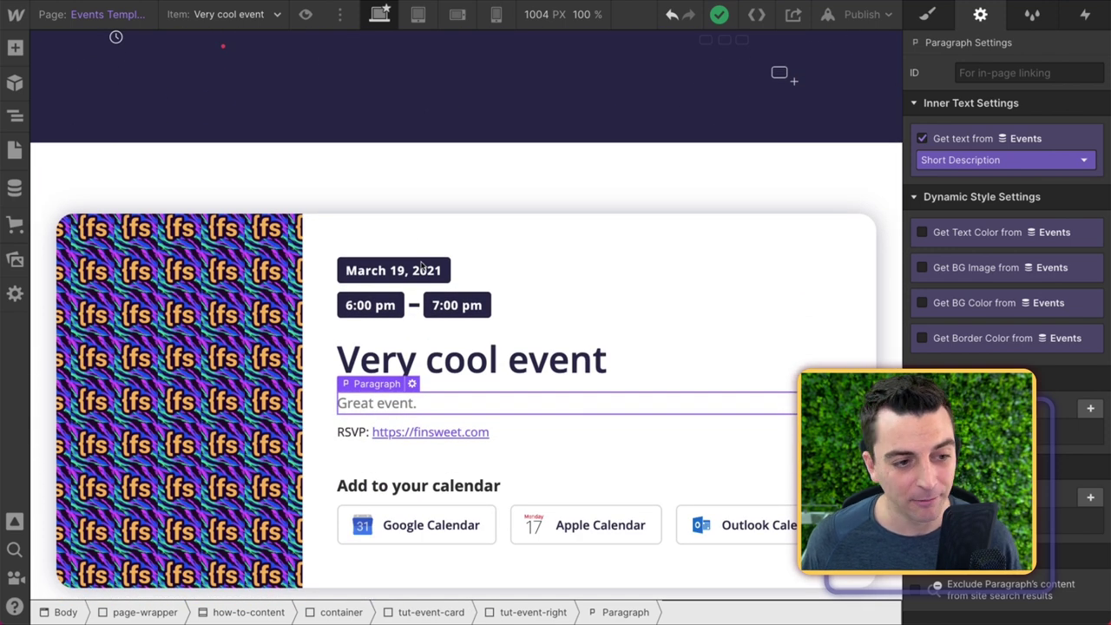
pyautogui.scroll(-1, 400, 258)
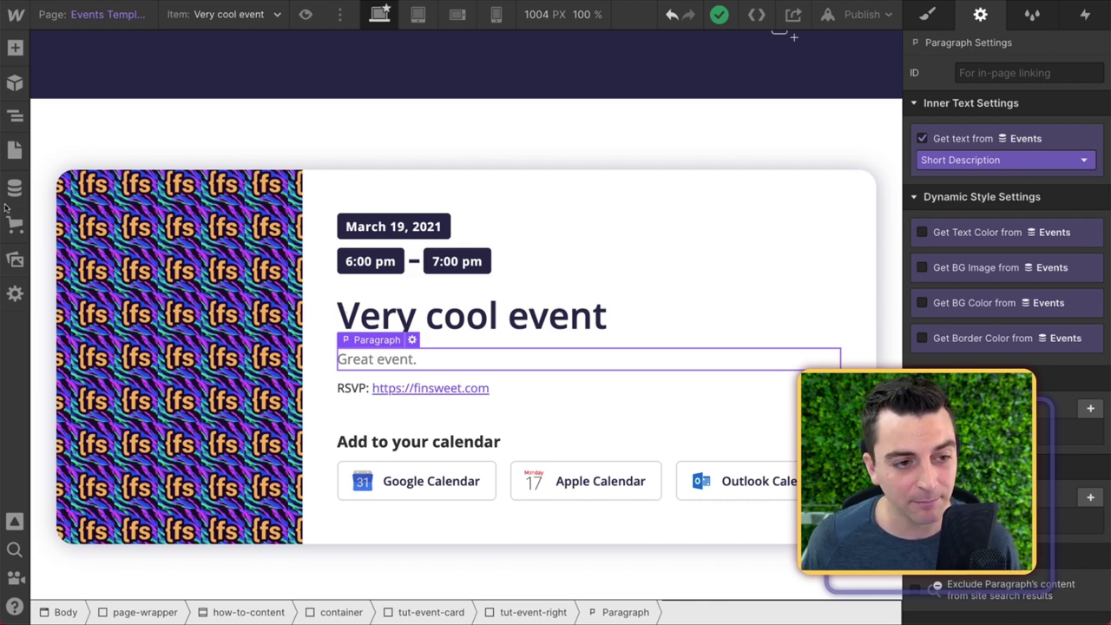
pyautogui.click(87, 18)
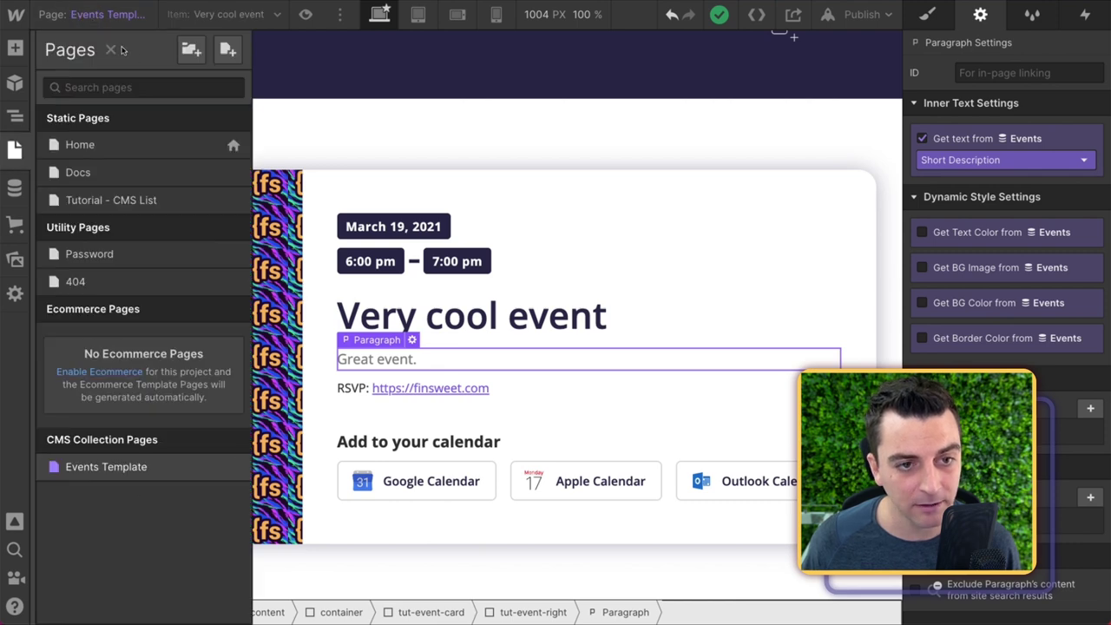
pyautogui.click(111, 49)
pyautogui.click(253, 15)
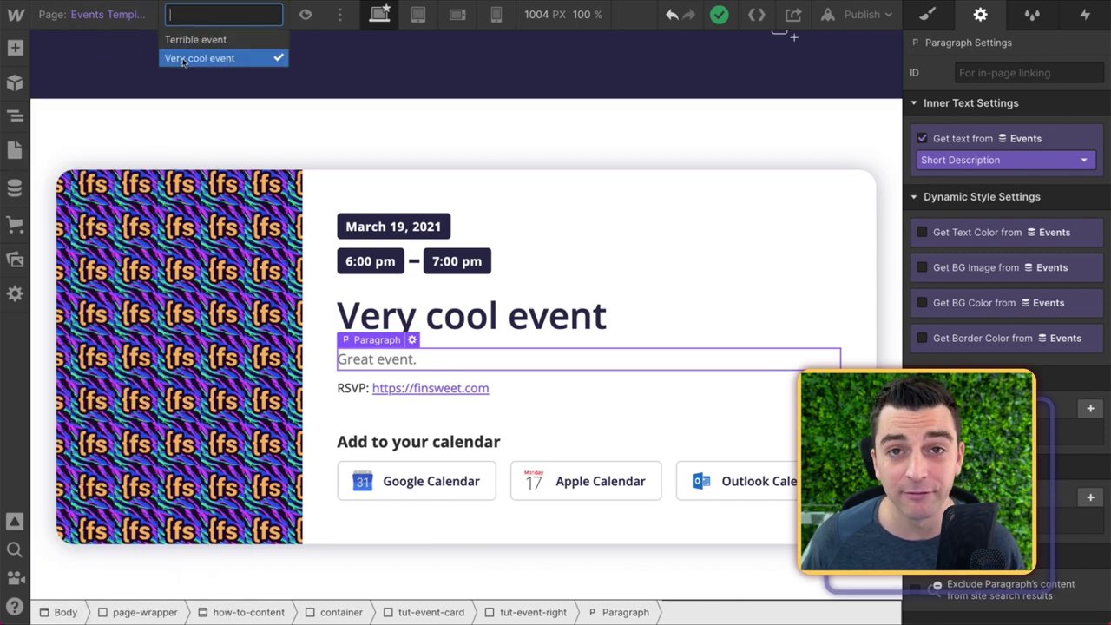
pyautogui.click(425, 116)
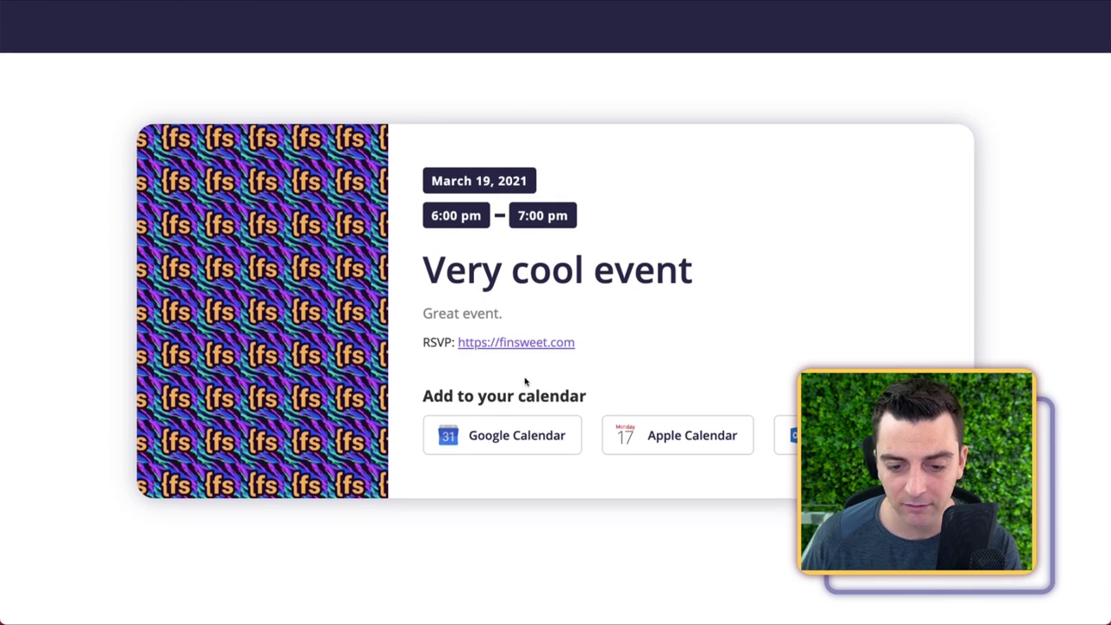
# - Create a Google Calendar invite from the Very cool event's add-to-calendar button
pyautogui.click(475, 451)
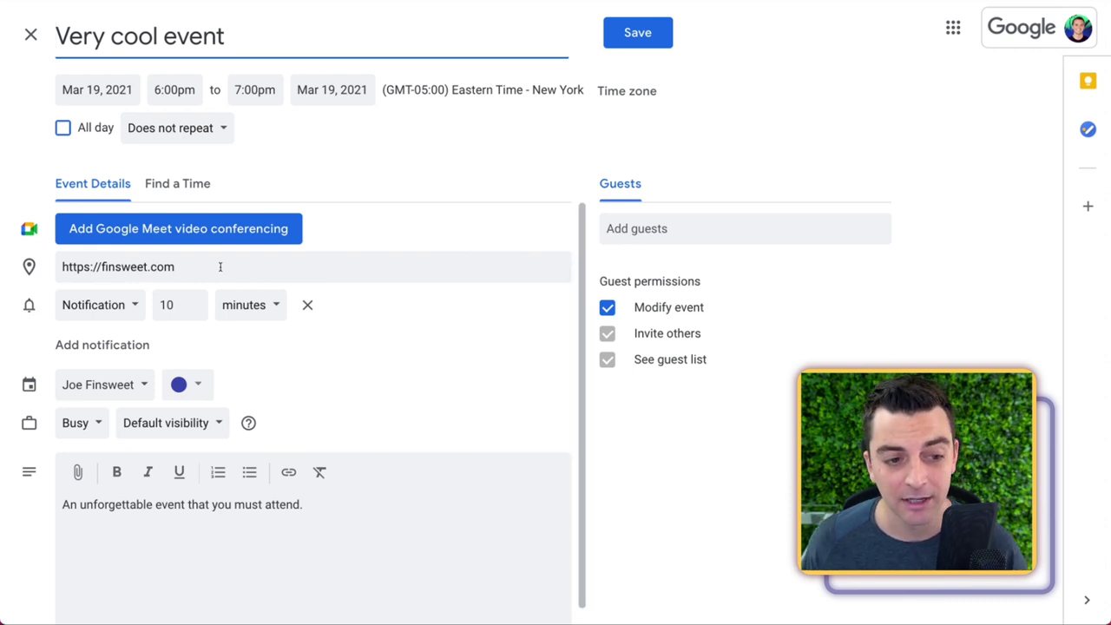
# - Check the finsweet.com location and save the Mar 19, 2021 6pm–7pm Very cool event invite
pyautogui.moveTo(208, 265); pyautogui.dragTo(59, 265)
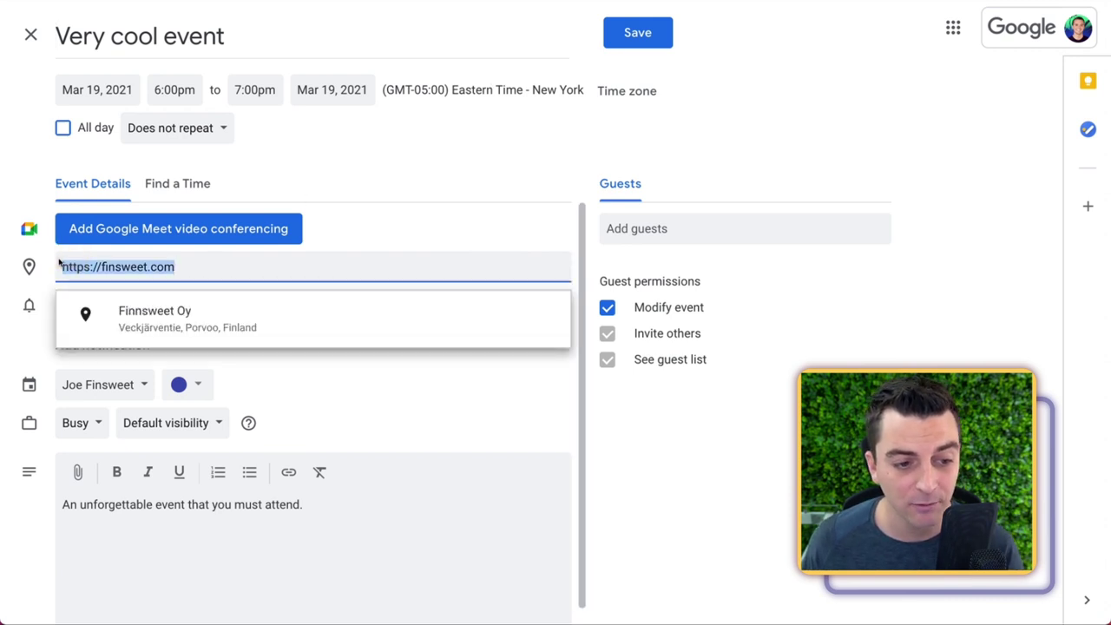
pyautogui.click(451, 233)
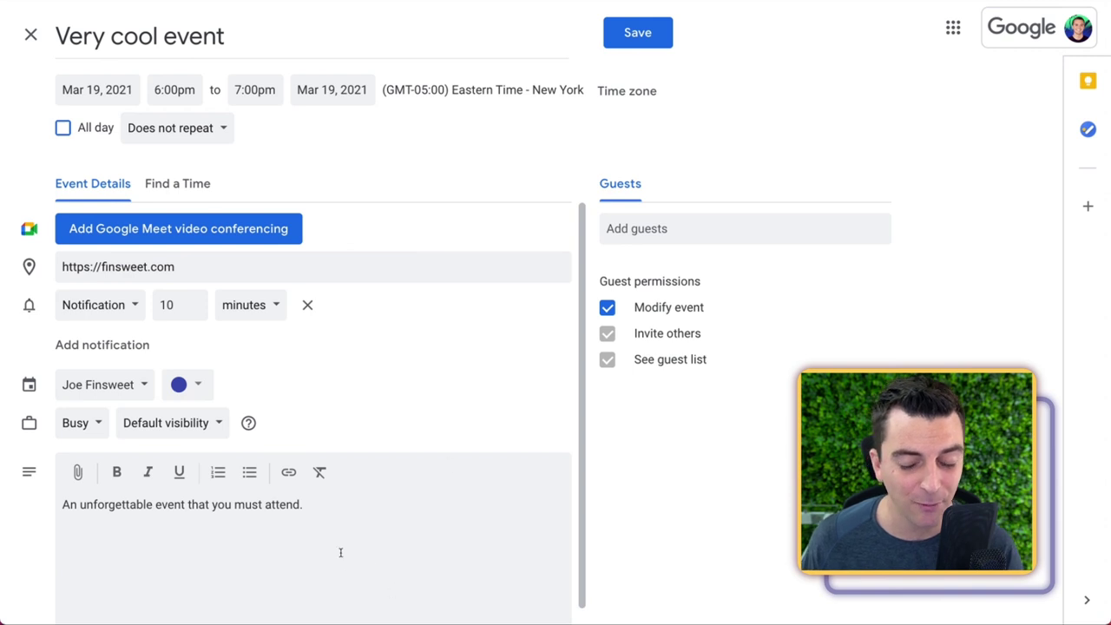
pyautogui.click(638, 33)
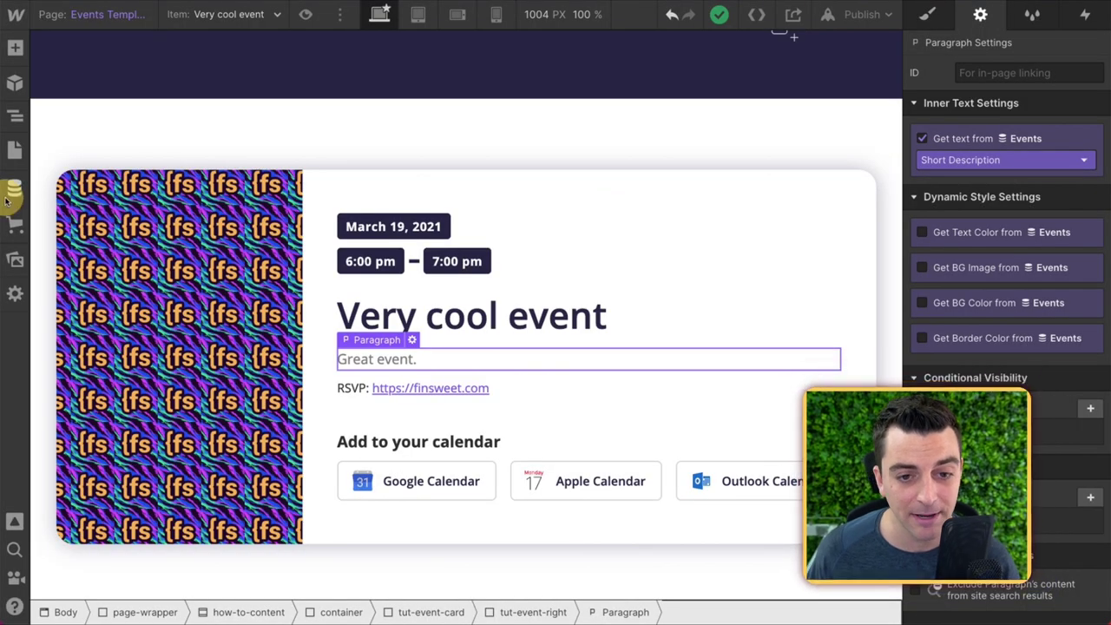
# - Open the Very cool event CMS item and review its Start Date/Time, End Date/Time and Timezone values
pyautogui.click(9, 196)
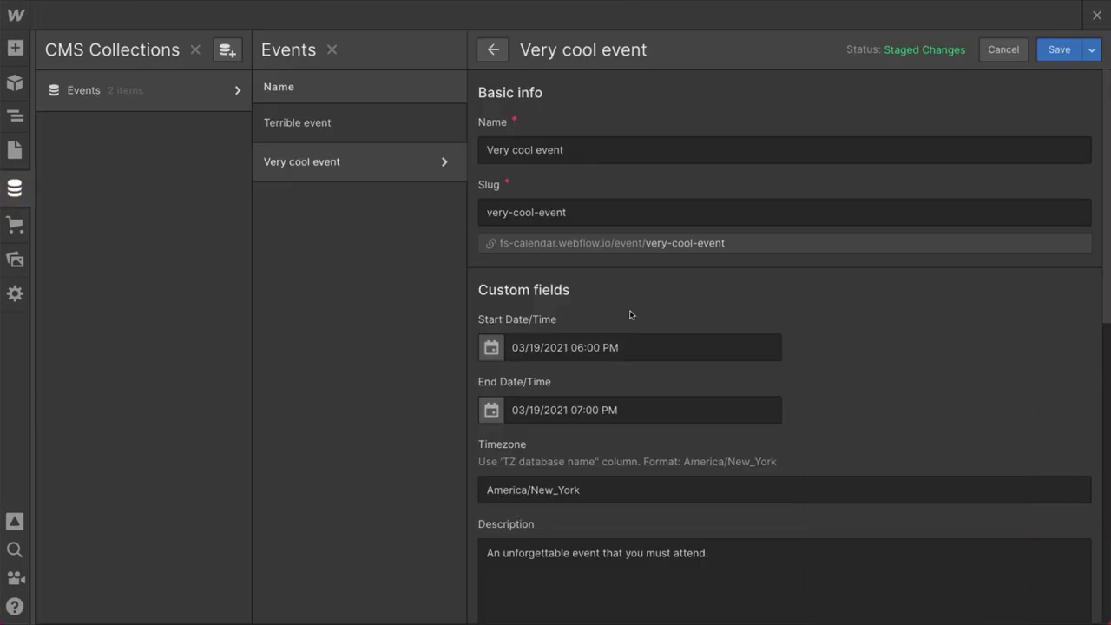
pyautogui.click(519, 347)
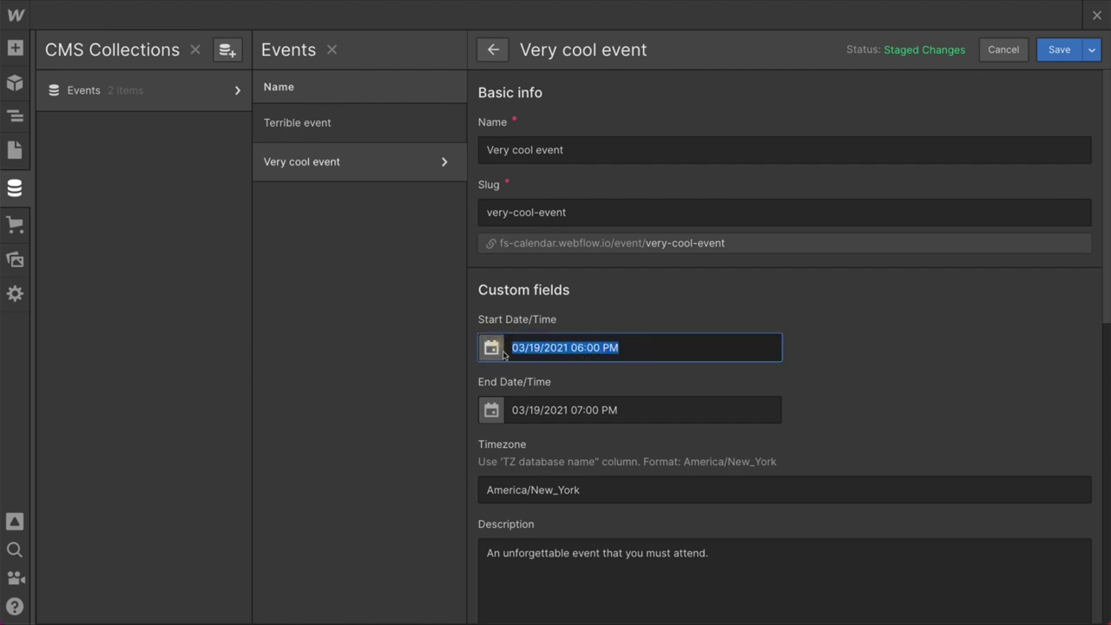
pyautogui.scroll(-1, 608, 374)
pyautogui.click(634, 380)
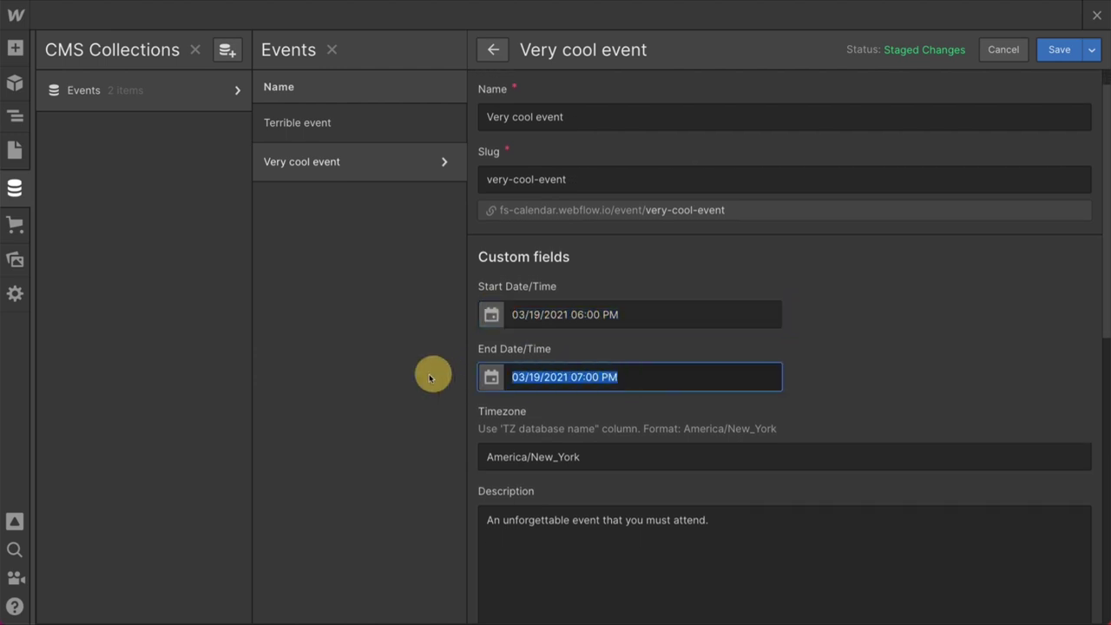
pyautogui.scroll(-1, 550, 406)
pyautogui.click(483, 412)
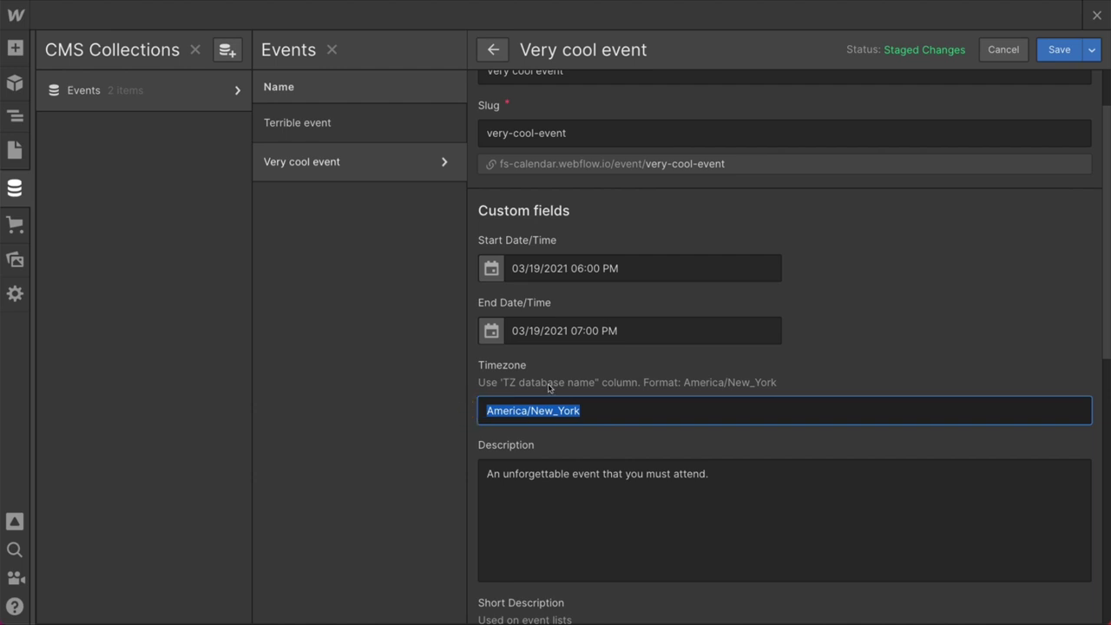
pyautogui.scroll(2, 547, 382)
# - Review the item's Name and Description fields, then save the Very cool event item
pyautogui.click(590, 151)
pyautogui.click(379, 127)
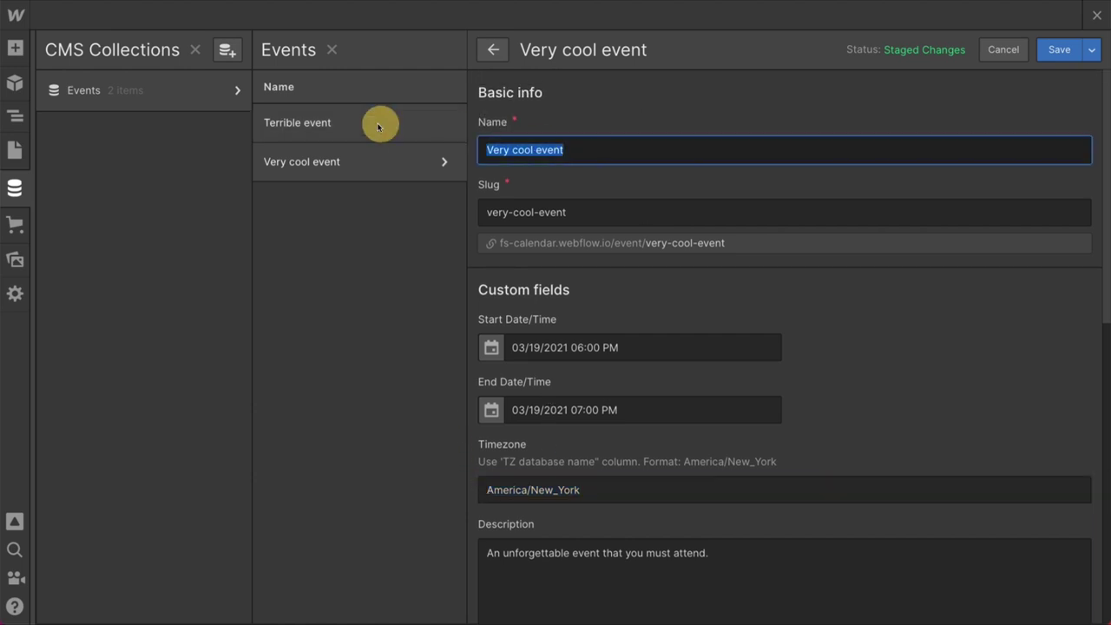
pyautogui.scroll(-4, 657, 351)
pyautogui.click(521, 184)
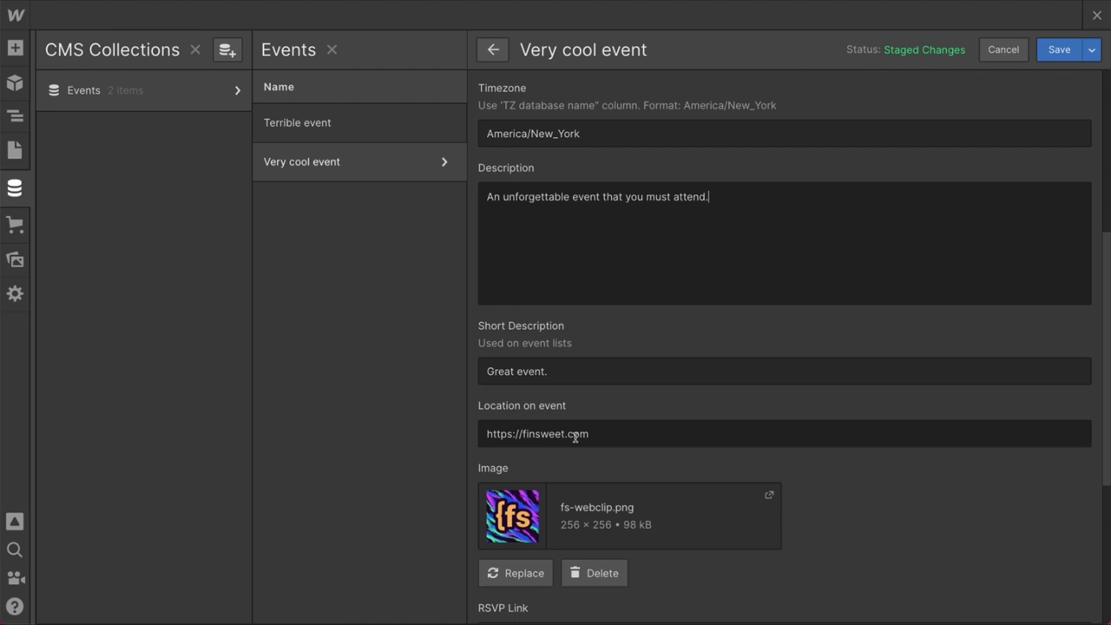
pyautogui.scroll(-3, 579, 436)
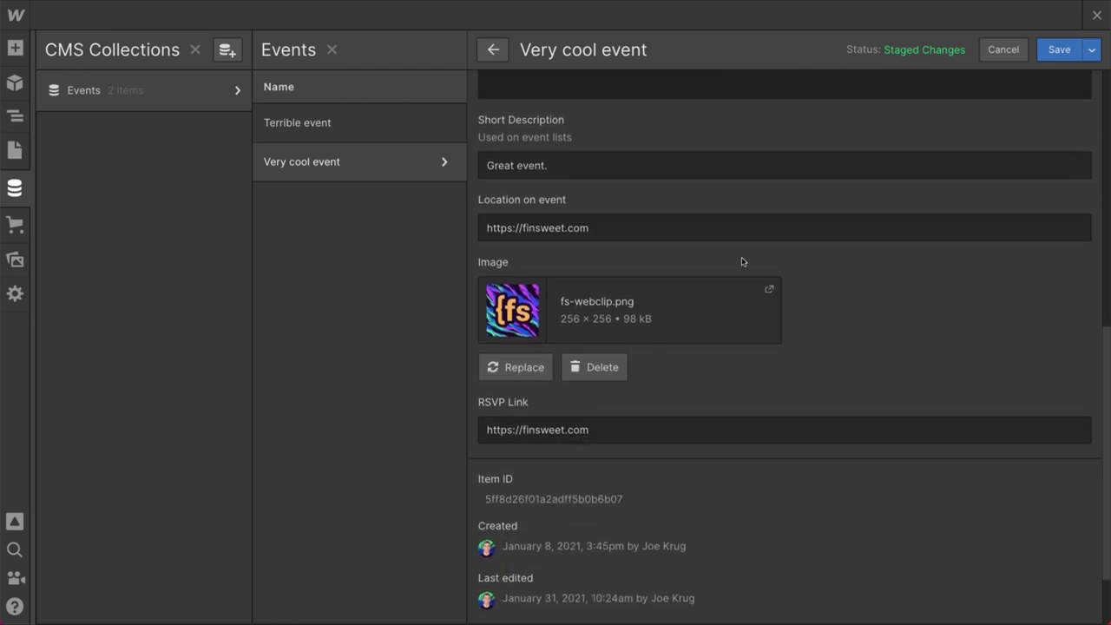
pyautogui.click(1067, 50)
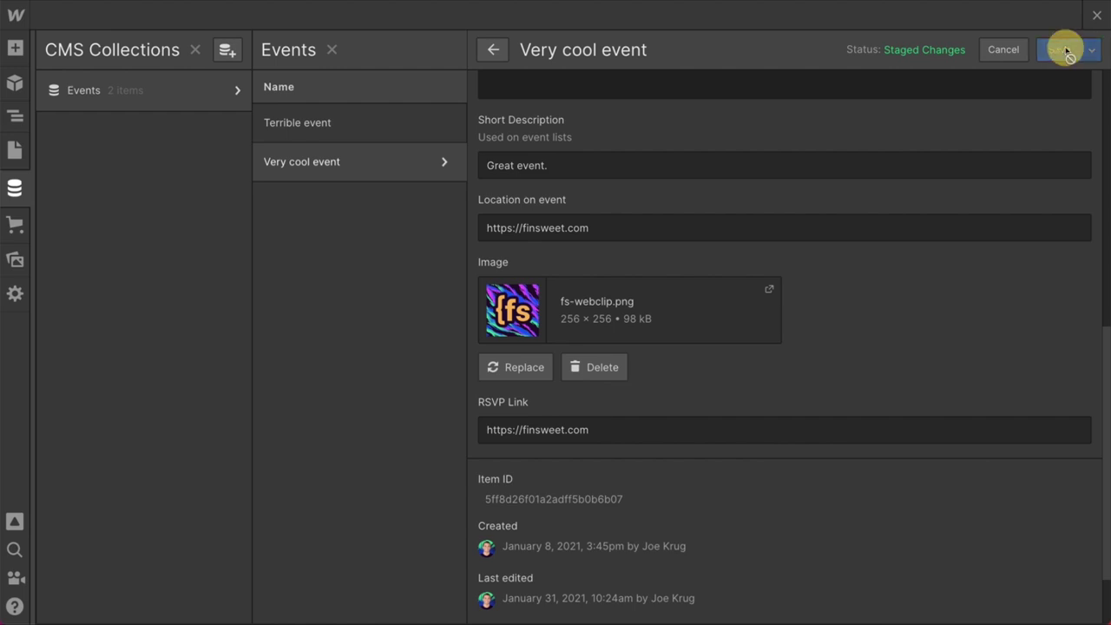
# - Close the CMS, then in the Navigator select tut-event-card and expand tut-event-right
pyautogui.click(1101, 17)
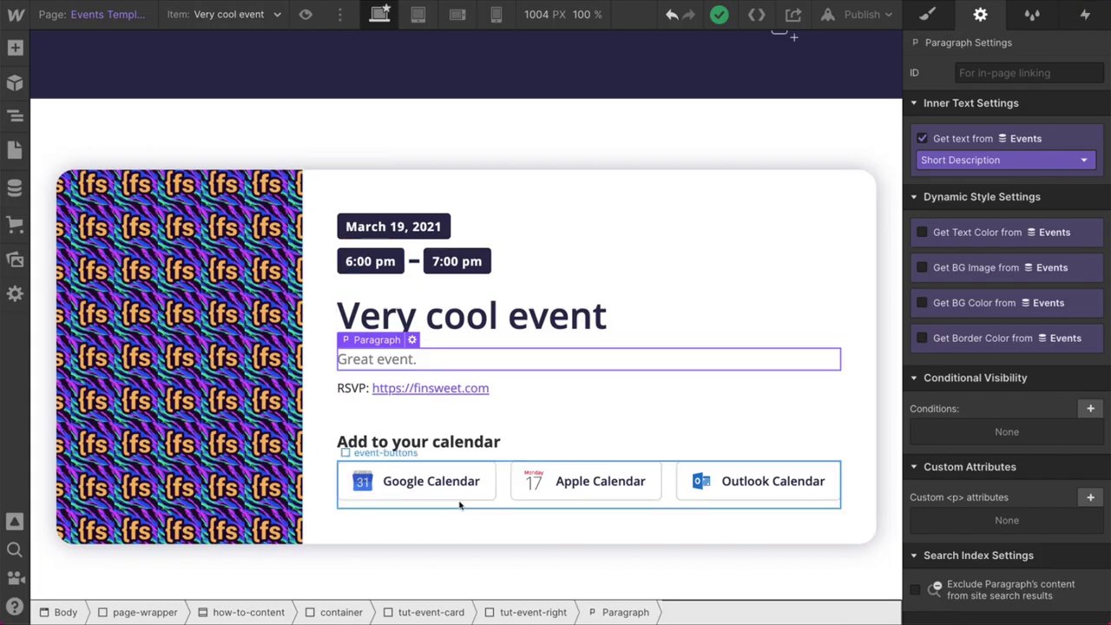
pyautogui.click(12, 151)
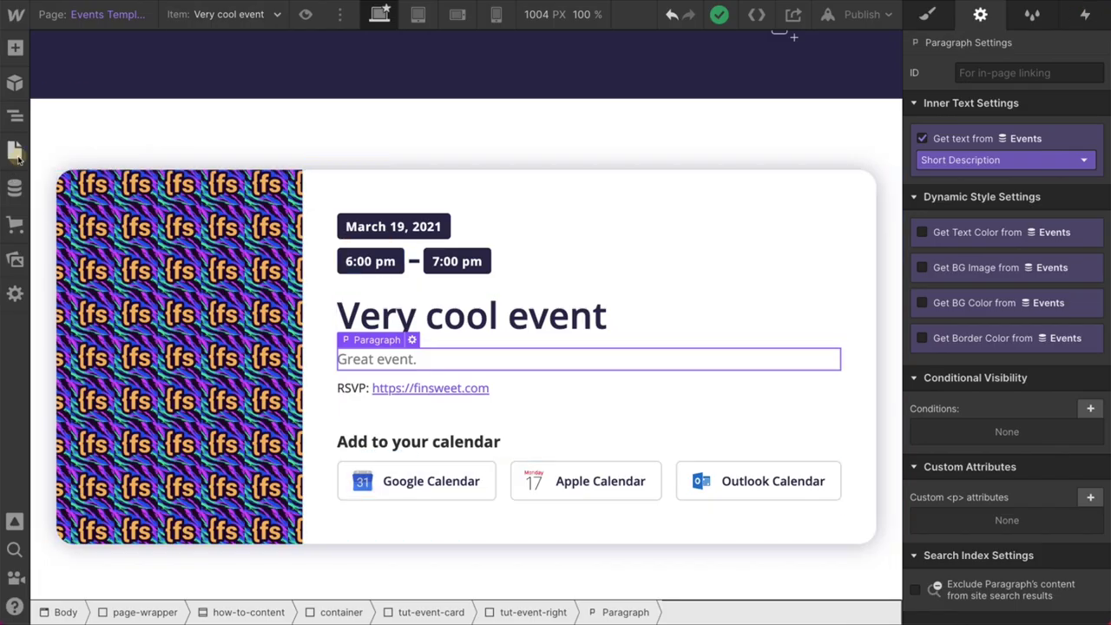
pyautogui.click(15, 122)
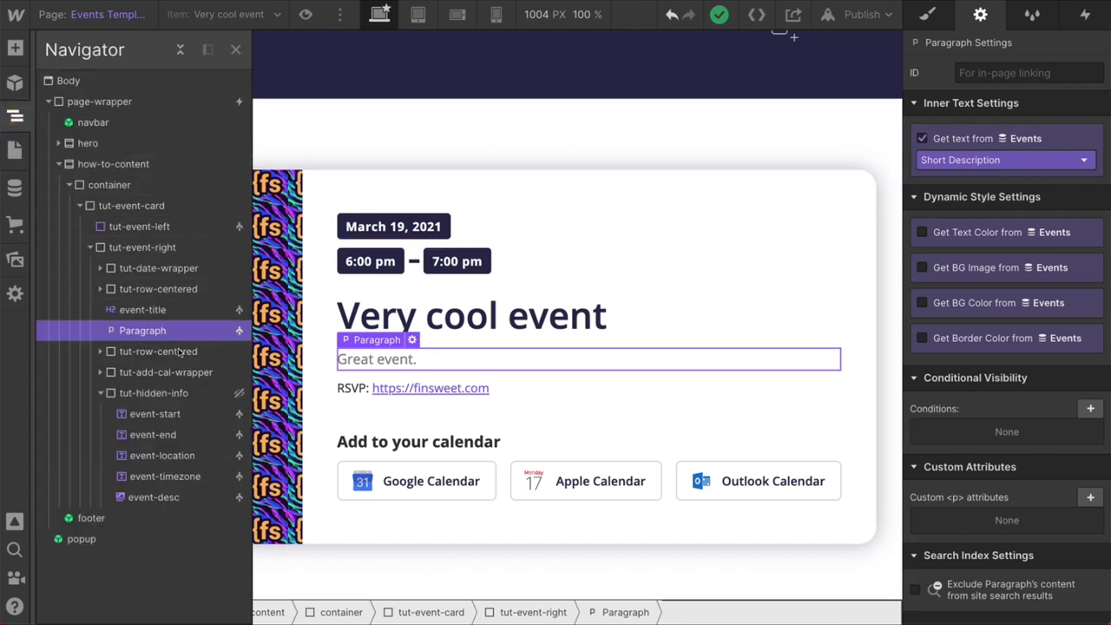
pyautogui.click(89, 248)
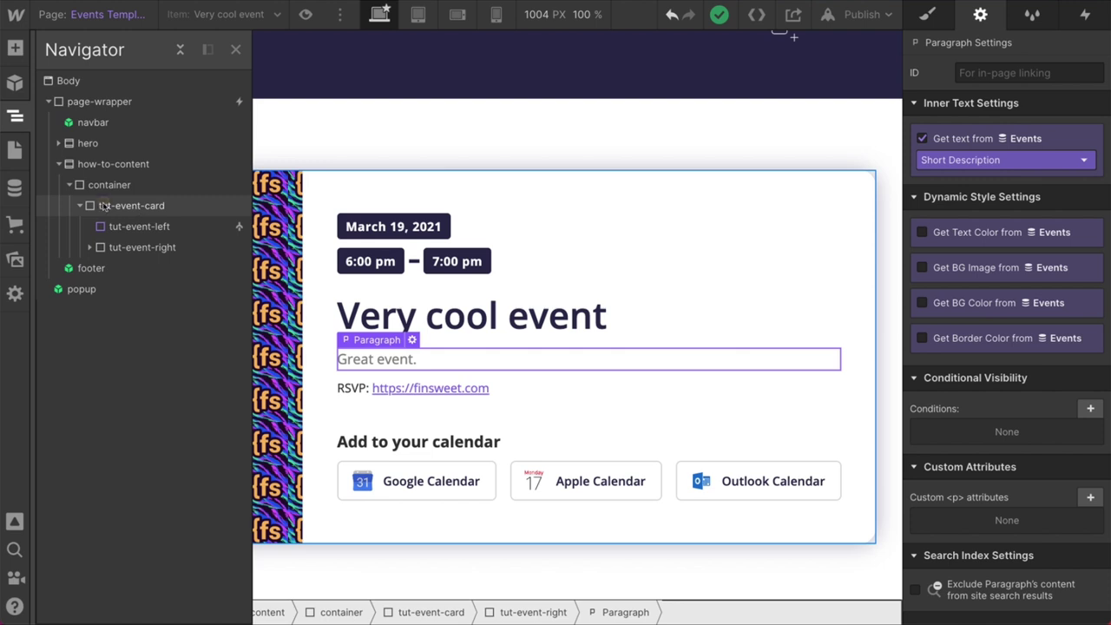
pyautogui.click(104, 206)
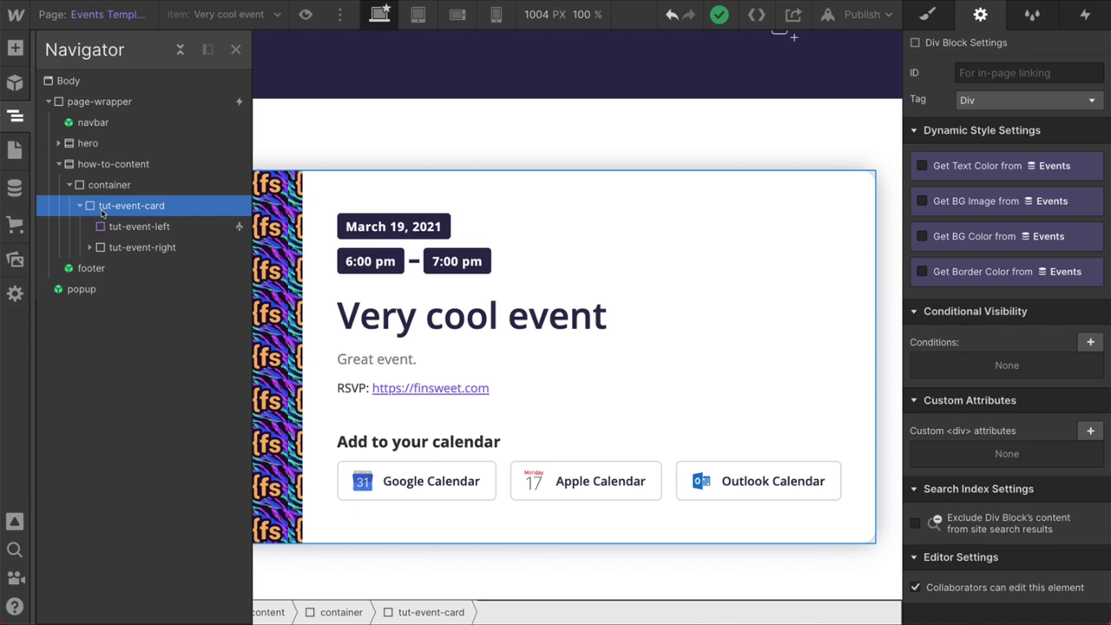
pyautogui.click(89, 248)
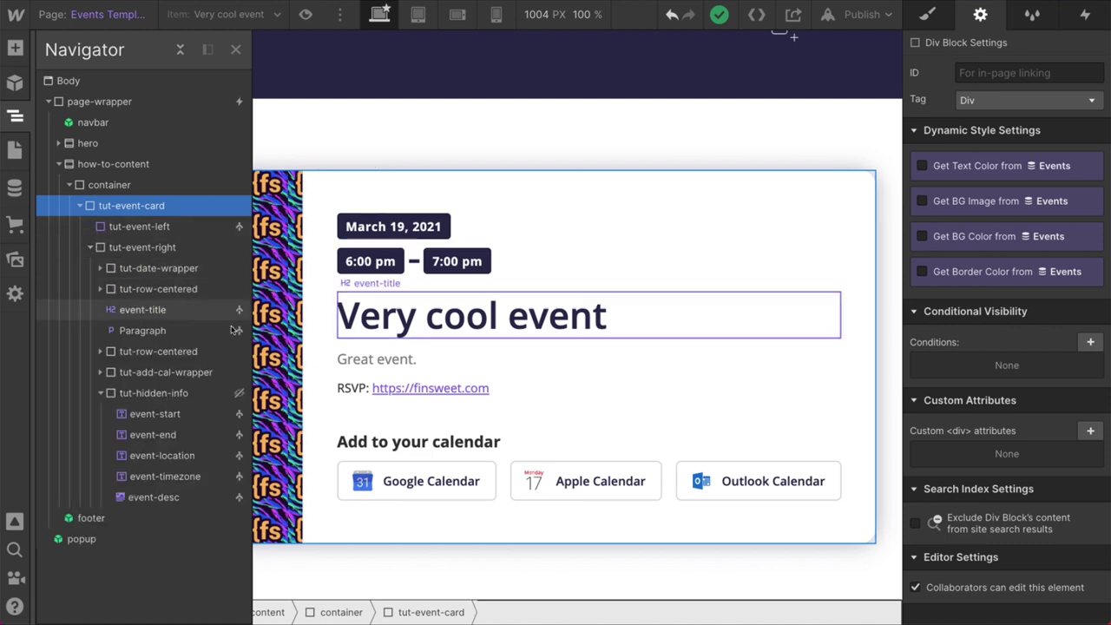
# - Inspect the field bindings of event-title, event-start, event-end, event-timezone and event-desc, then select tut-hidden-info
pyautogui.hotkey('ctrl', '+')
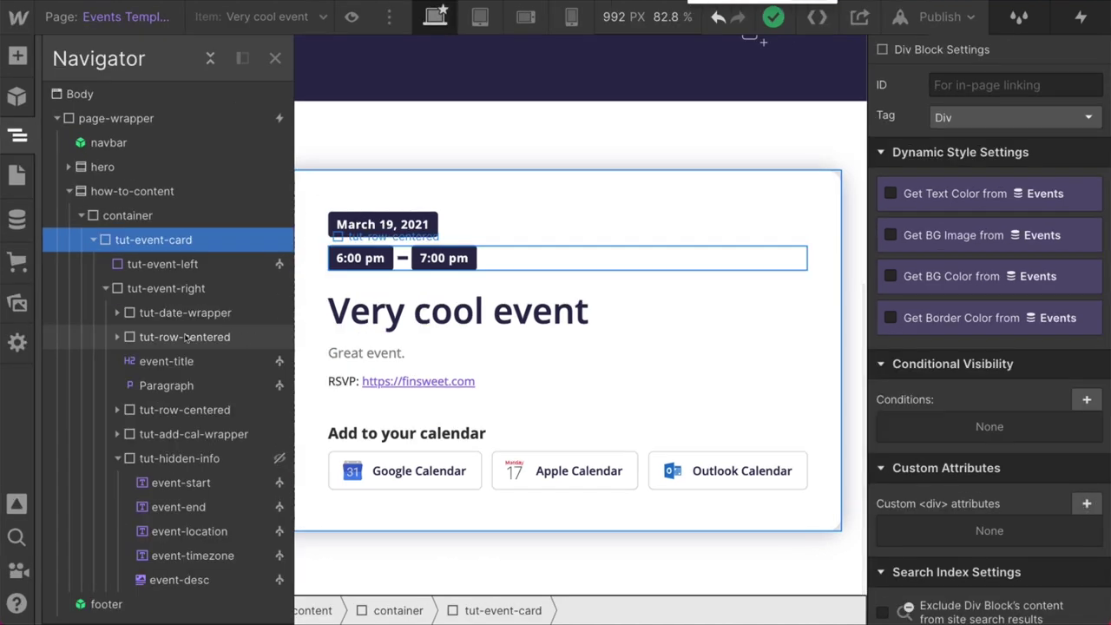
pyautogui.scroll(-1, 217, 343)
pyautogui.click(148, 346)
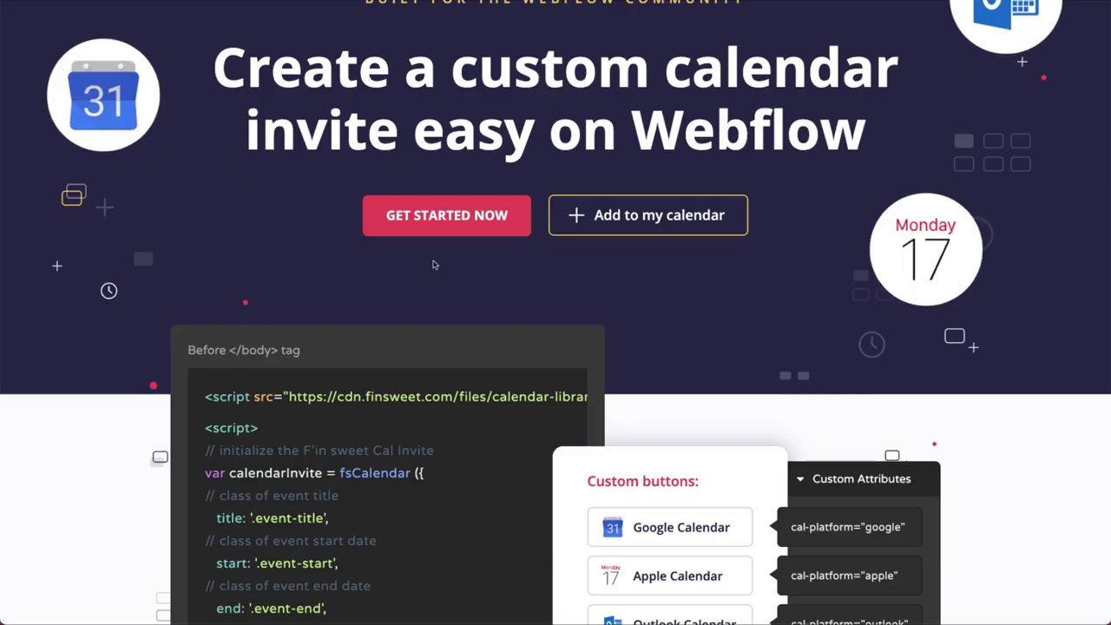
pyautogui.scroll(-5, 434, 265)
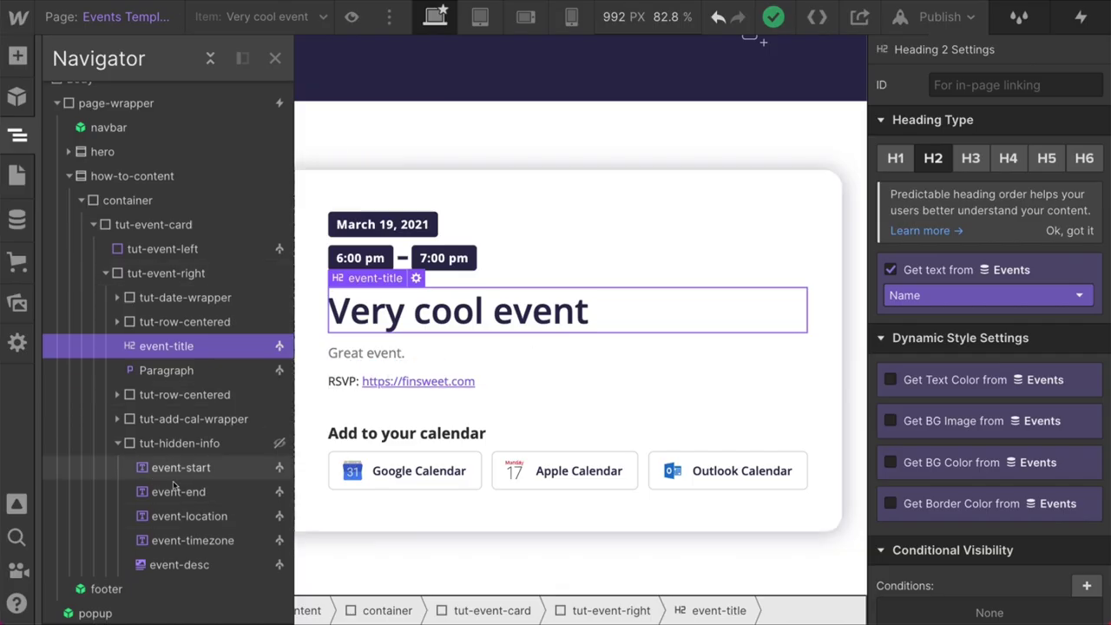
pyautogui.click(200, 469)
pyautogui.click(199, 492)
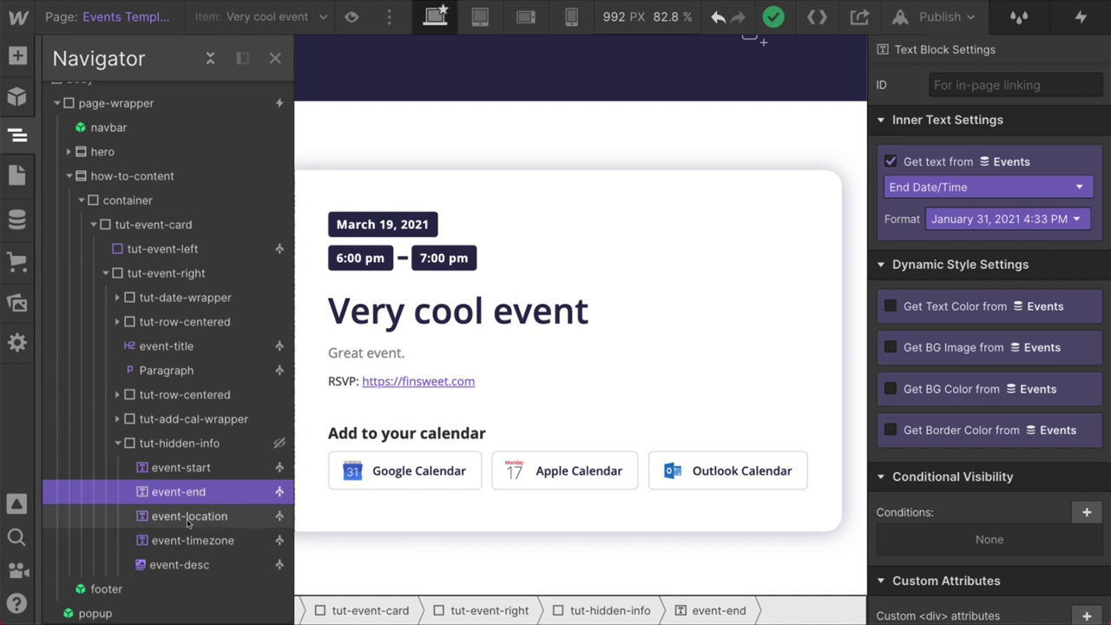
pyautogui.click(180, 537)
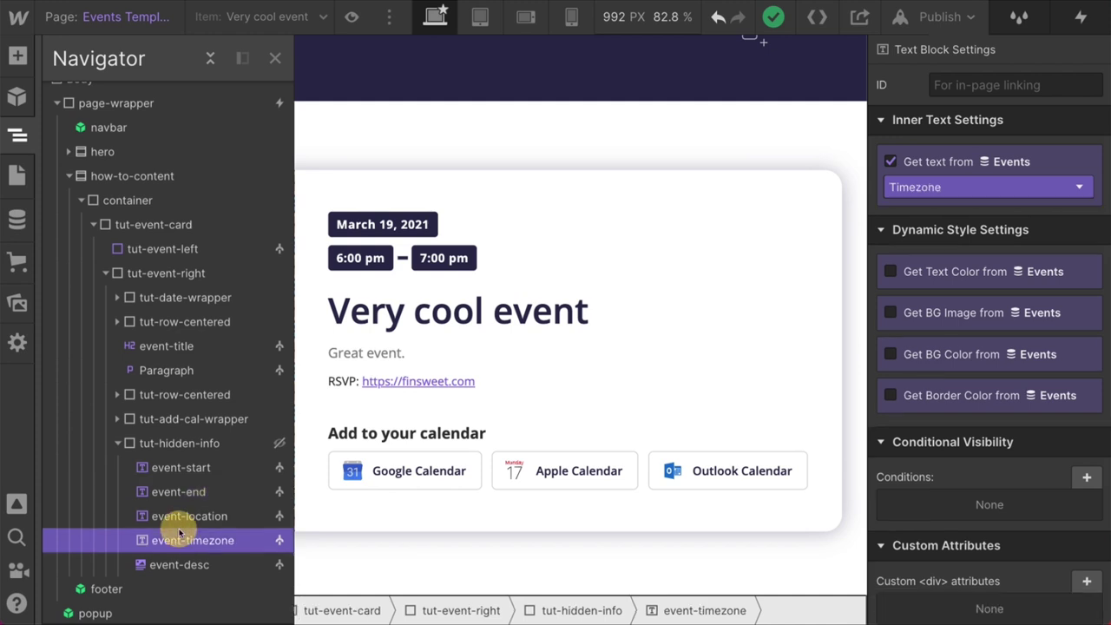
pyautogui.click(207, 567)
pyautogui.click(199, 444)
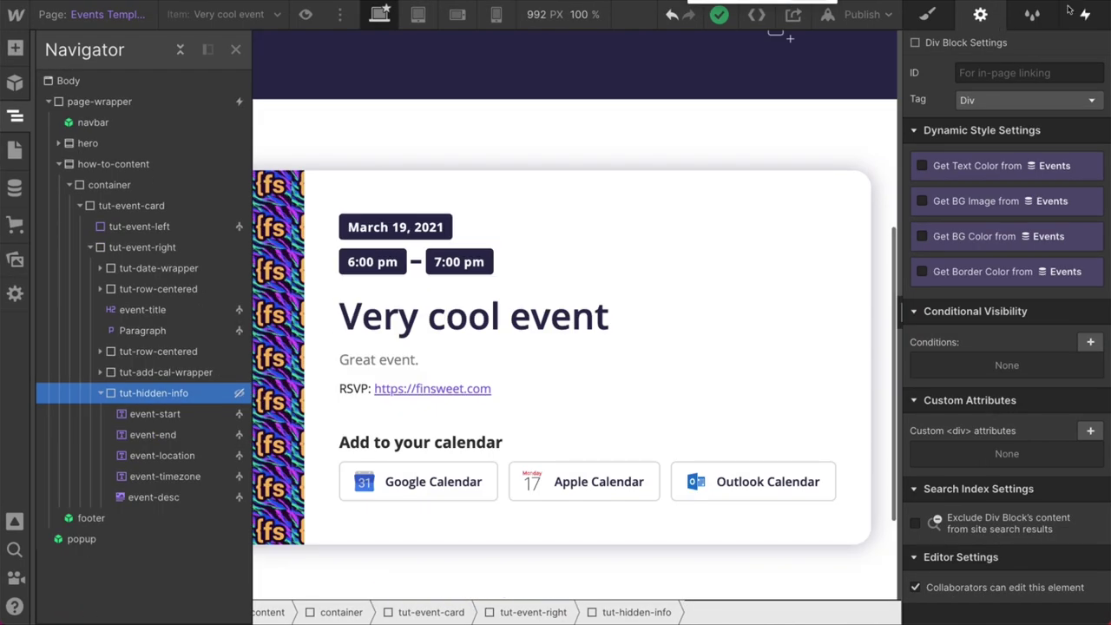
# - Set tut-hidden-info's Display to Block in the Style panel
pyautogui.click(928, 14)
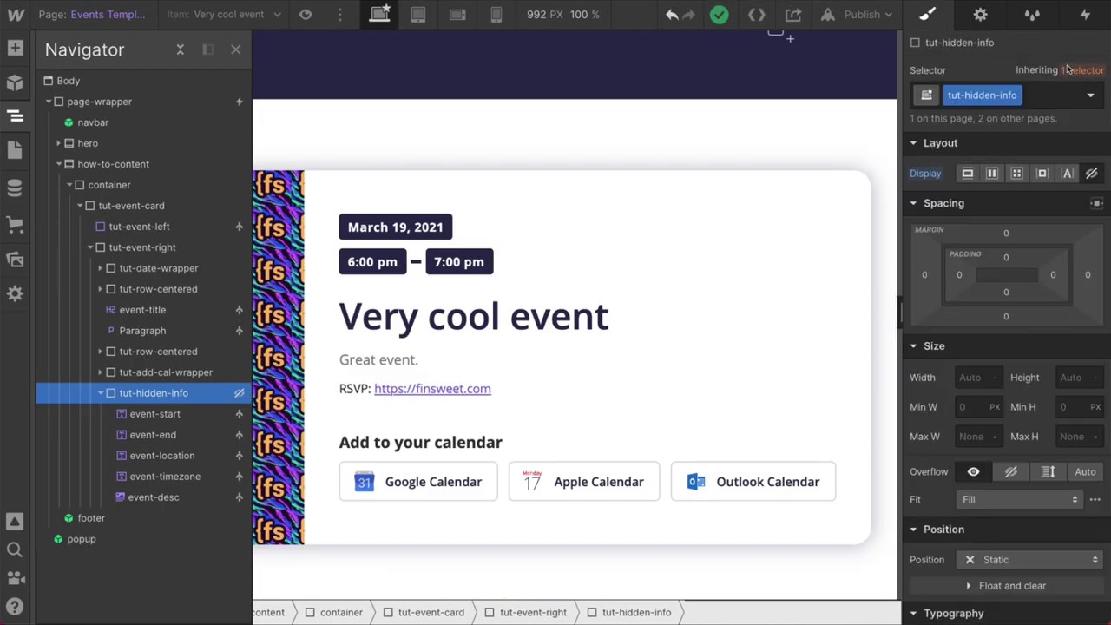
pyautogui.click(967, 173)
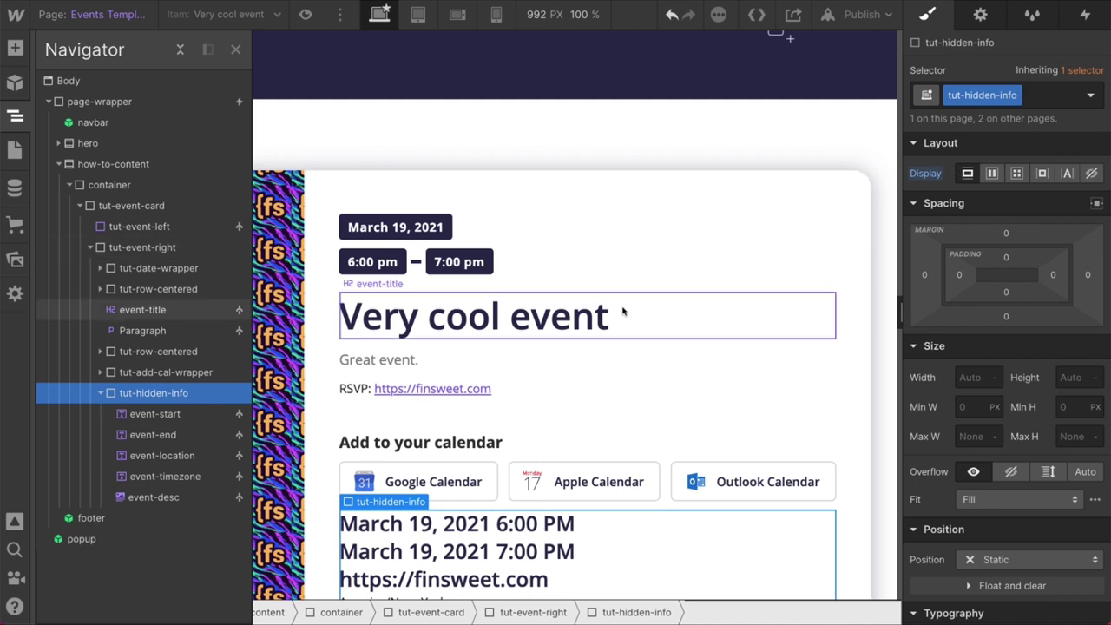
pyautogui.scroll(-3, 625, 313)
pyautogui.scroll(1, 622, 311)
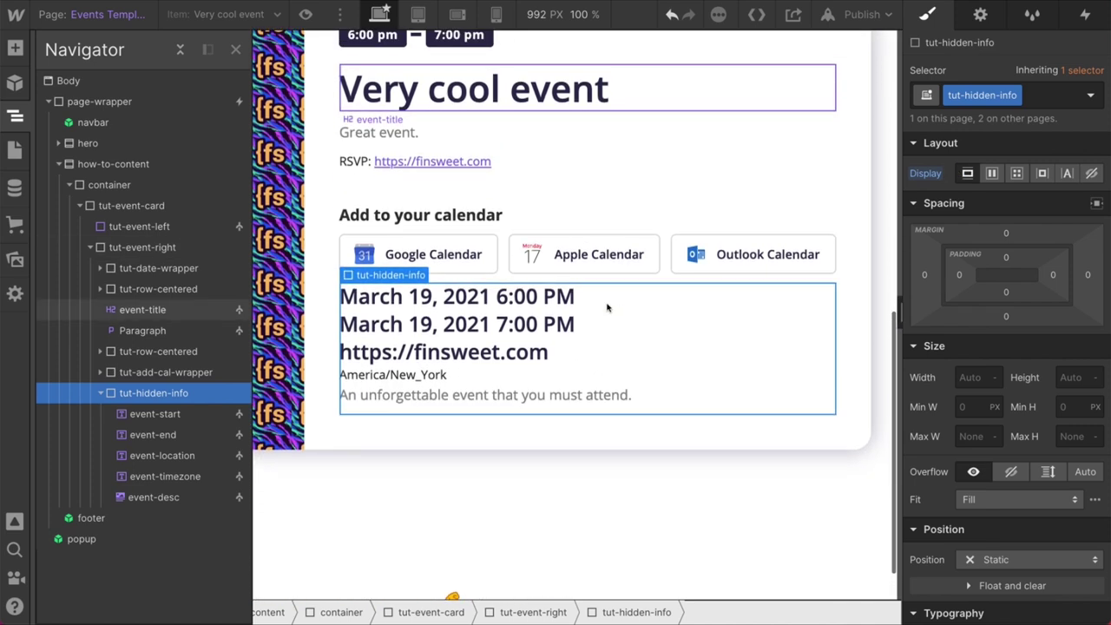
# - Select the revealed start date, location URL, timezone and description lines to inspect them
pyautogui.click(542, 298)
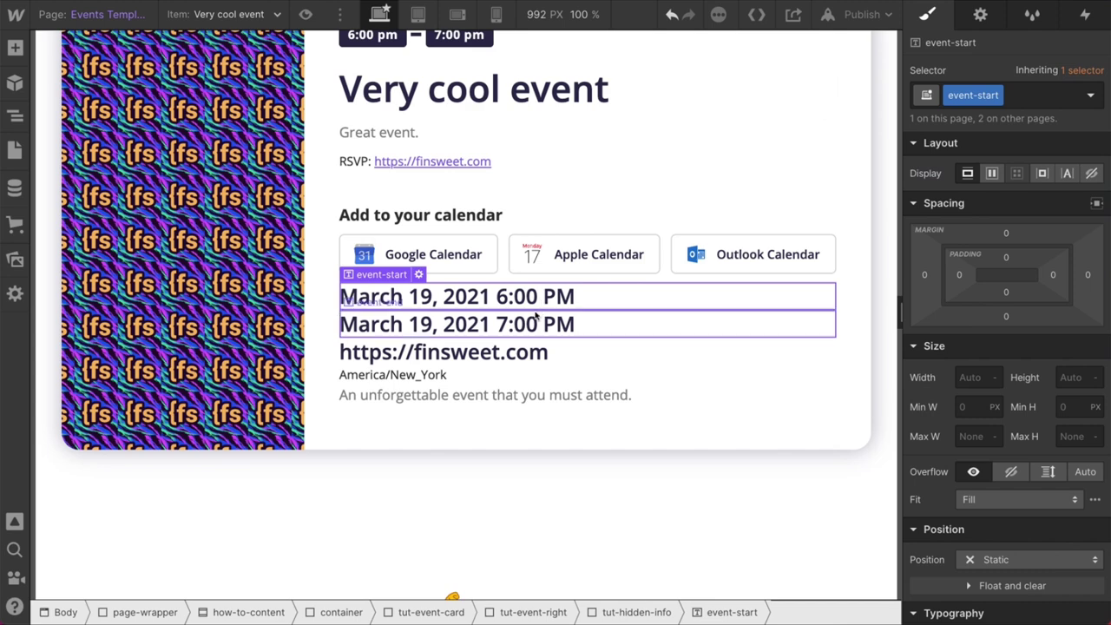
pyautogui.click(499, 352)
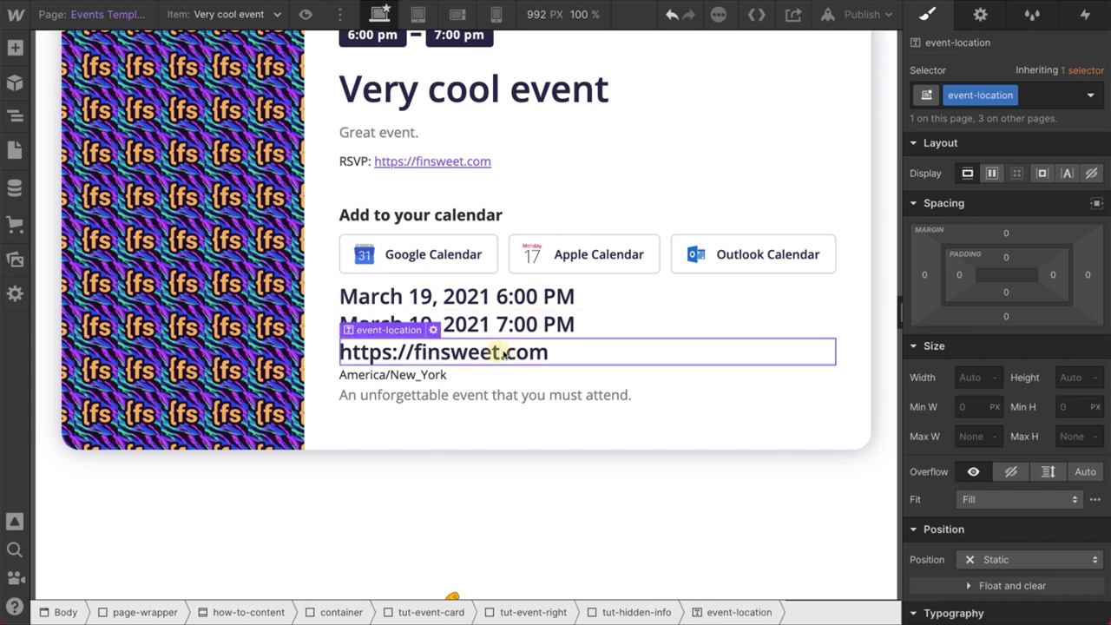
pyautogui.click(428, 377)
pyautogui.click(392, 396)
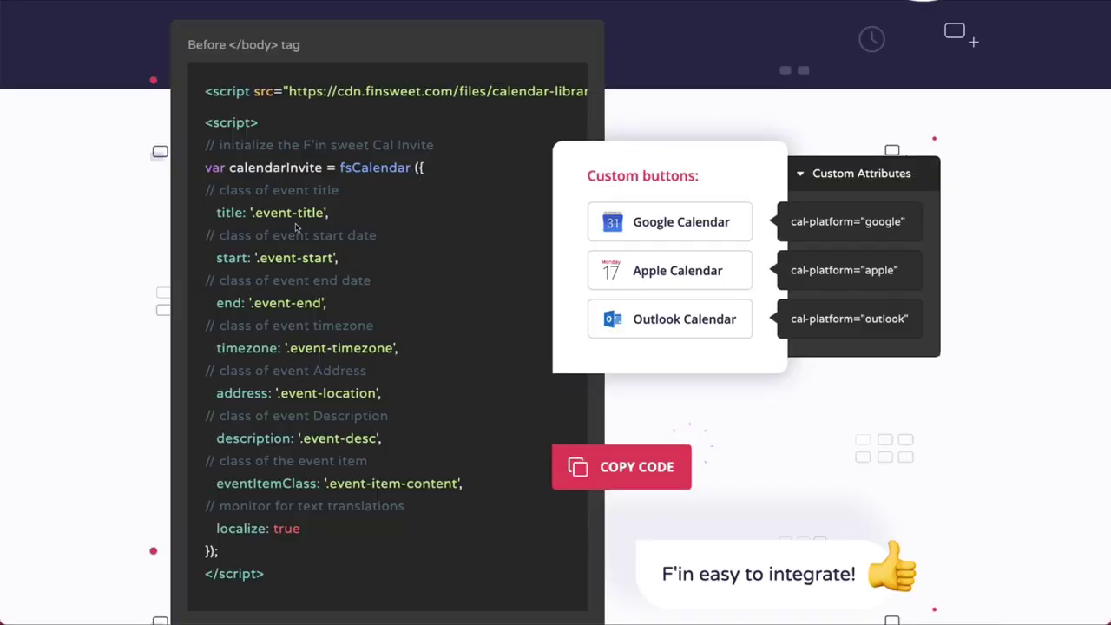
pyautogui.click(276, 391)
pyautogui.moveTo(298, 392); pyautogui.dragTo(377, 393)
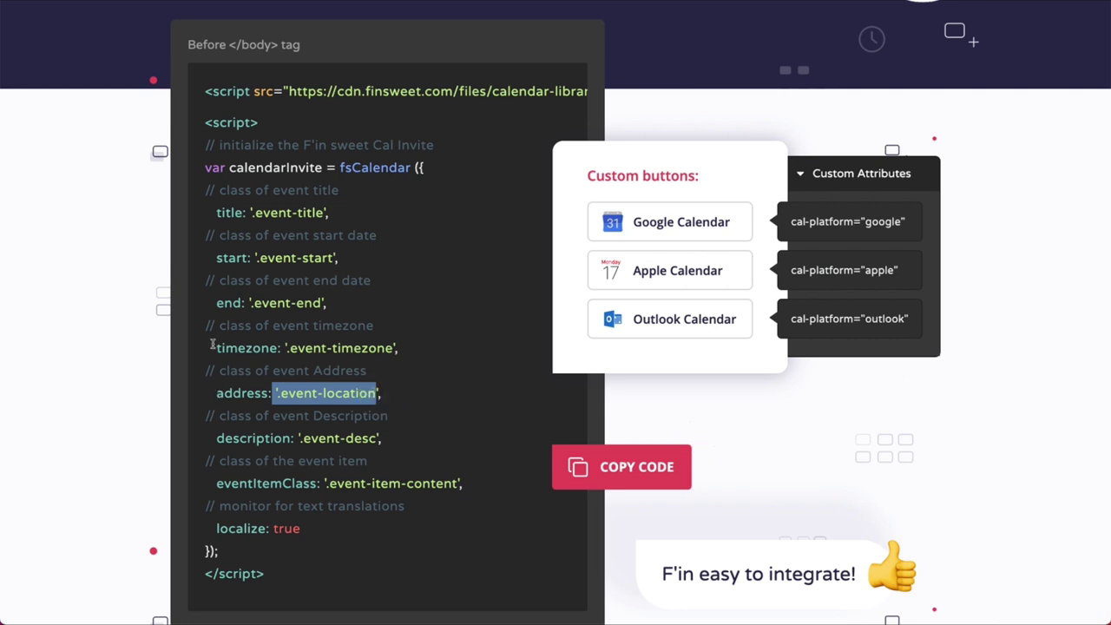
pyautogui.moveTo(299, 439); pyautogui.dragTo(382, 438)
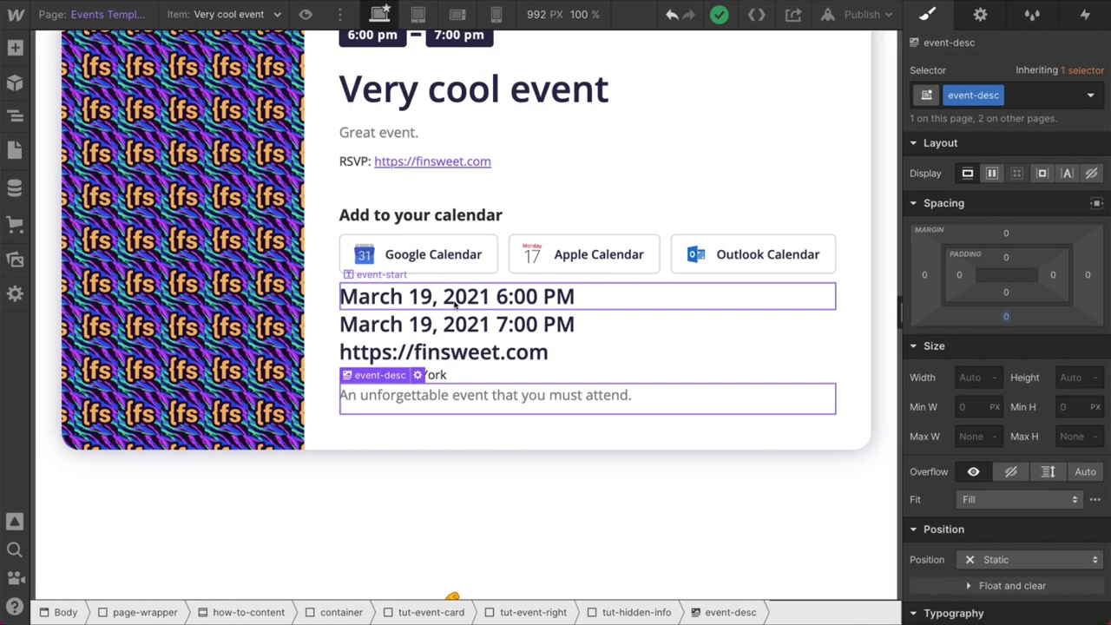
pyautogui.click(448, 300)
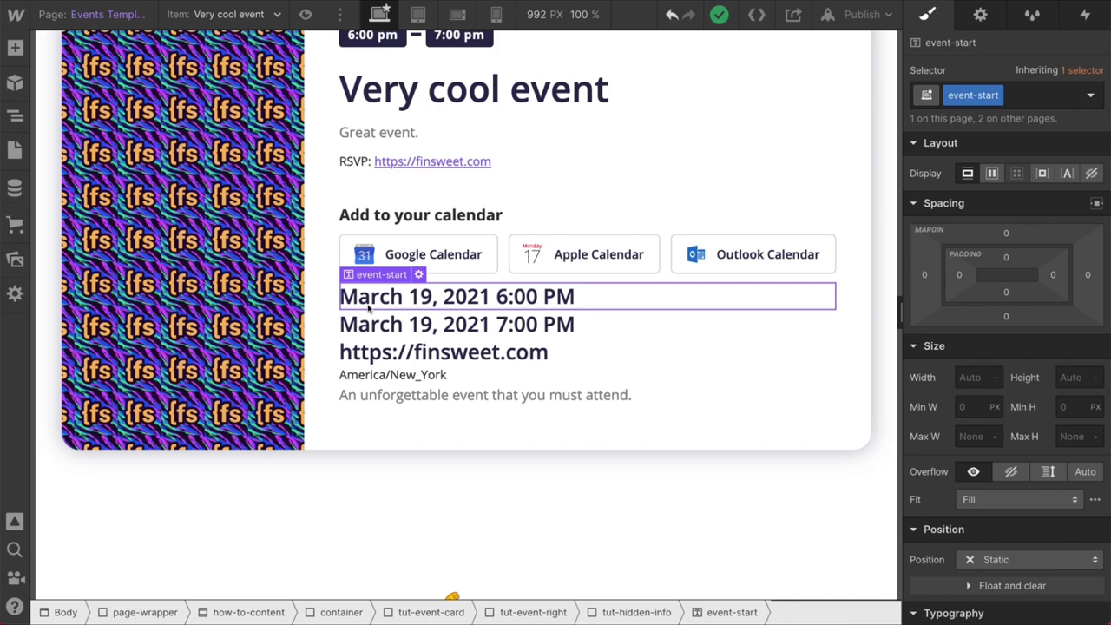
pyautogui.click(481, 283)
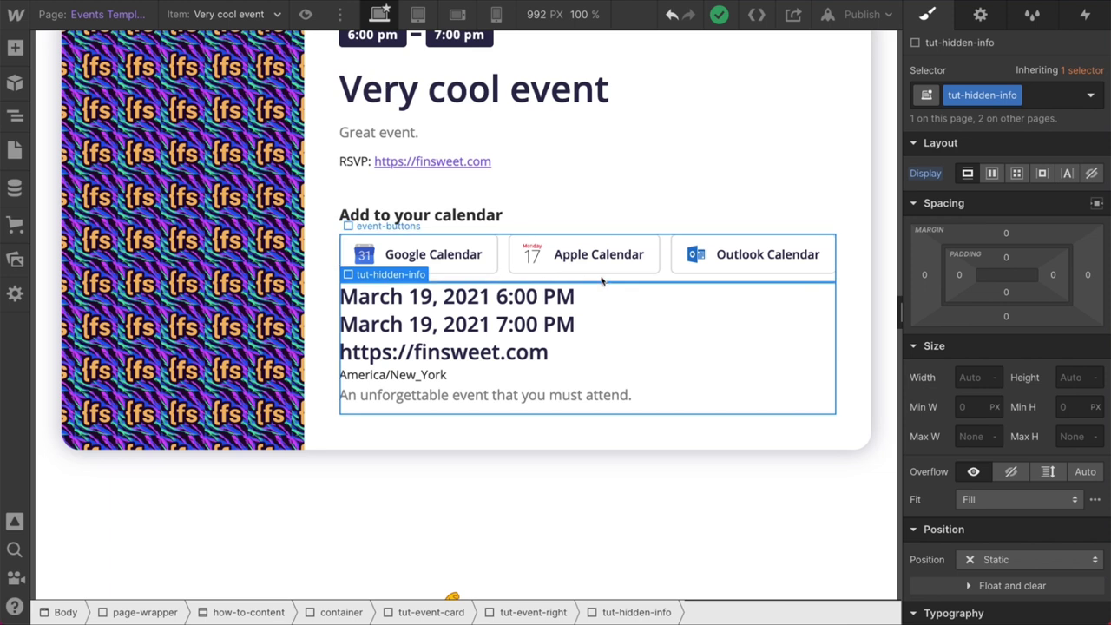
pyautogui.click(393, 375)
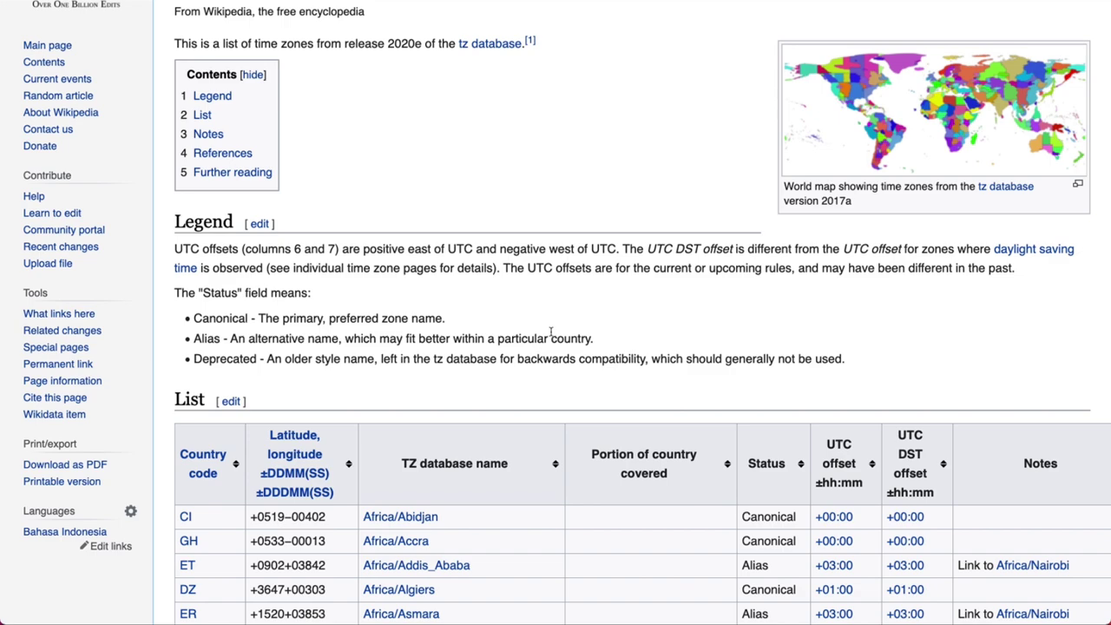
# - Scroll the tz database table to the America rows and highlight America/Mazatlan
pyautogui.scroll(-3, 550, 335)
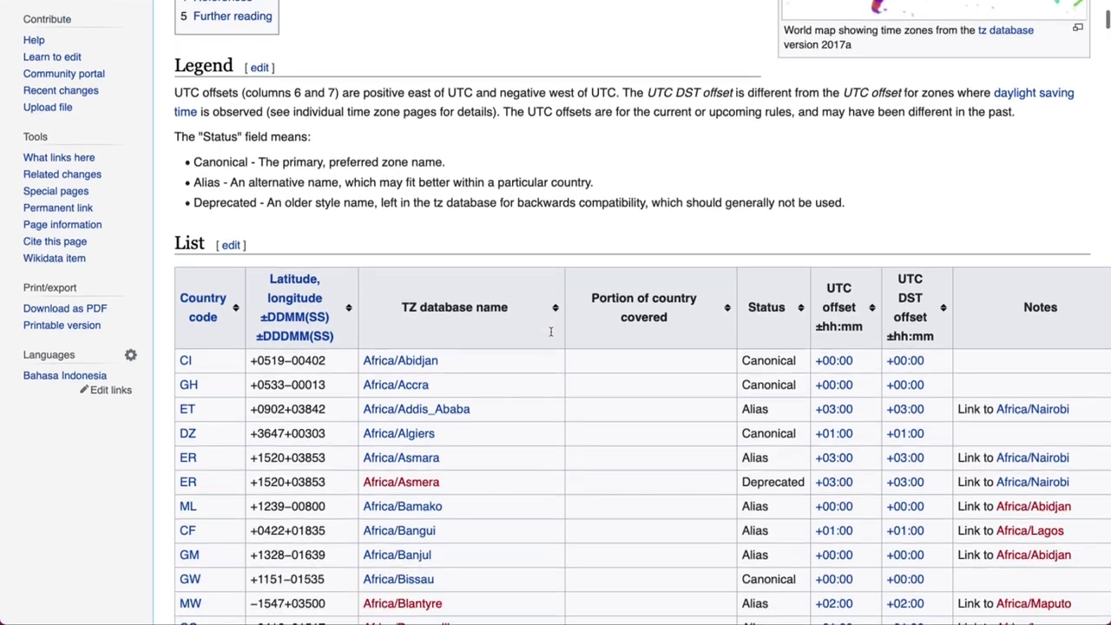
pyautogui.scroll(4, 550, 336)
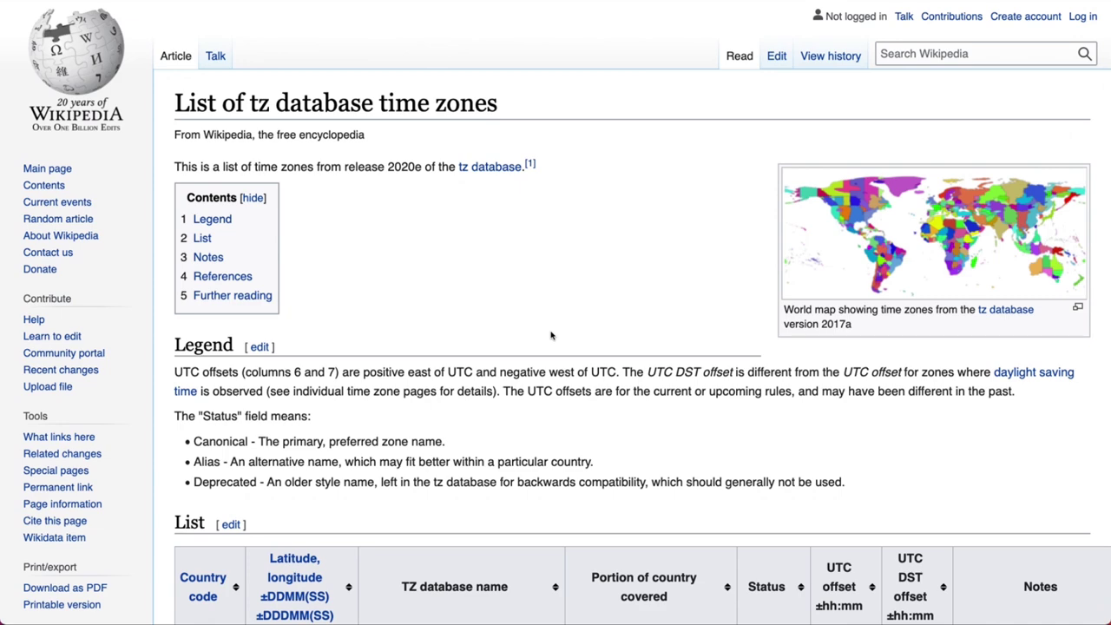
pyautogui.scroll(-10, 550, 335)
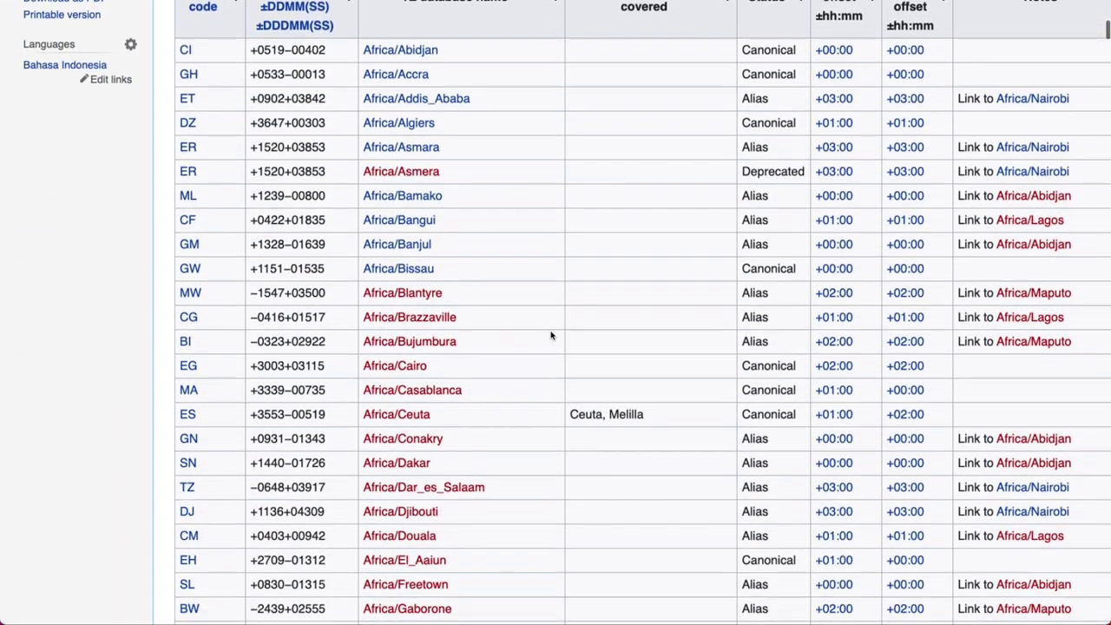
pyautogui.scroll(-5, 551, 335)
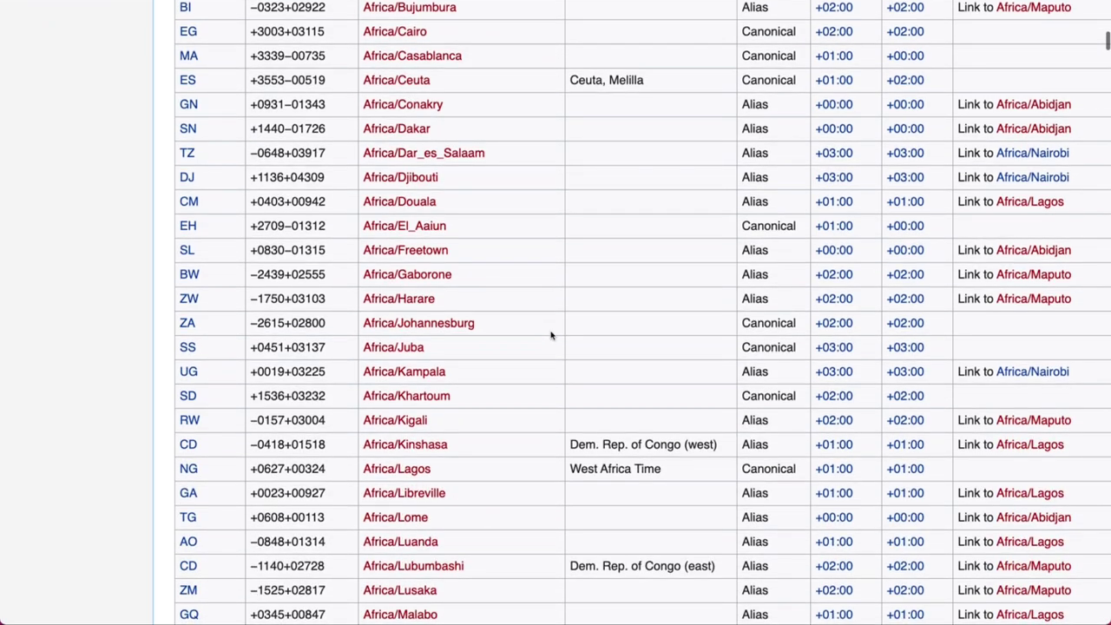
pyautogui.scroll(-20, 551, 335)
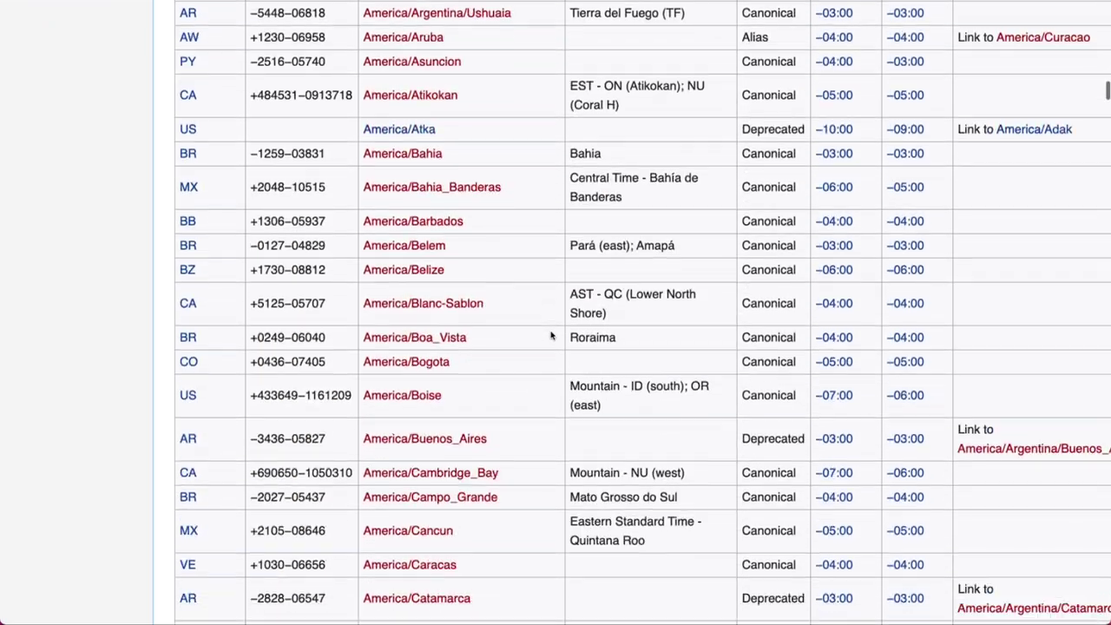
pyautogui.scroll(-13, 551, 335)
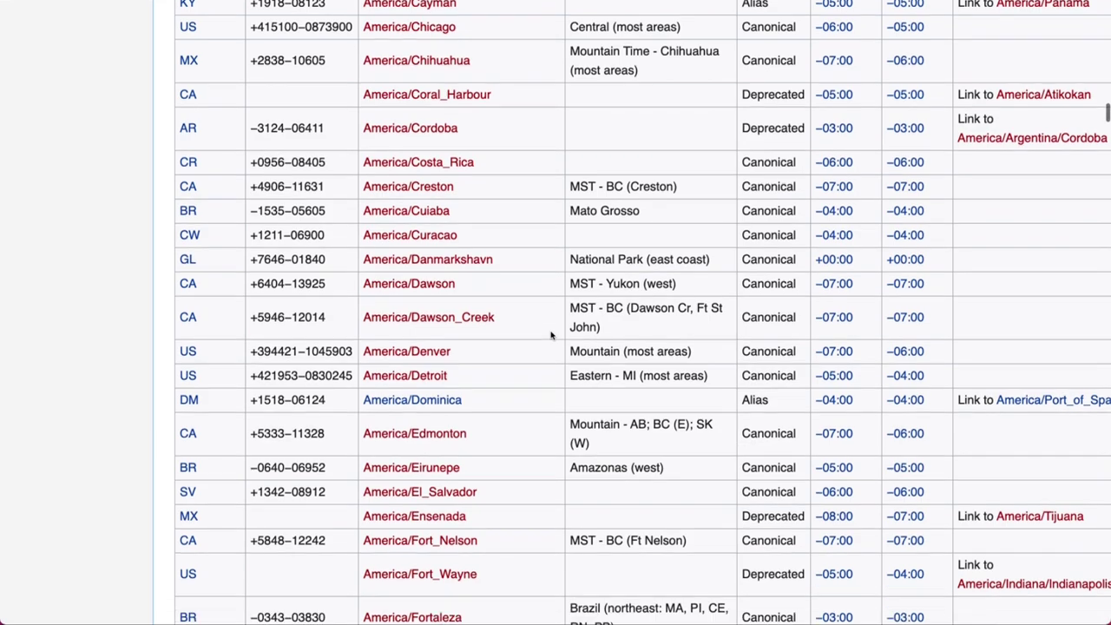
pyautogui.scroll(-20, 550, 335)
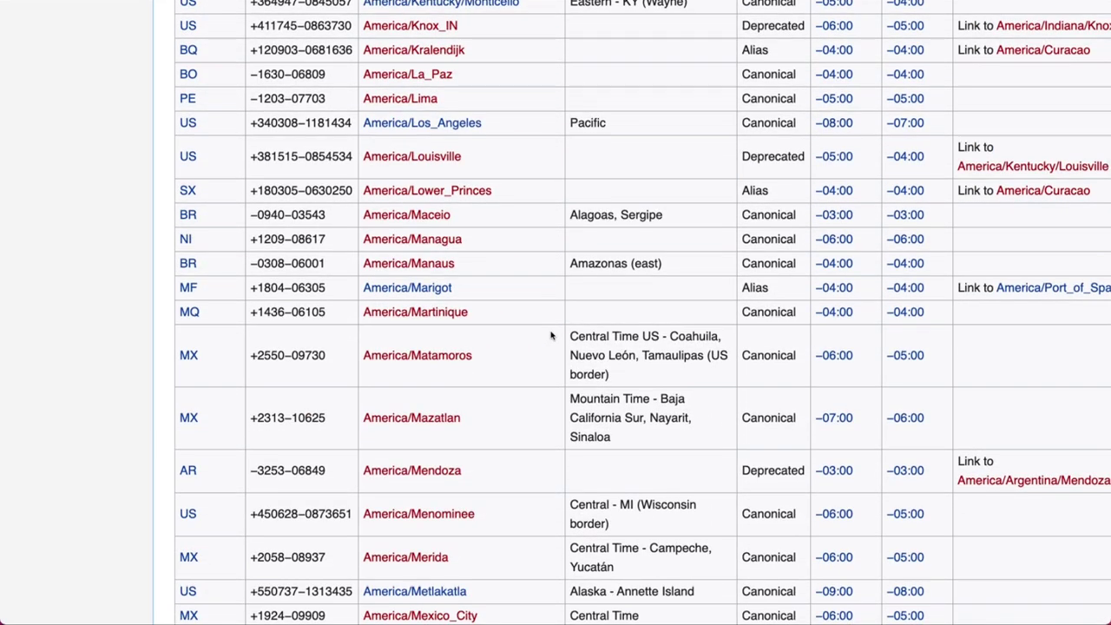
pyautogui.moveTo(479, 422); pyautogui.dragTo(351, 423)
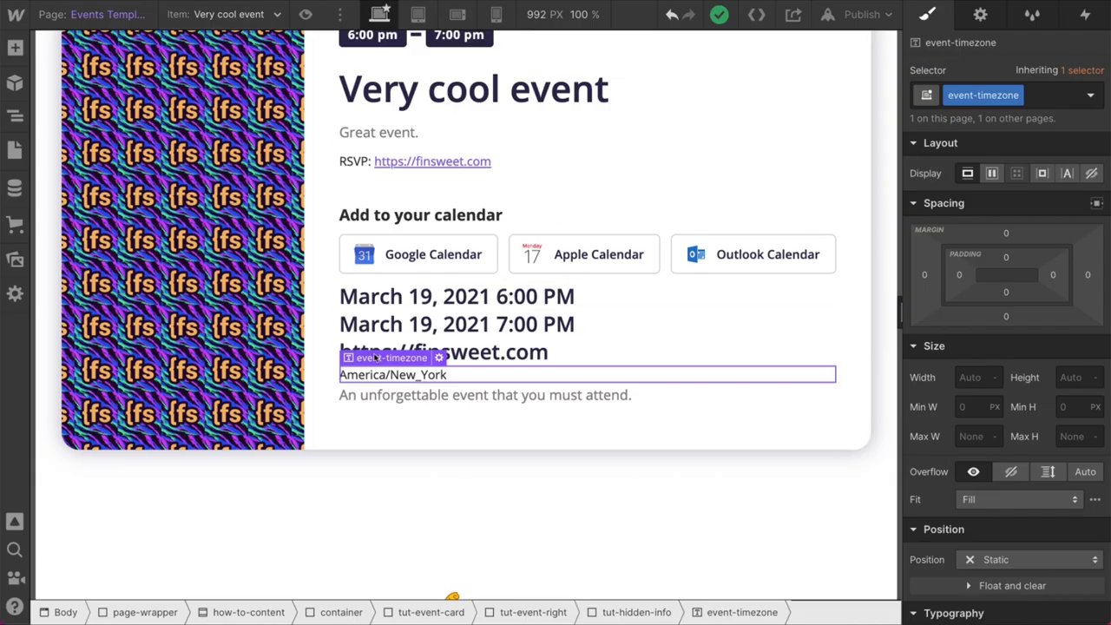
pyautogui.click(375, 358)
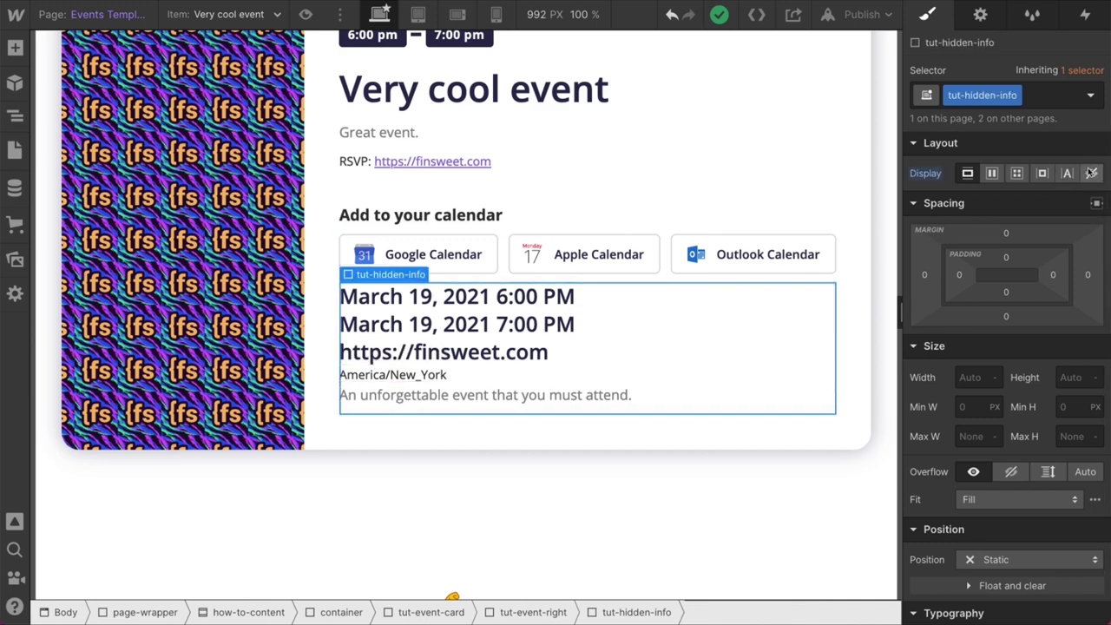
pyautogui.click(436, 296)
pyautogui.click(982, 18)
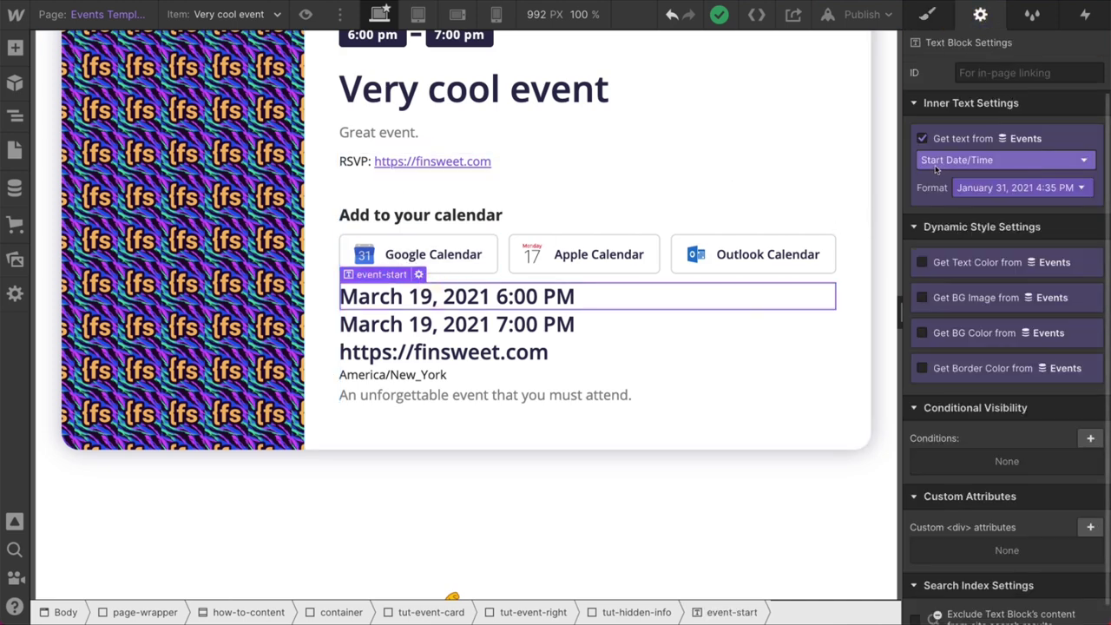
pyautogui.click(459, 323)
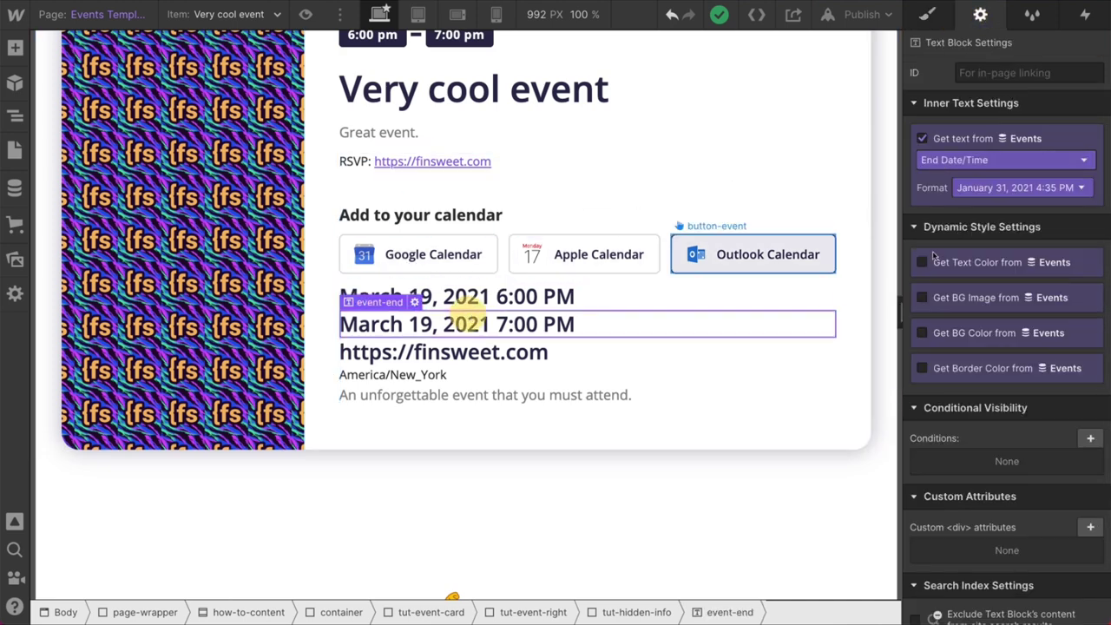
pyautogui.click(487, 352)
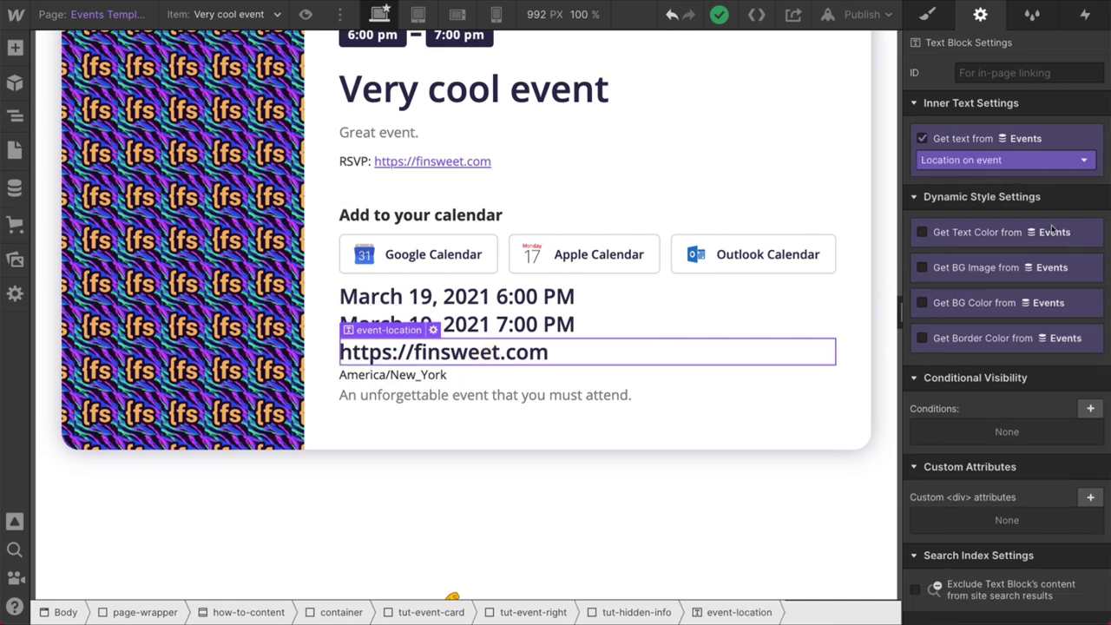
pyautogui.click(514, 377)
pyautogui.click(536, 401)
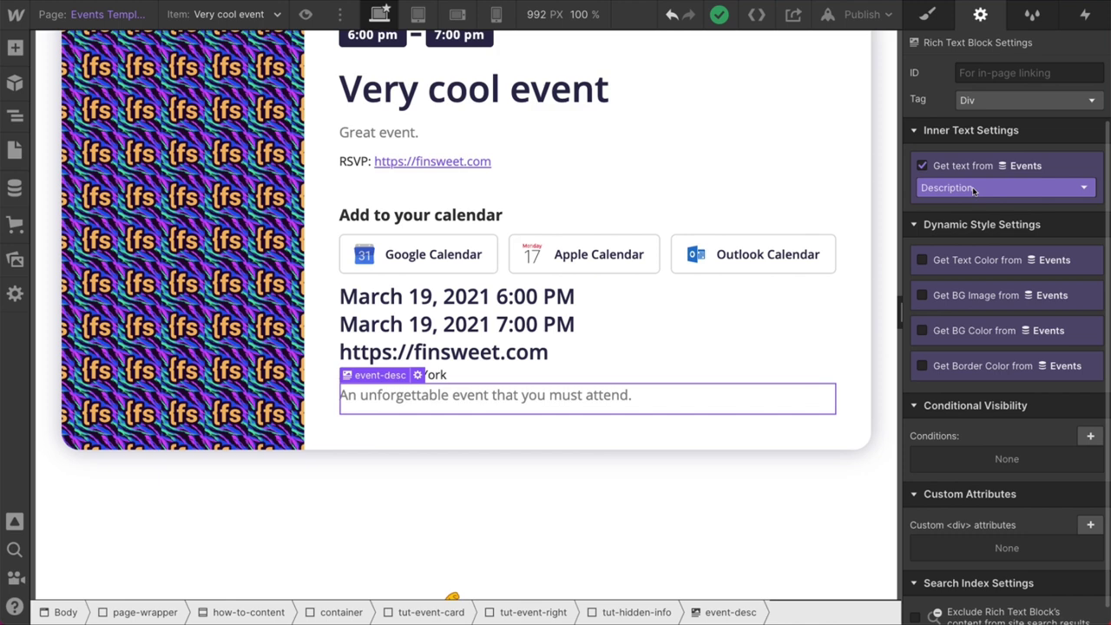
pyautogui.press('Left')
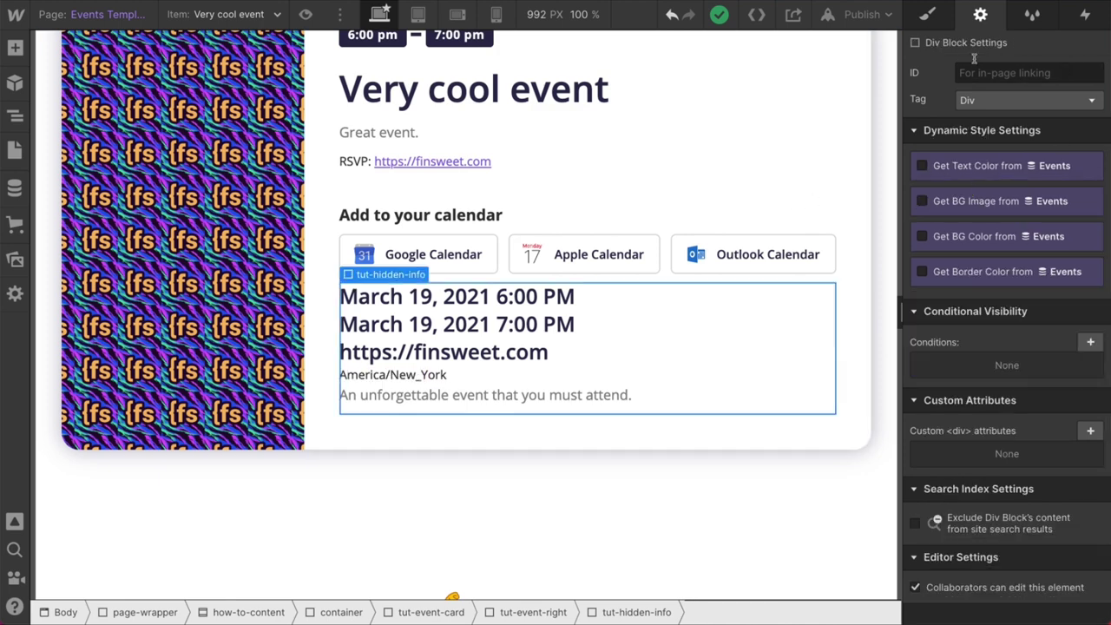
pyautogui.click(925, 14)
# - Hide the event info block again and select the event title and March 19, 2021 date text
pyautogui.click(1092, 173)
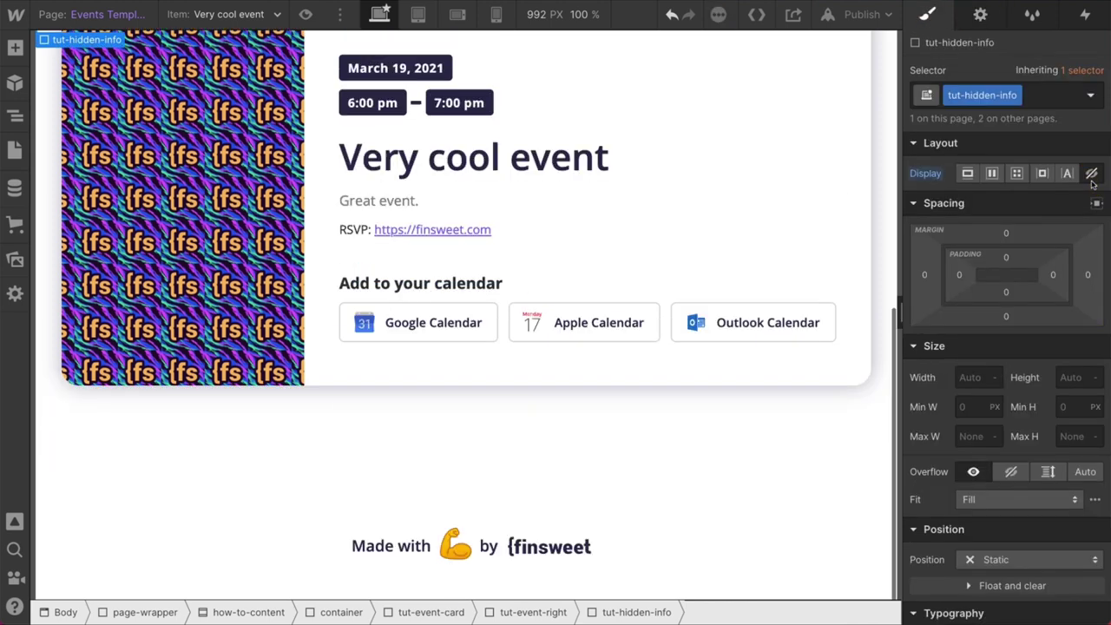
pyautogui.click(392, 155)
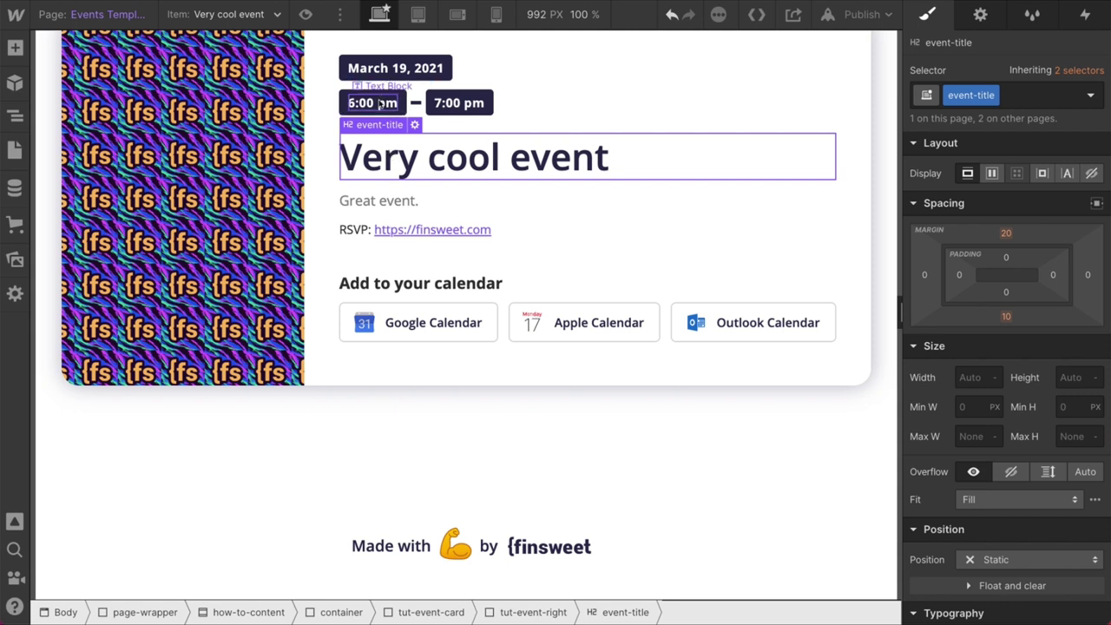
pyautogui.scroll(1, 380, 103)
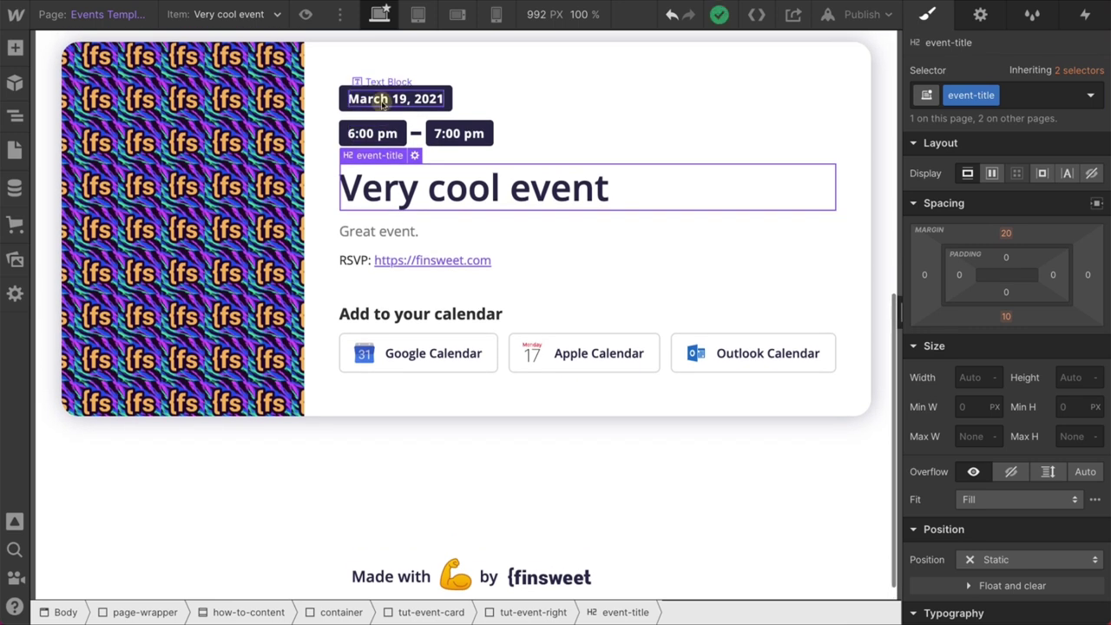
pyautogui.click(382, 101)
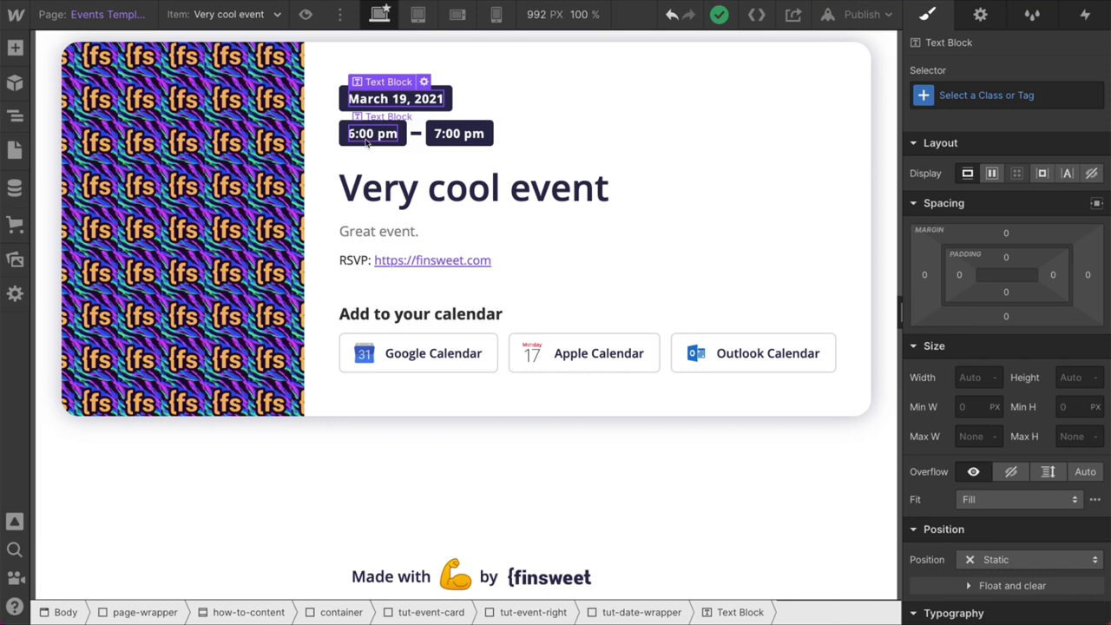
# - Check the CMS field feeding the 6:00 pm start time, then select the date and calendar-button wrapper
pyautogui.click(386, 139)
pyautogui.click(979, 17)
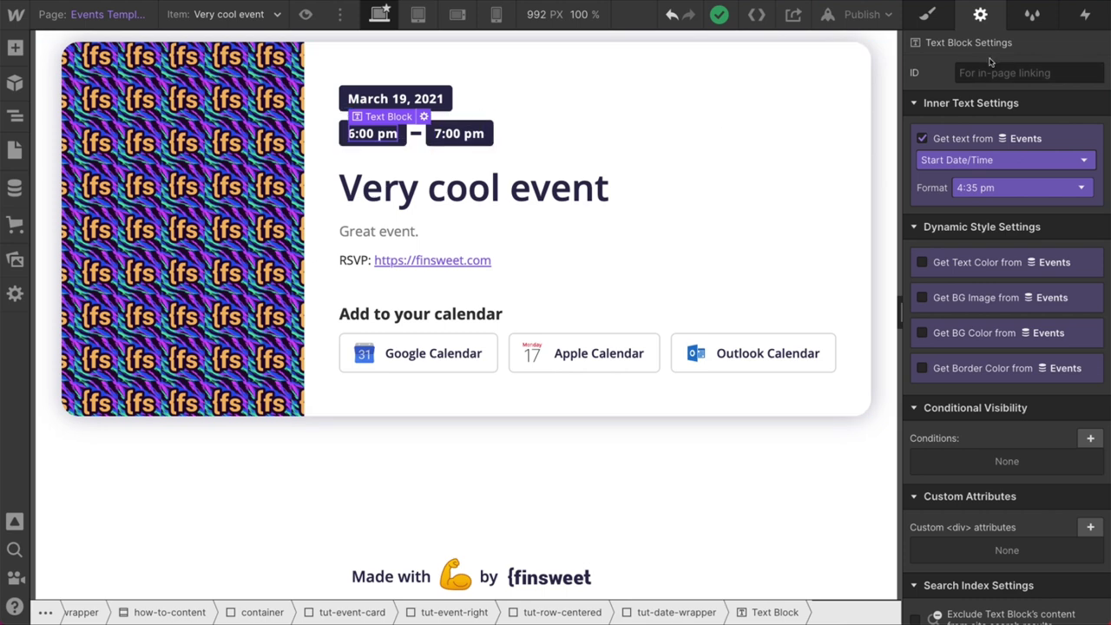
pyautogui.click(927, 14)
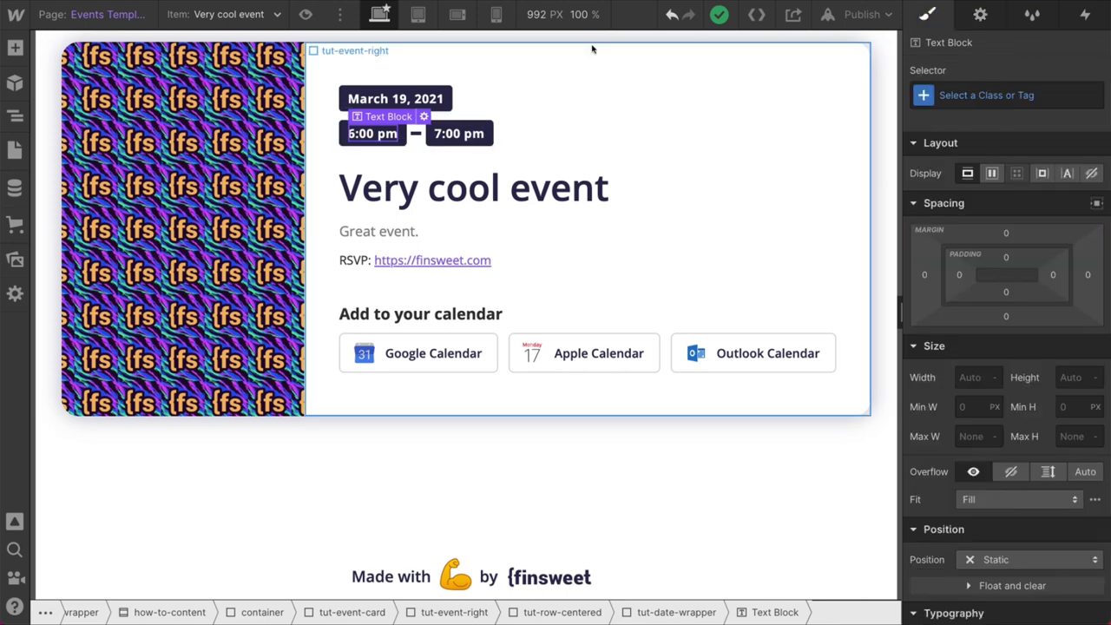
pyautogui.click(387, 97)
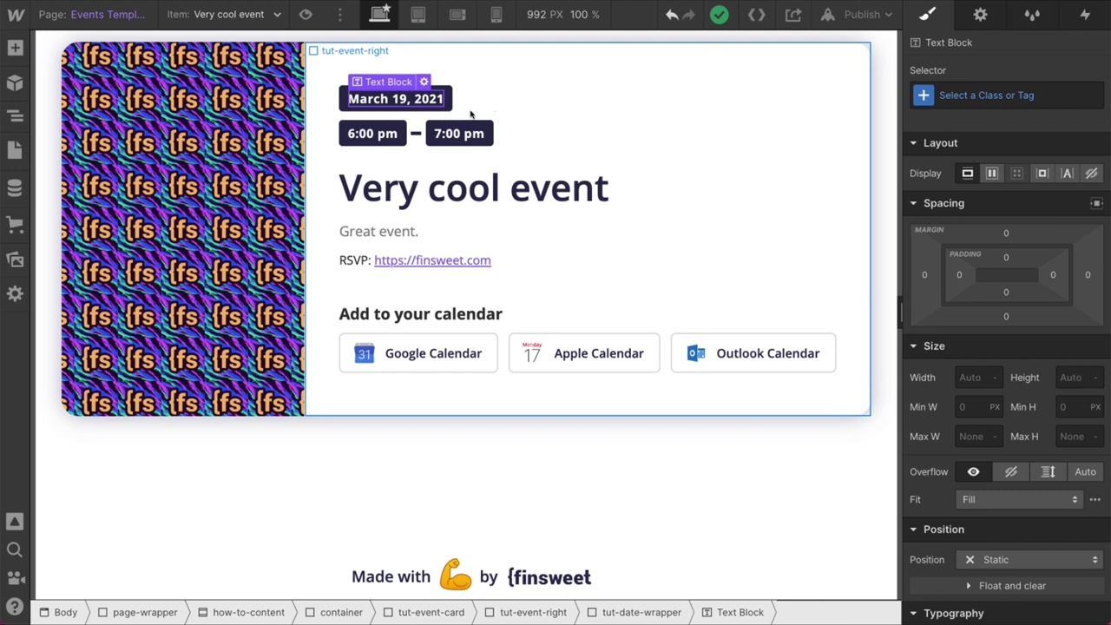
pyautogui.scroll(1, 469, 113)
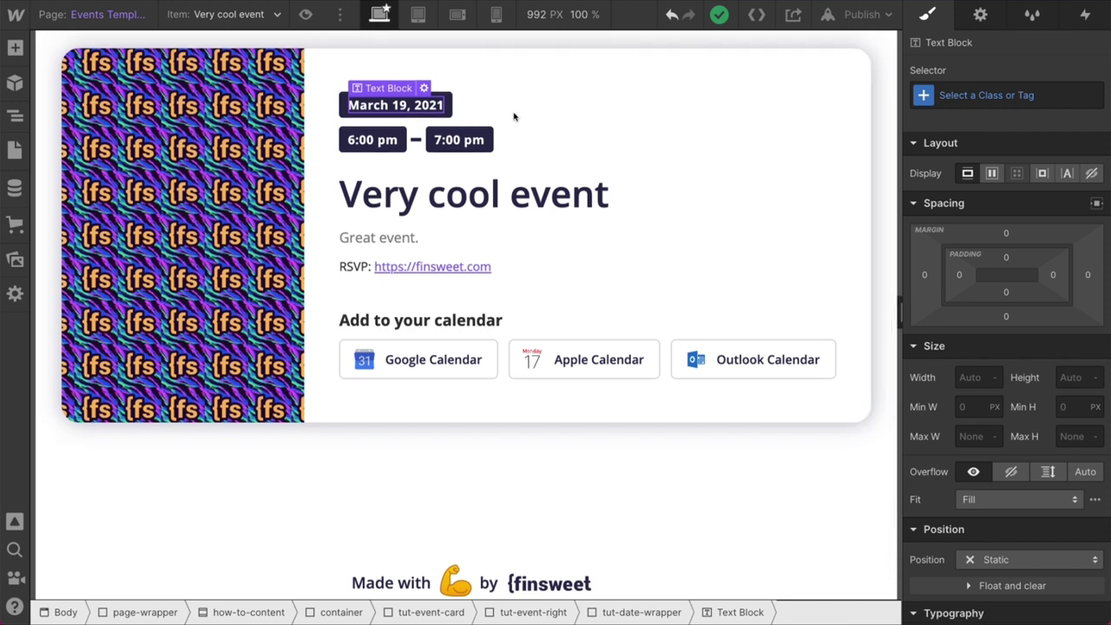
pyautogui.click(508, 365)
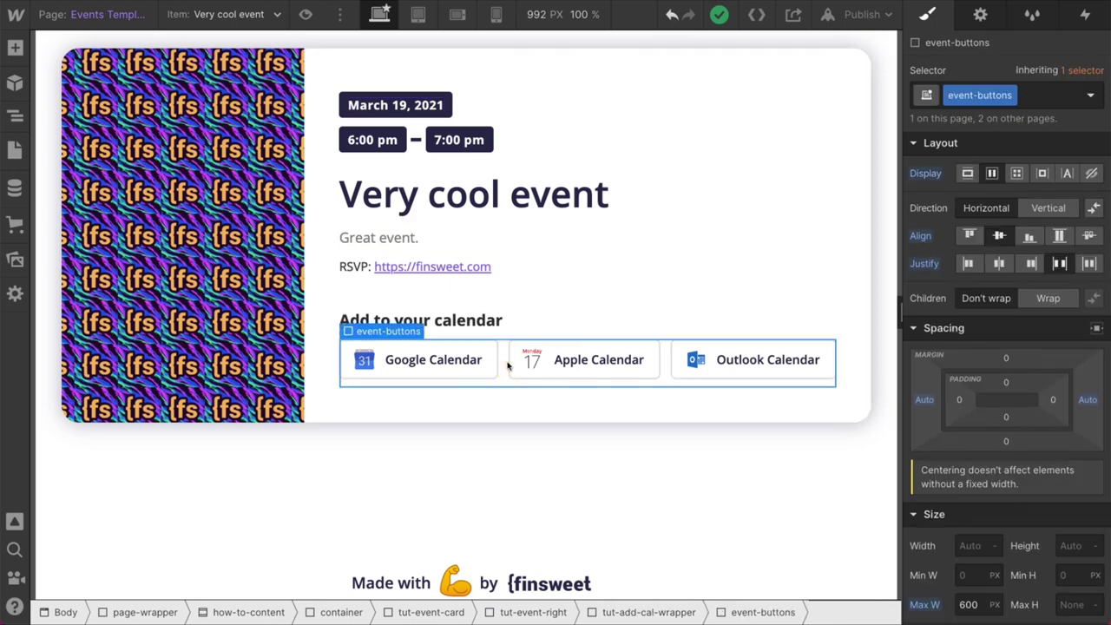
pyautogui.click(479, 361)
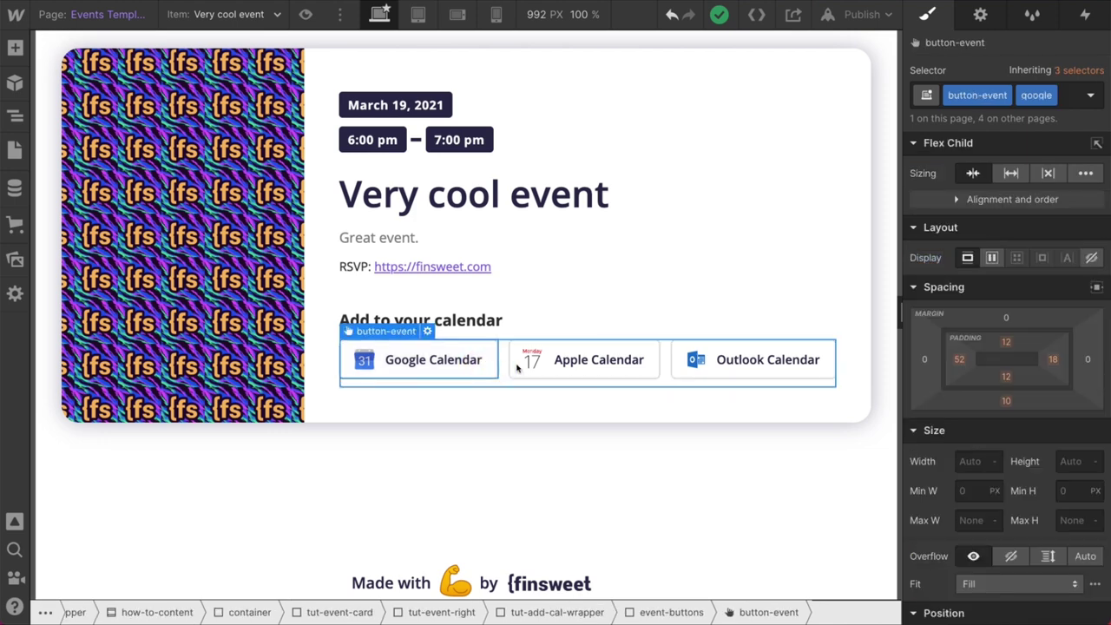
pyautogui.click(538, 371)
pyautogui.click(712, 370)
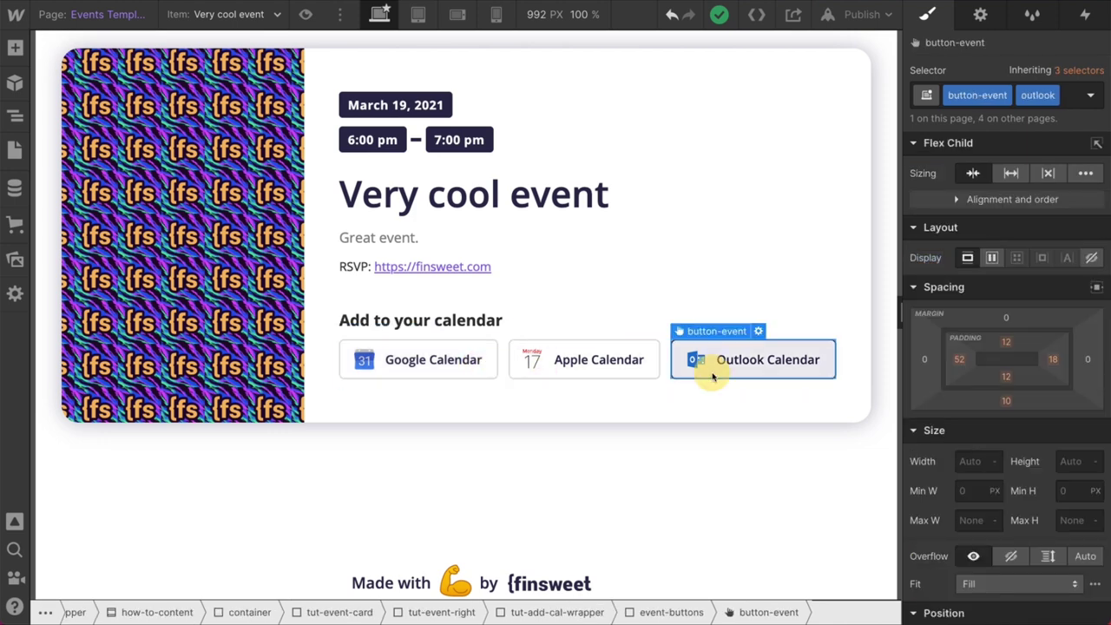
pyautogui.click(555, 365)
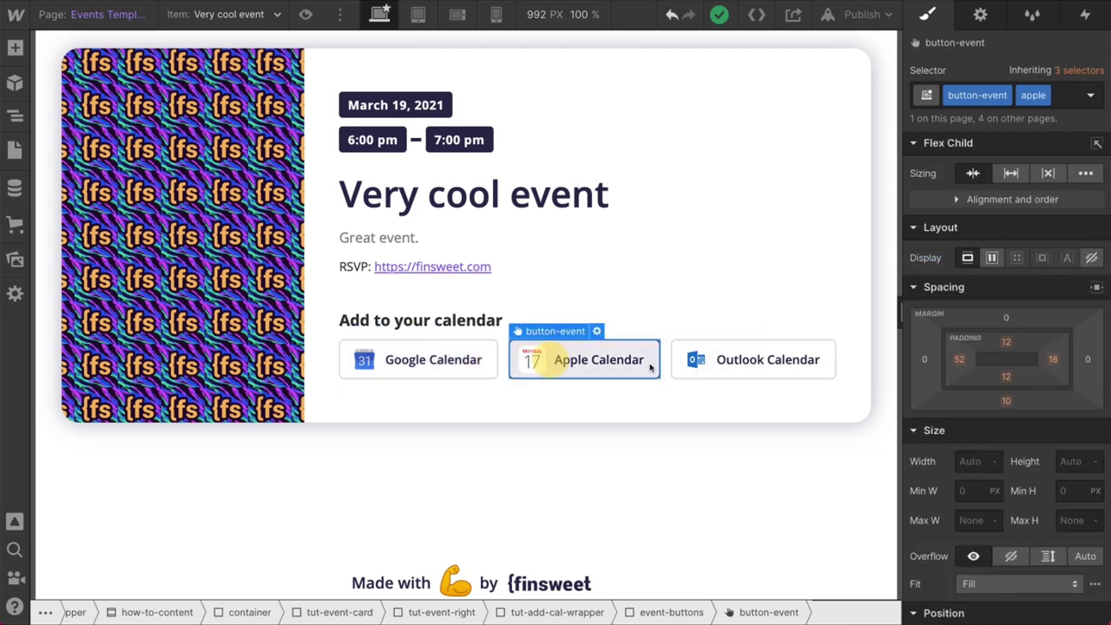
pyautogui.click(725, 372)
pyautogui.click(588, 365)
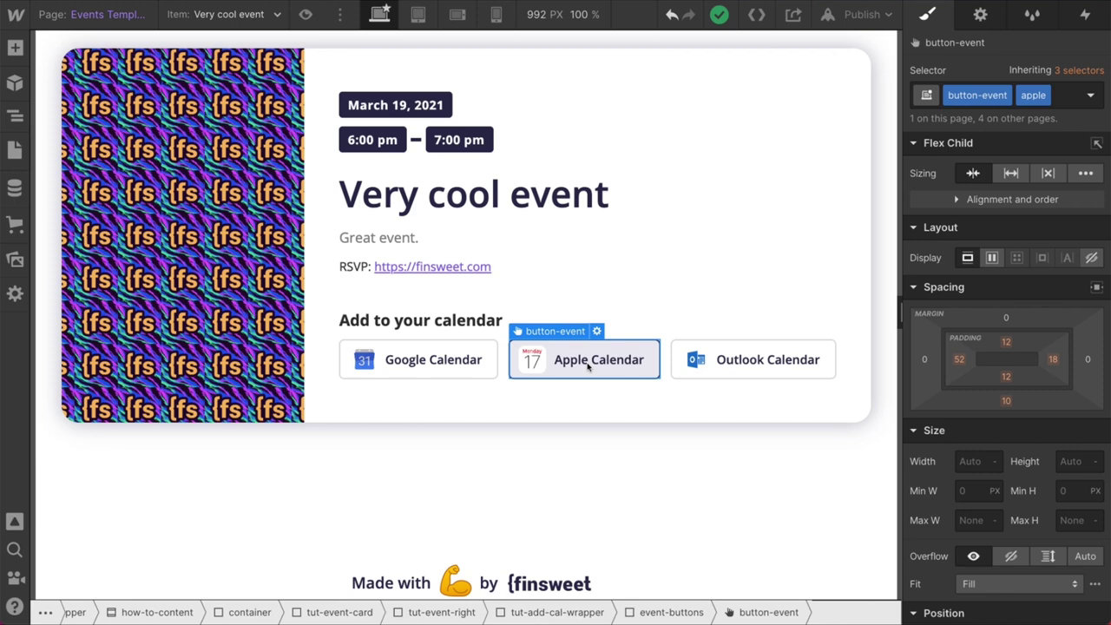
pyautogui.click(419, 352)
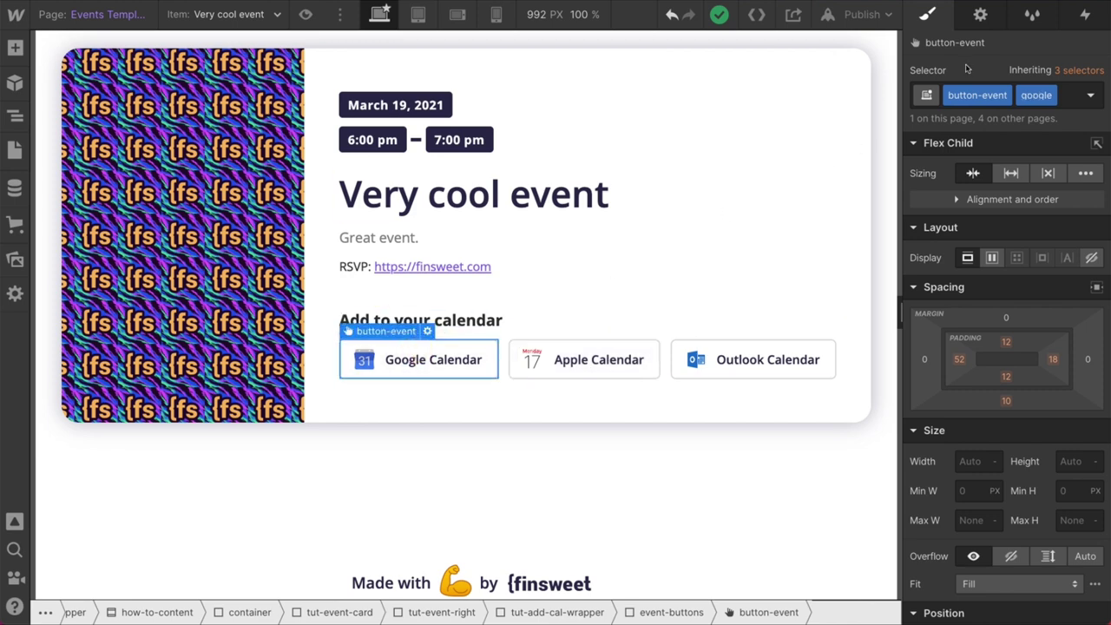
# - Confirm and save the Google button's cal-platform attribute with value google
pyautogui.click(980, 13)
pyautogui.scroll(-5, 1034, 295)
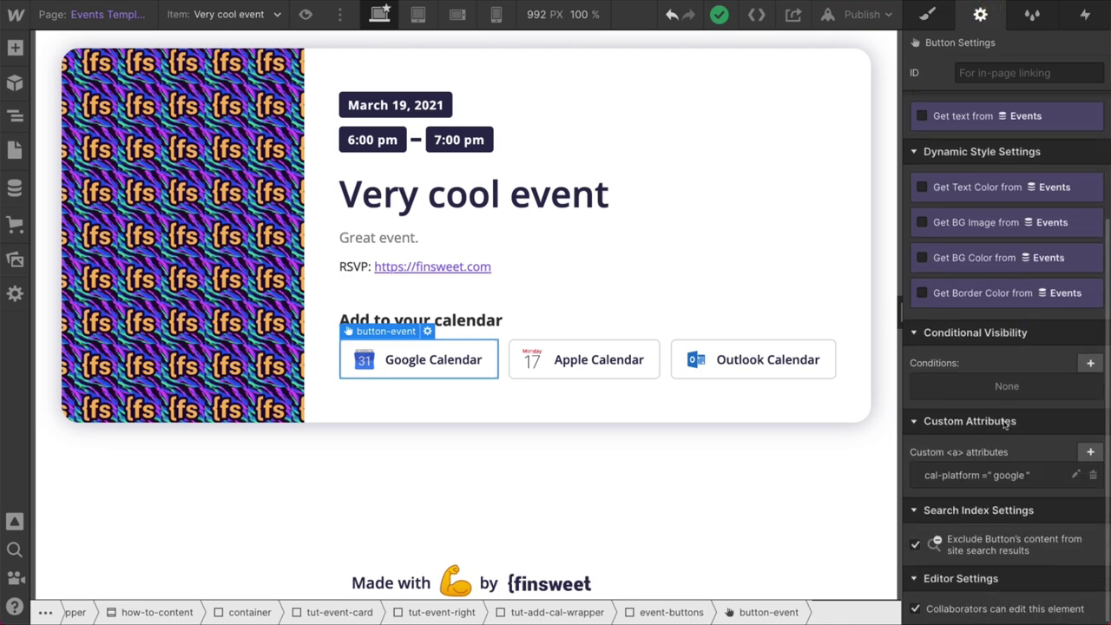
pyautogui.hotkey('ctrl', '+')
pyautogui.scroll(-2, 956, 478)
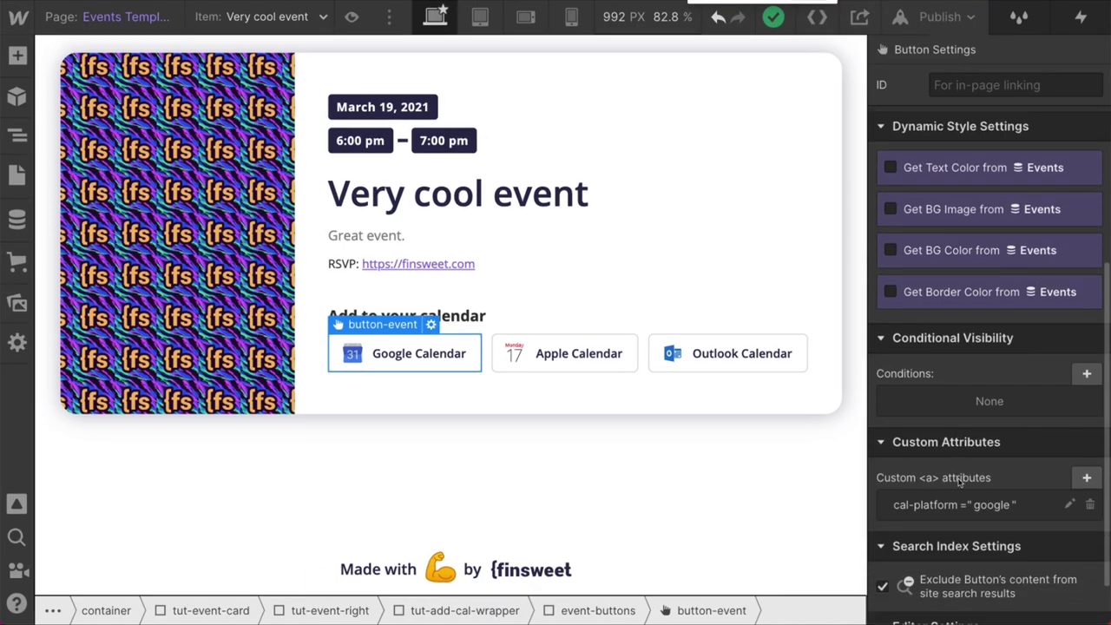
pyautogui.click(911, 451)
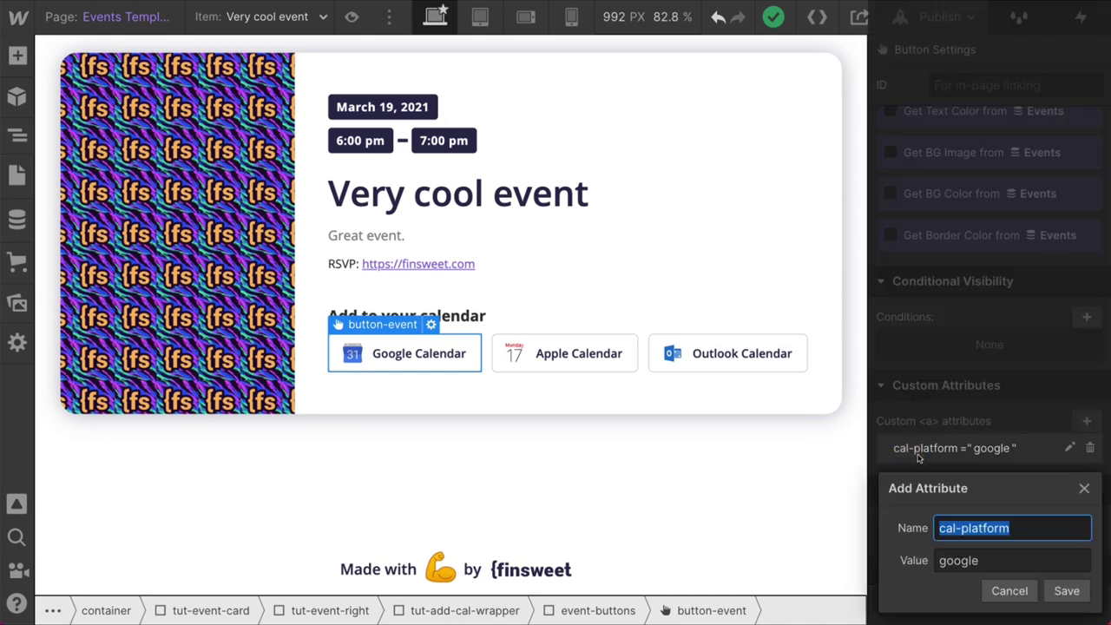
pyautogui.click(1005, 564)
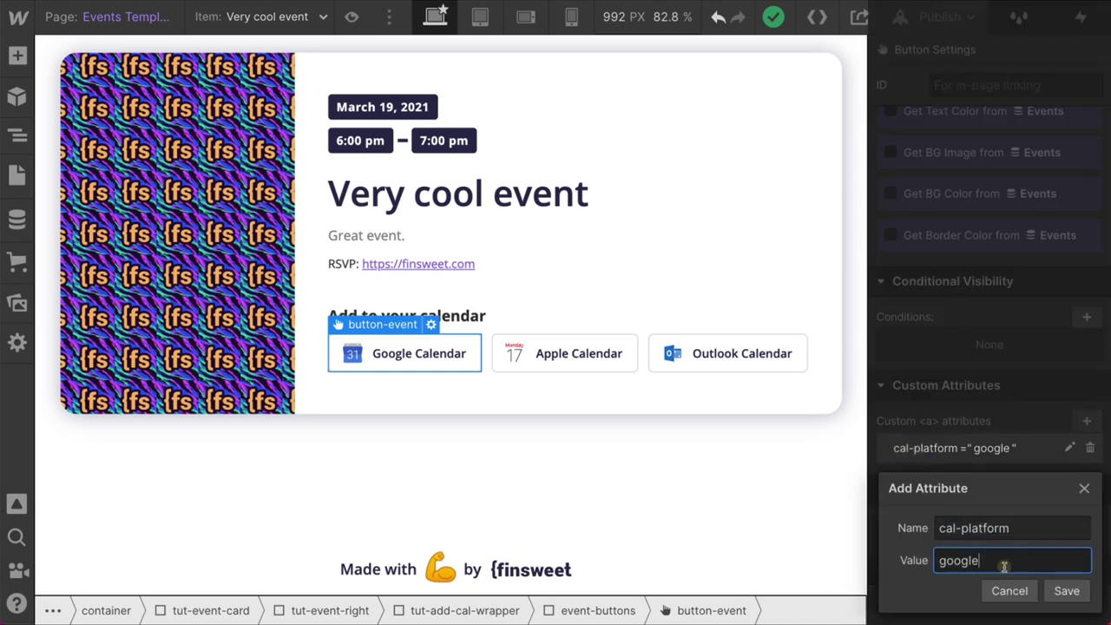
pyautogui.click(1052, 591)
# - Save the Apple button's cal-platform=apple attribute and review the Outlook button's attribute
pyautogui.click(554, 356)
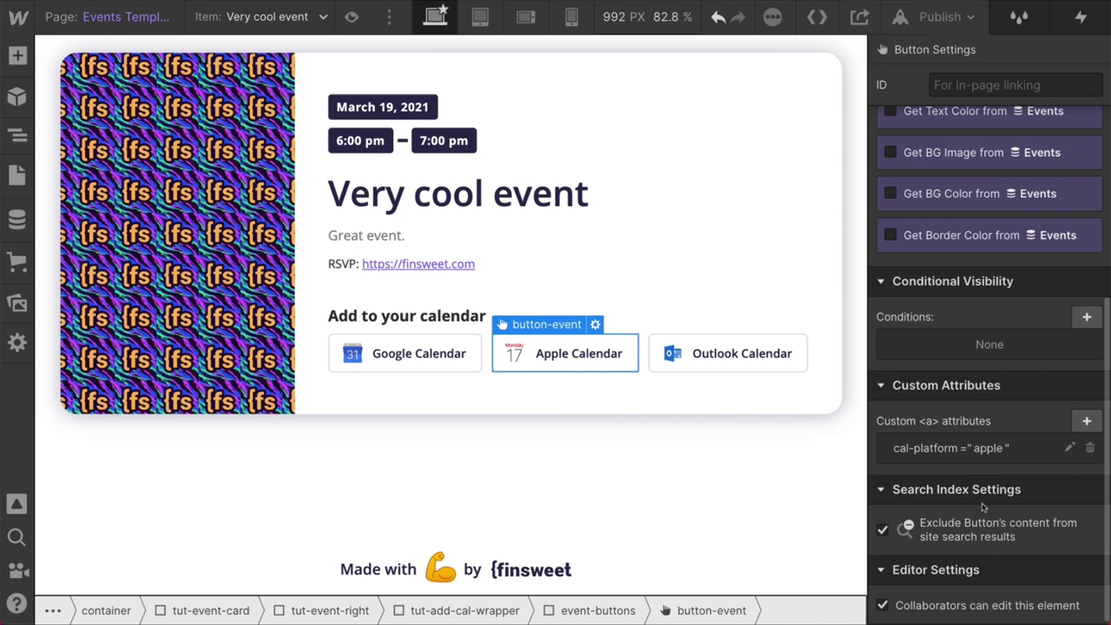
pyautogui.click(938, 450)
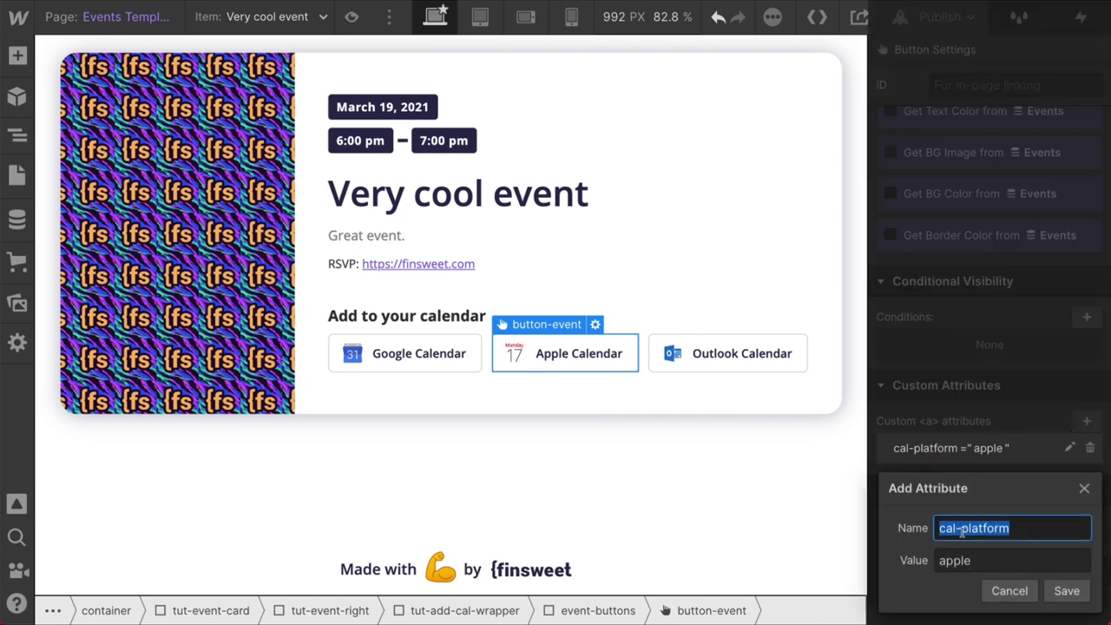
pyautogui.click(1067, 591)
pyautogui.click(721, 353)
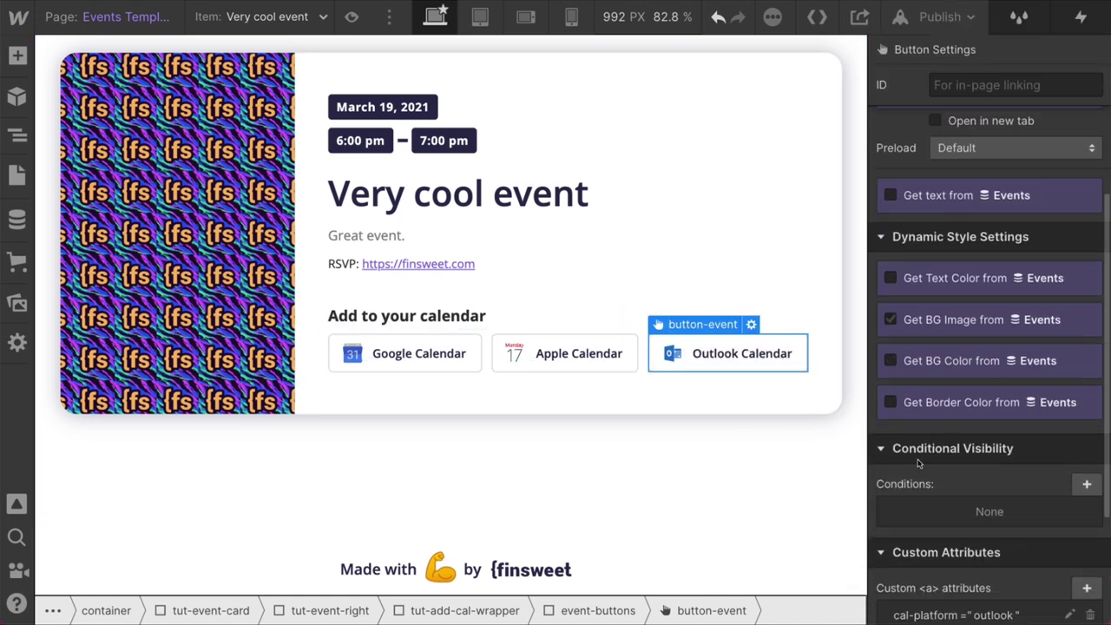
pyautogui.scroll(-3, 919, 464)
pyautogui.click(966, 448)
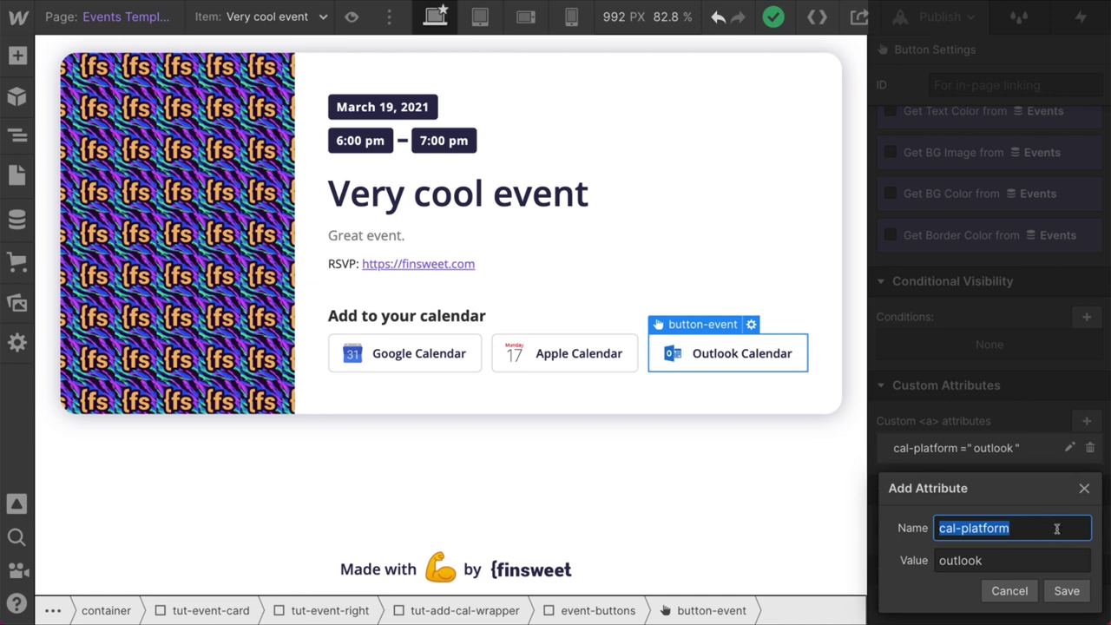
pyautogui.click(1084, 488)
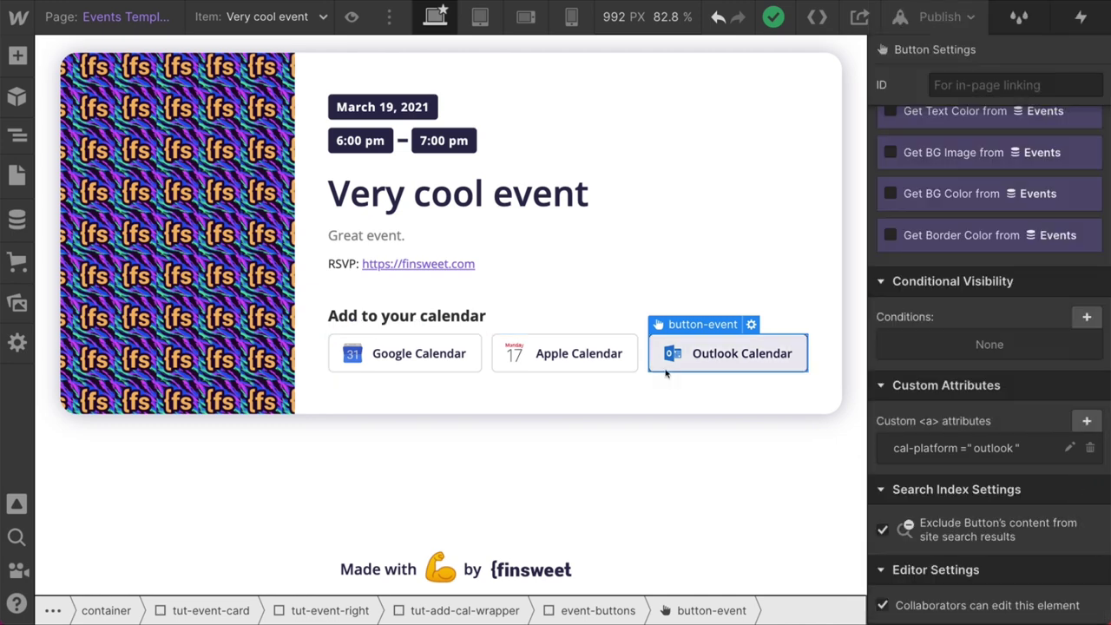
# - Reselect the Apple Calendar button and review its cal-platform="apple" attribute in the settings
pyautogui.click(543, 356)
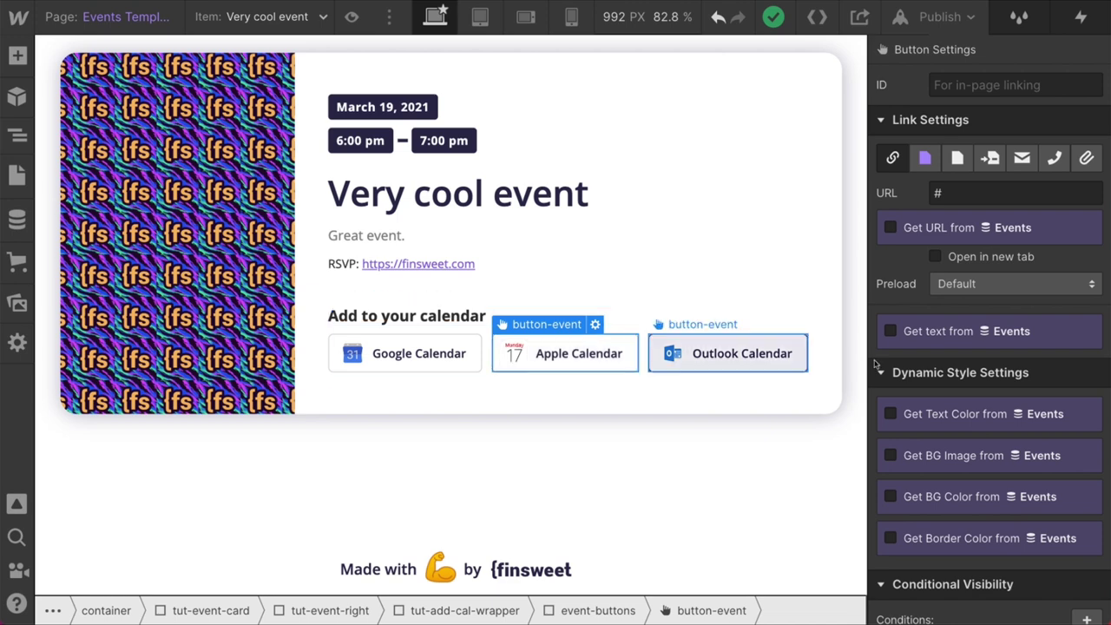
pyautogui.scroll(-4, 896, 374)
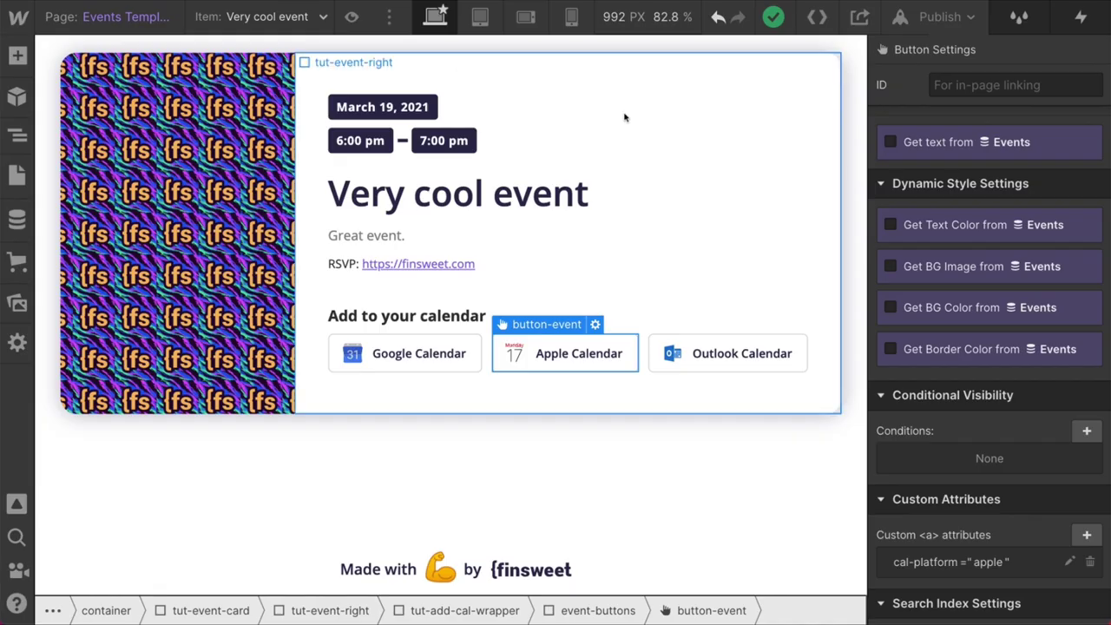
pyautogui.scroll(2, 624, 118)
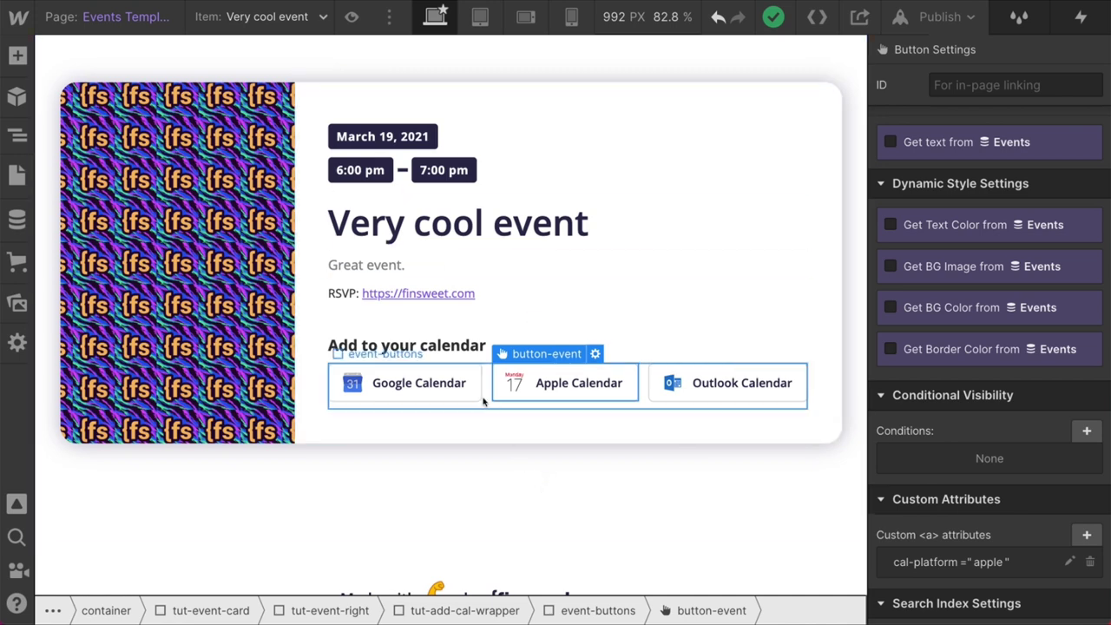
pyautogui.click(7, 174)
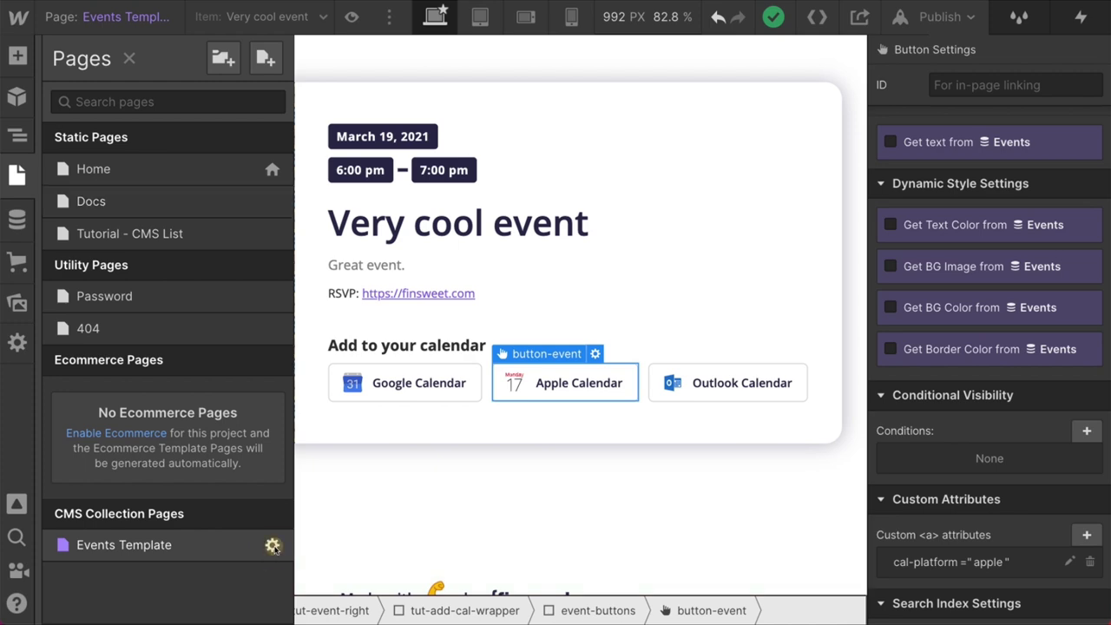
# - Open the Events Template settings and scroll to the Before </body> fsCalendar script
pyautogui.click(272, 545)
pyautogui.scroll(-10, 301, 449)
pyautogui.scroll(-10, 301, 449)
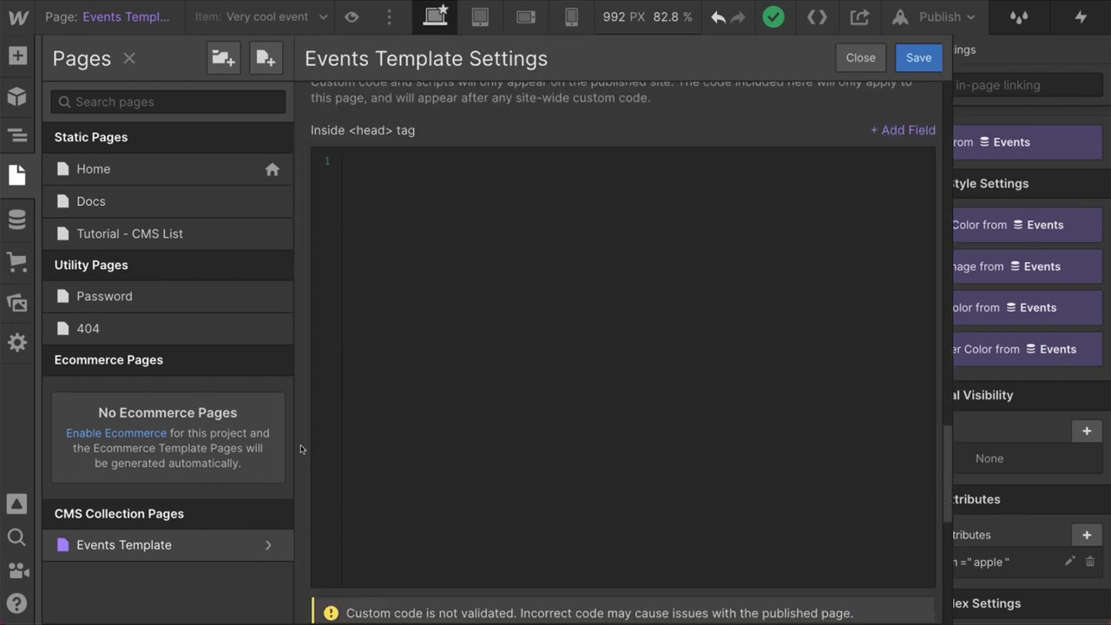
pyautogui.scroll(1, 303, 444)
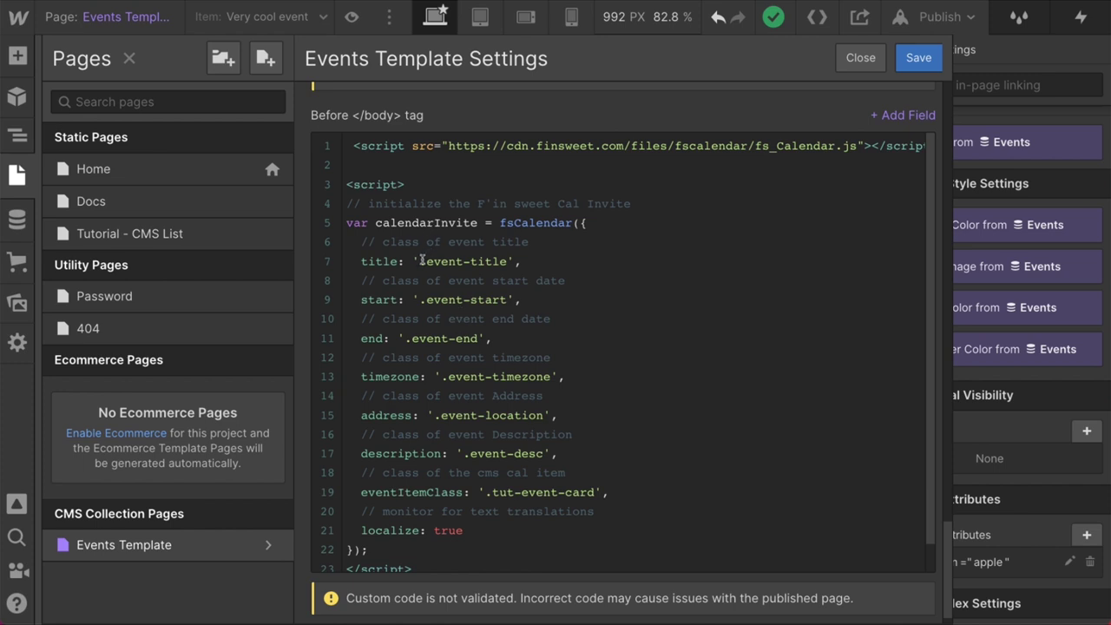
# - Review the event-title, event-start, event-end, event-timezone and tut-event-card classes in the script, then save
pyautogui.moveTo(421, 260); pyautogui.dragTo(509, 260)
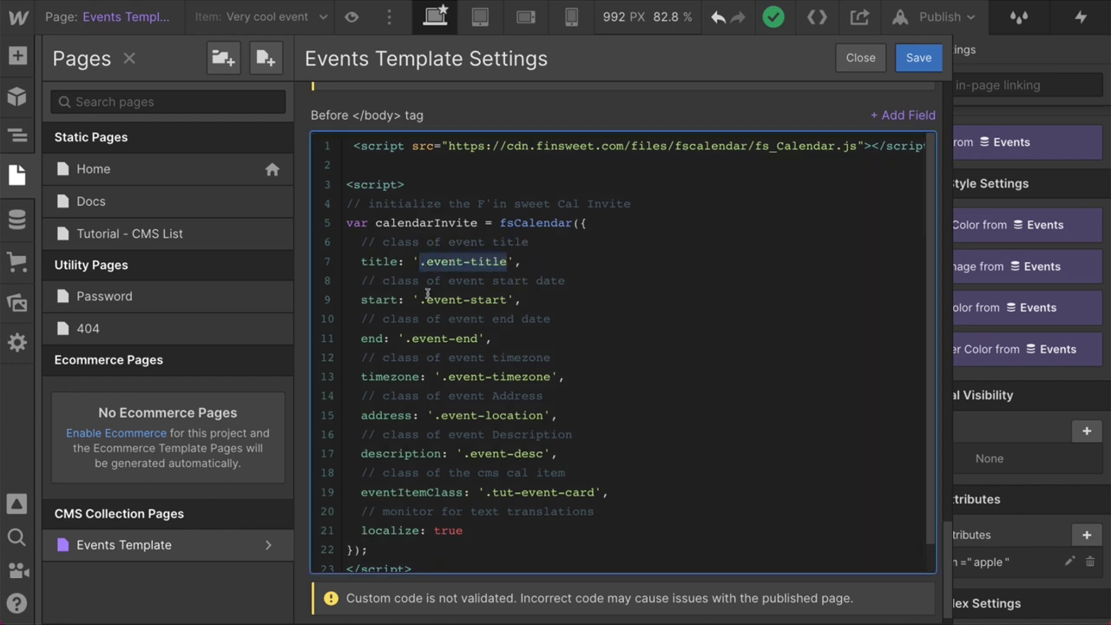
pyautogui.moveTo(426, 296); pyautogui.dragTo(509, 299)
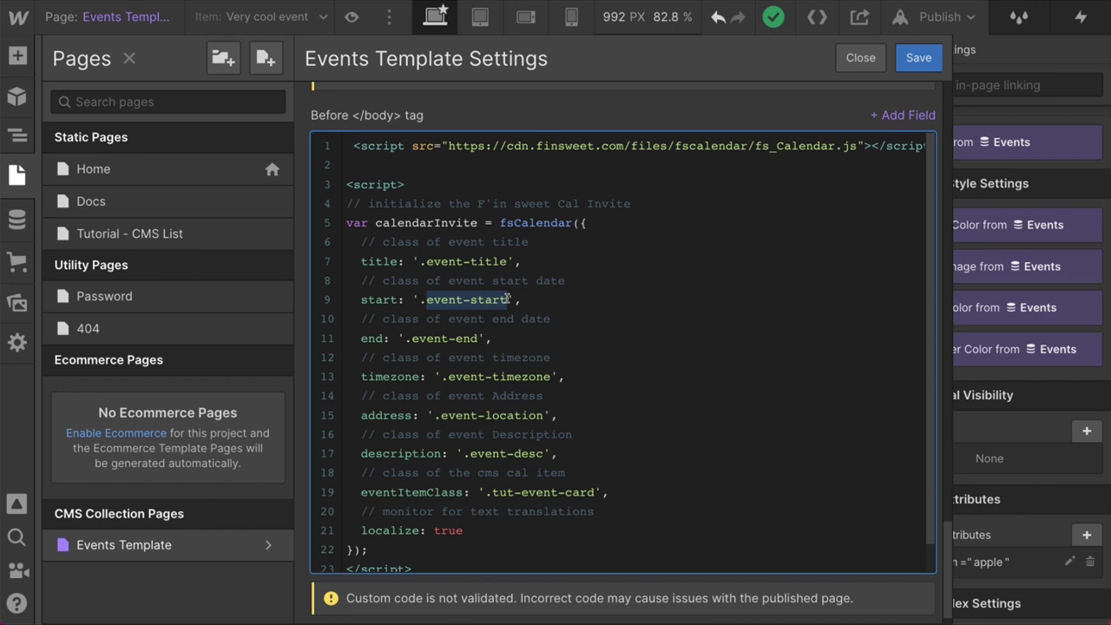
pyautogui.moveTo(405, 339); pyautogui.dragTo(488, 339)
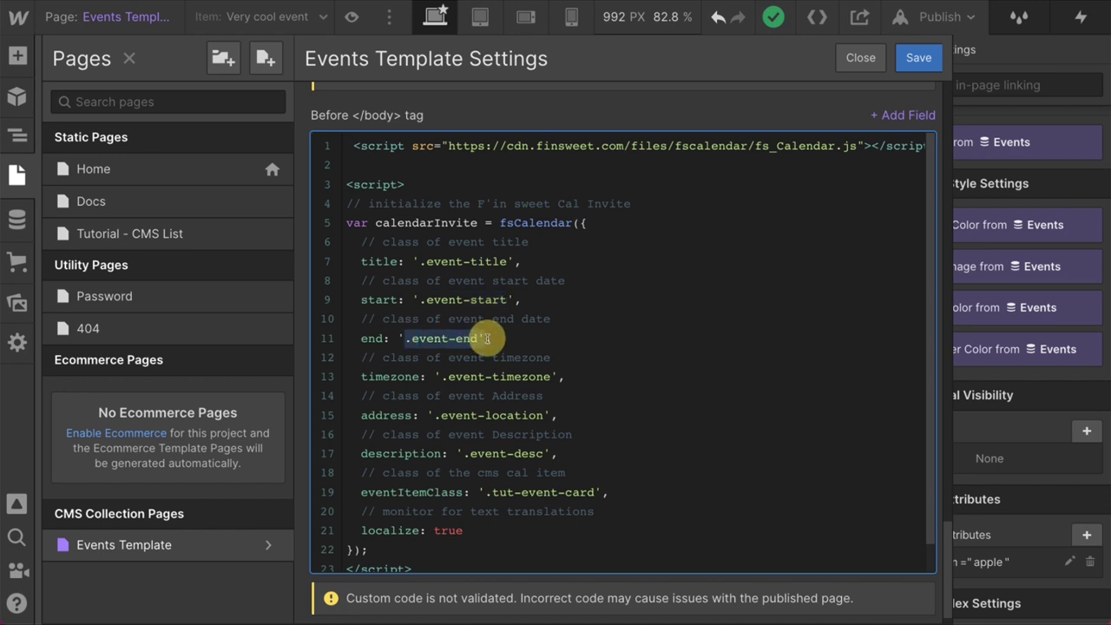
pyautogui.moveTo(448, 377); pyautogui.dragTo(551, 377)
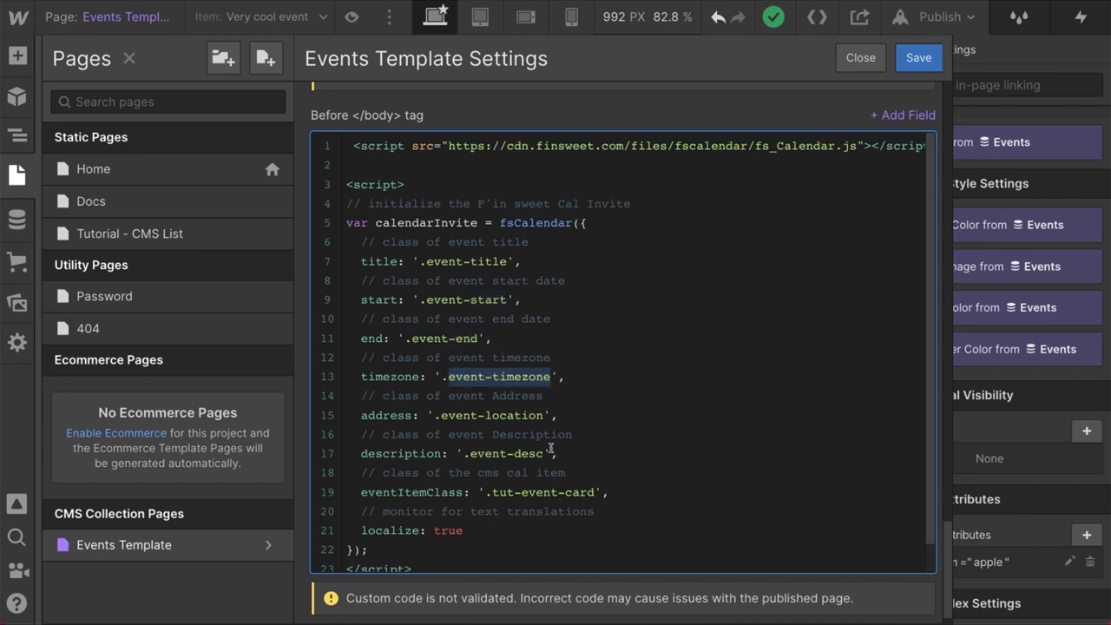
pyautogui.click(485, 492)
pyautogui.click(919, 57)
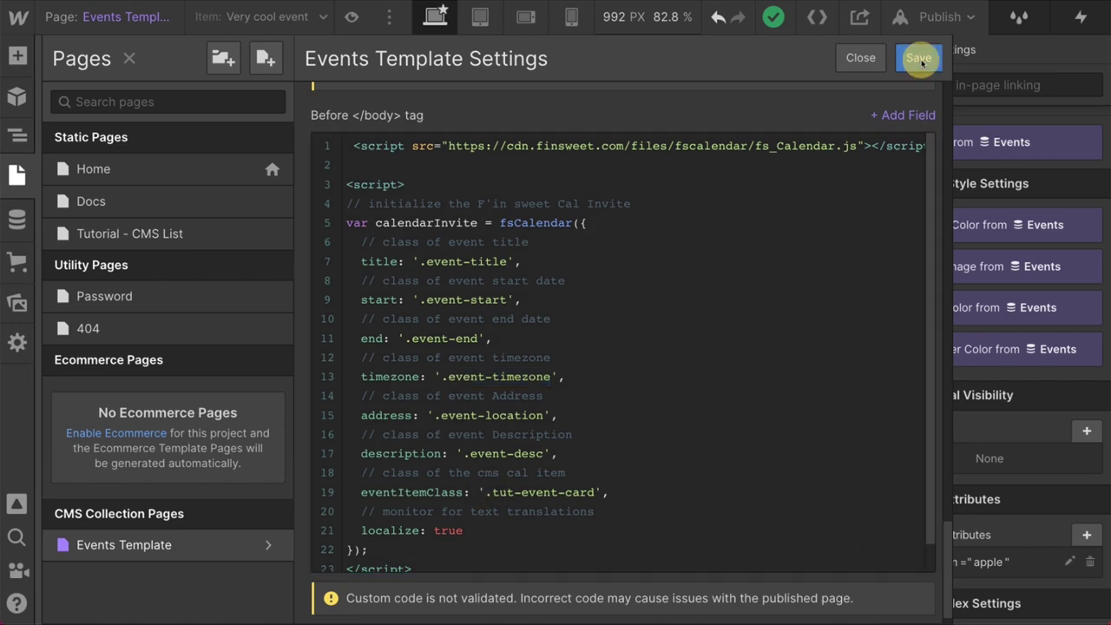
pyautogui.click(621, 105)
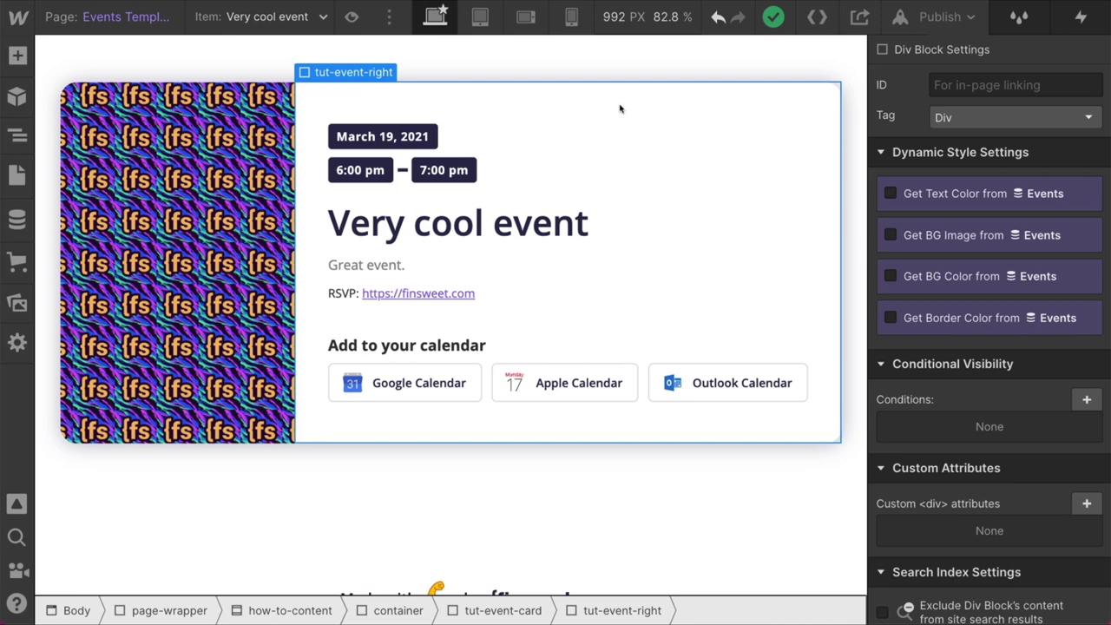
# - Inspect the tut-event-card and 'Very cool event' heading in the Navigator, then show the Pages panel
pyautogui.hotkey('ctrl', 'Up')
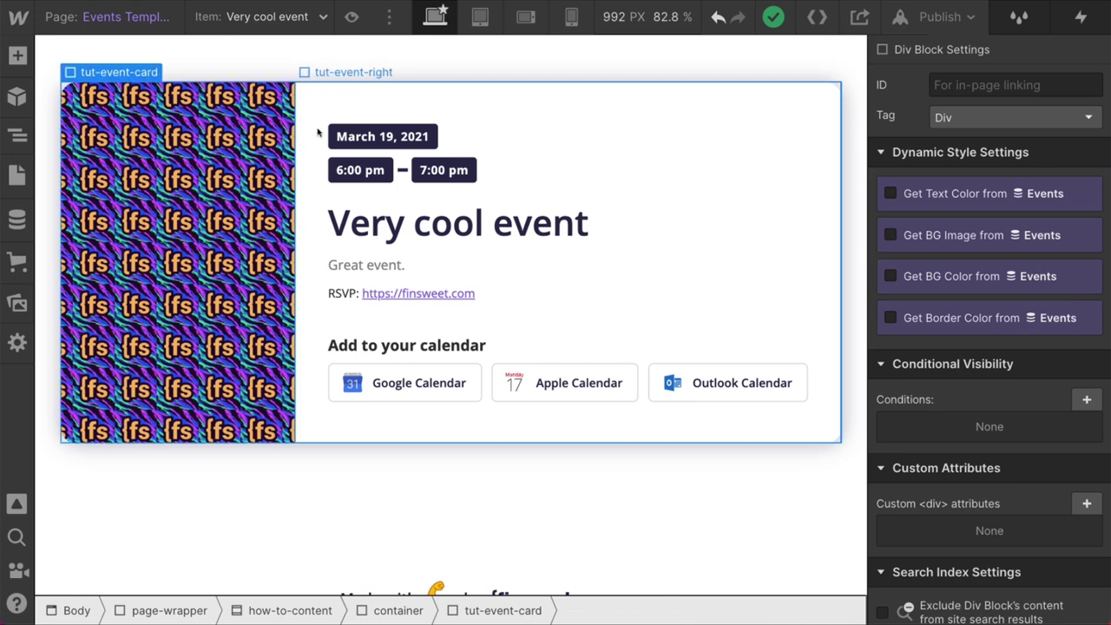
pyautogui.click(18, 135)
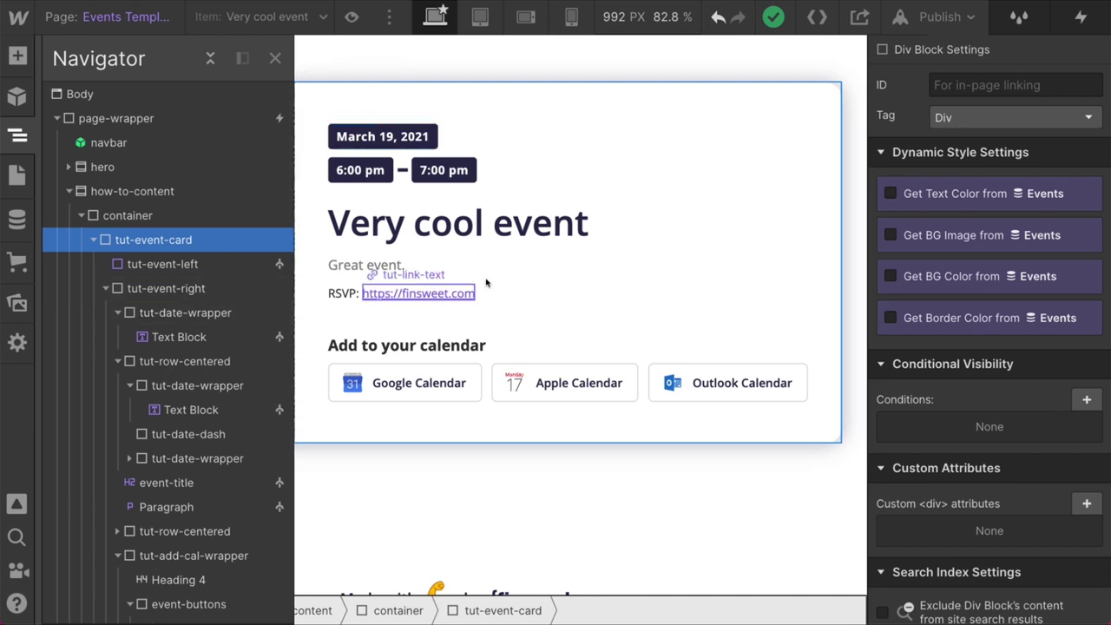
pyautogui.click(450, 215)
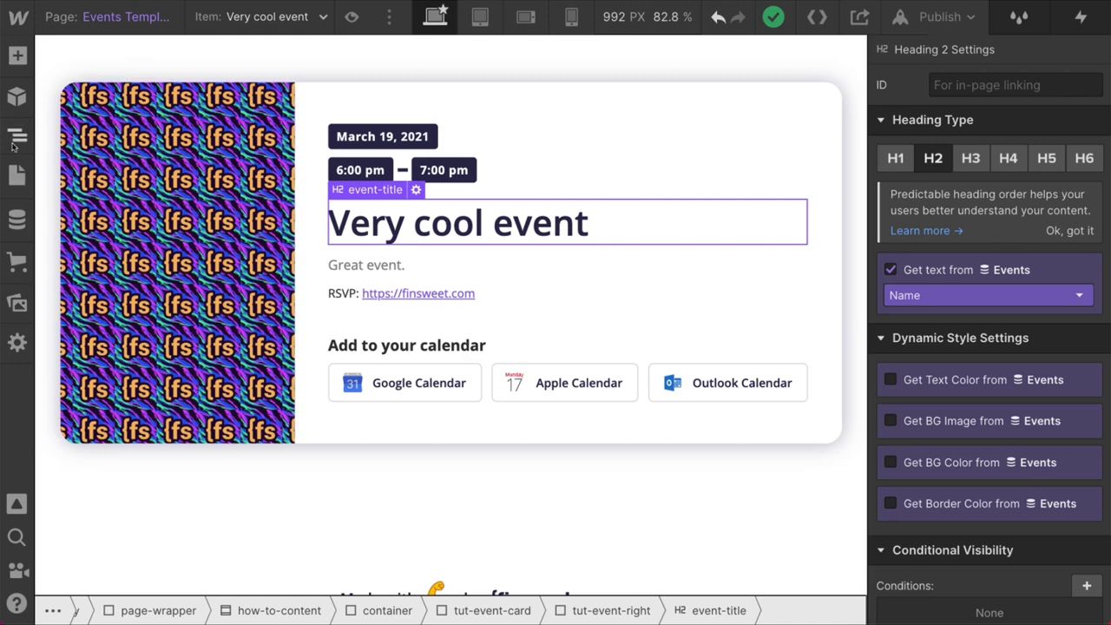
pyautogui.click(15, 171)
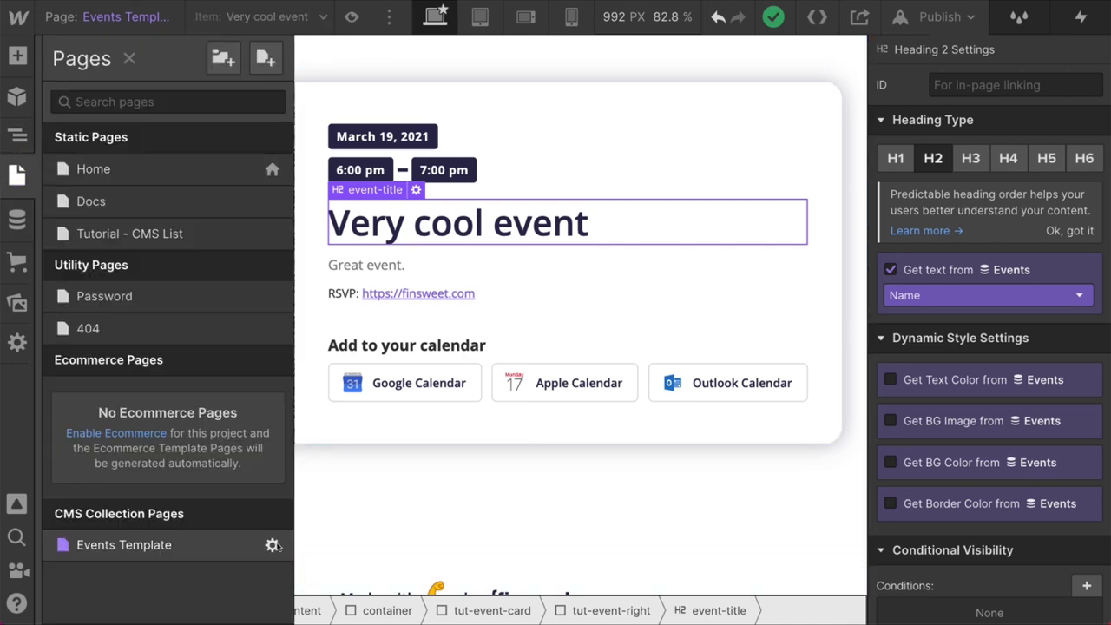
# - Open the Events Template settings and highlight the fsCalendar script's 'localize: true' line
pyautogui.click(272, 544)
pyautogui.scroll(-15, 318, 542)
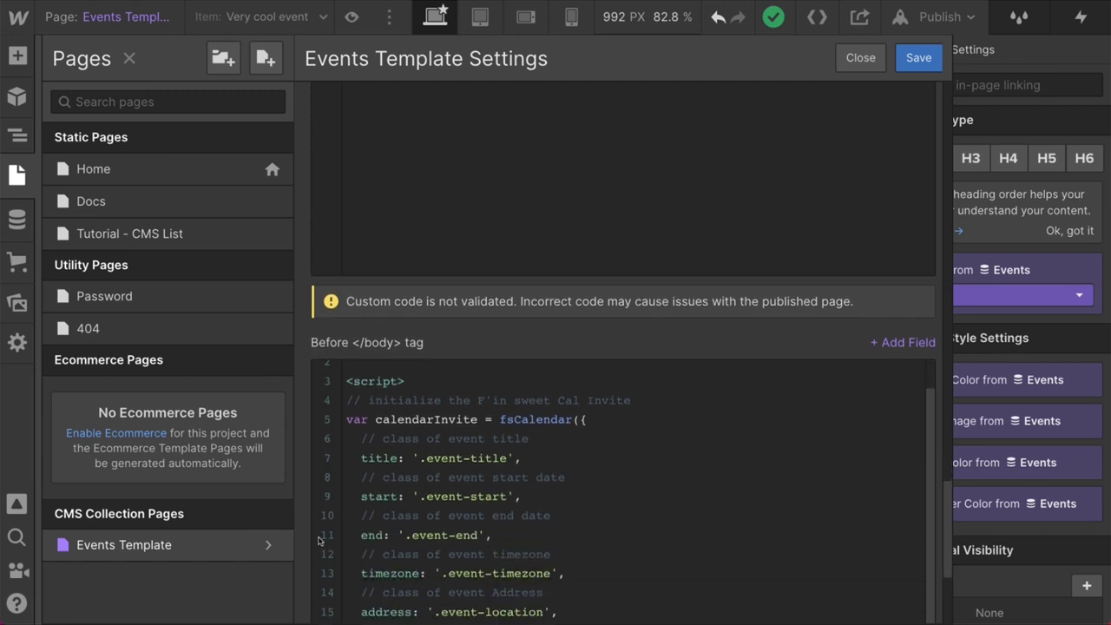
pyautogui.scroll(-3, 318, 541)
pyautogui.scroll(-2, 478, 494)
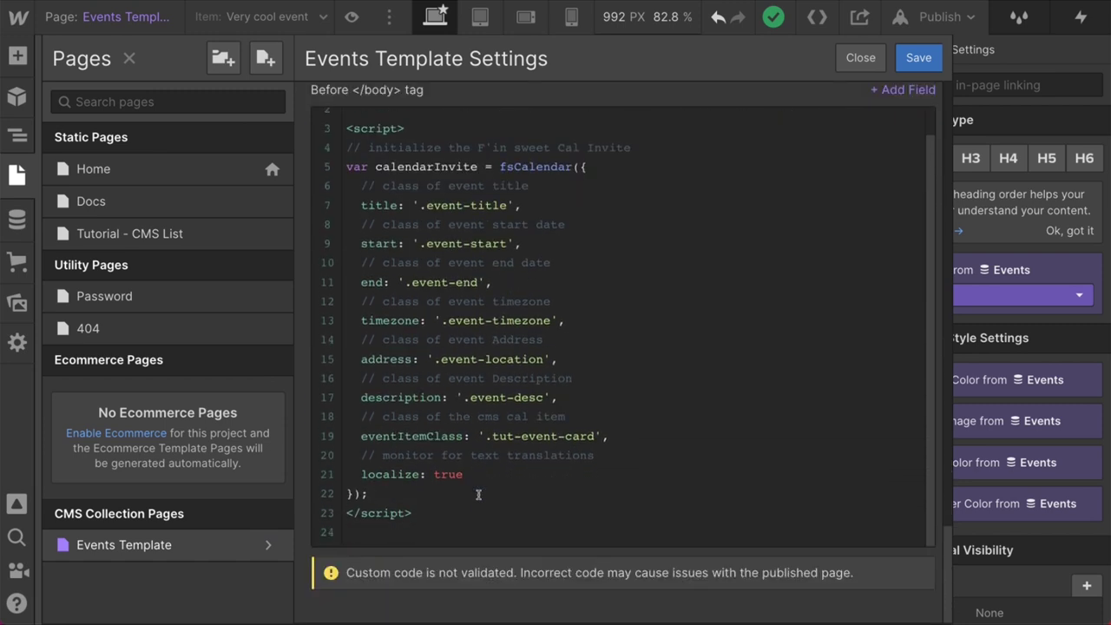
pyautogui.moveTo(474, 474); pyautogui.dragTo(351, 475)
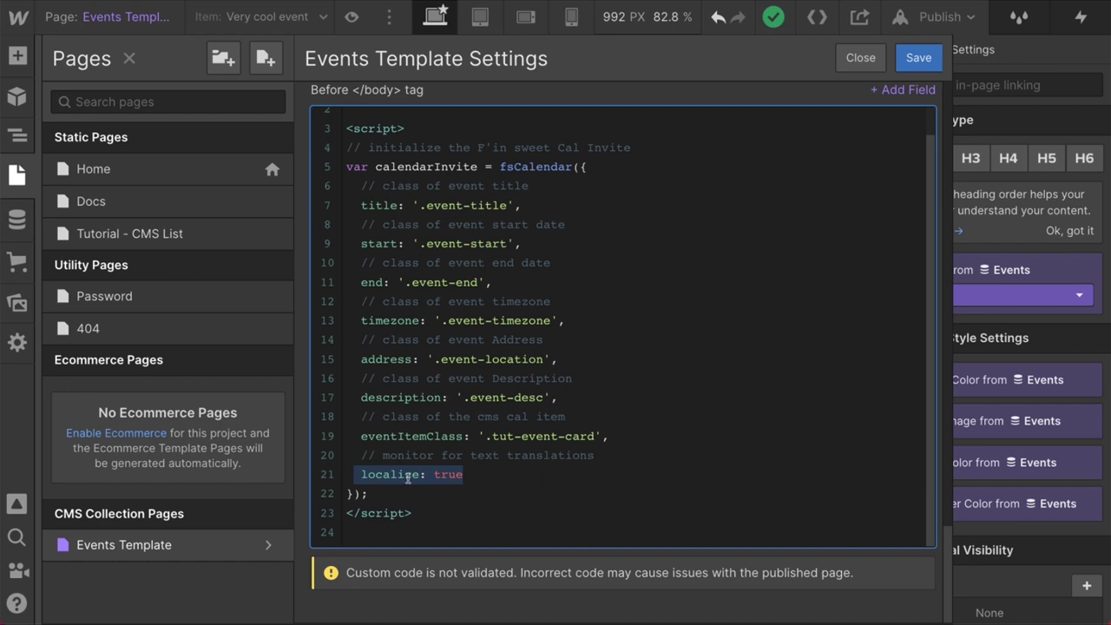
# - Change localize from true to false in the script, save, and open Tutorial - CMS List
pyautogui.click(482, 476)
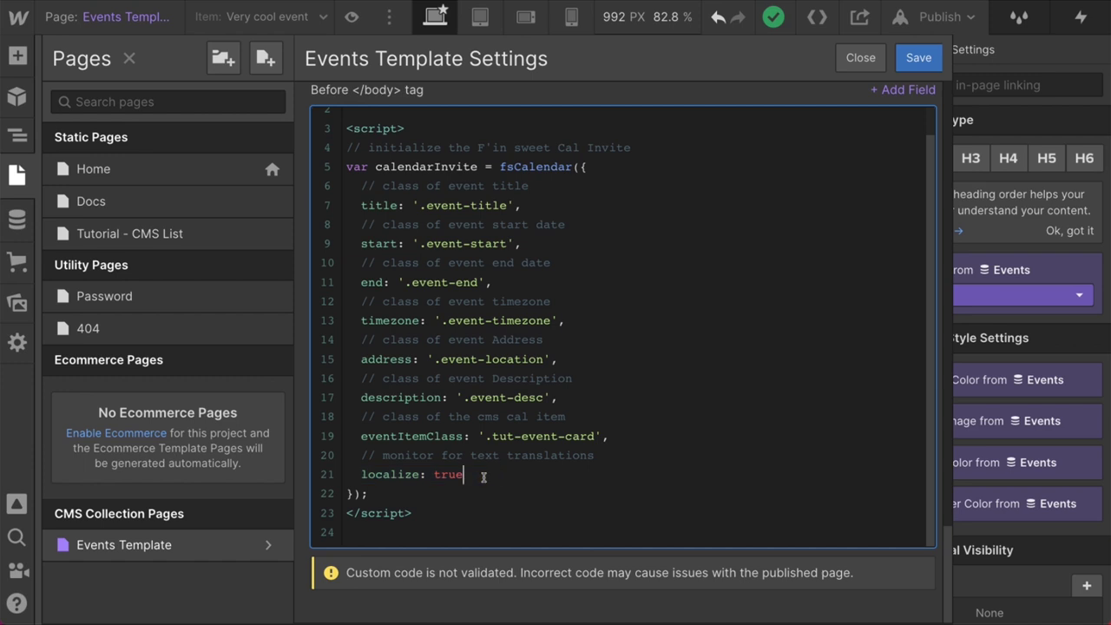
pyautogui.moveTo(484, 477); pyautogui.dragTo(433, 472)
pyautogui.write('fal')
pyautogui.write('se')
pyautogui.click(449, 474)
pyautogui.write('l')
pyautogui.click(902, 70)
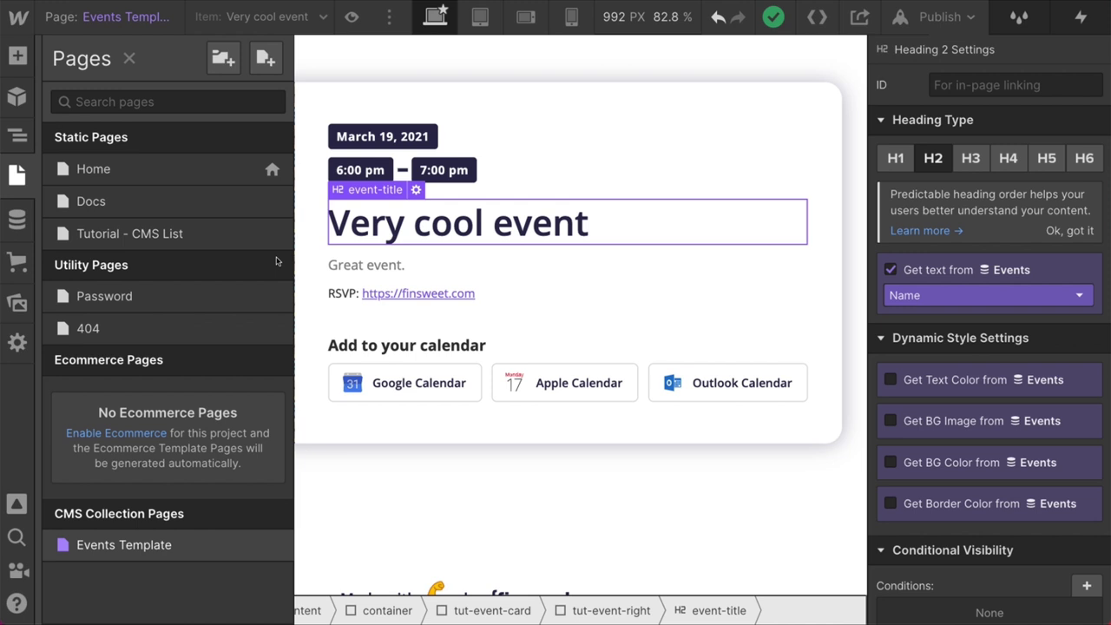
pyautogui.click(212, 233)
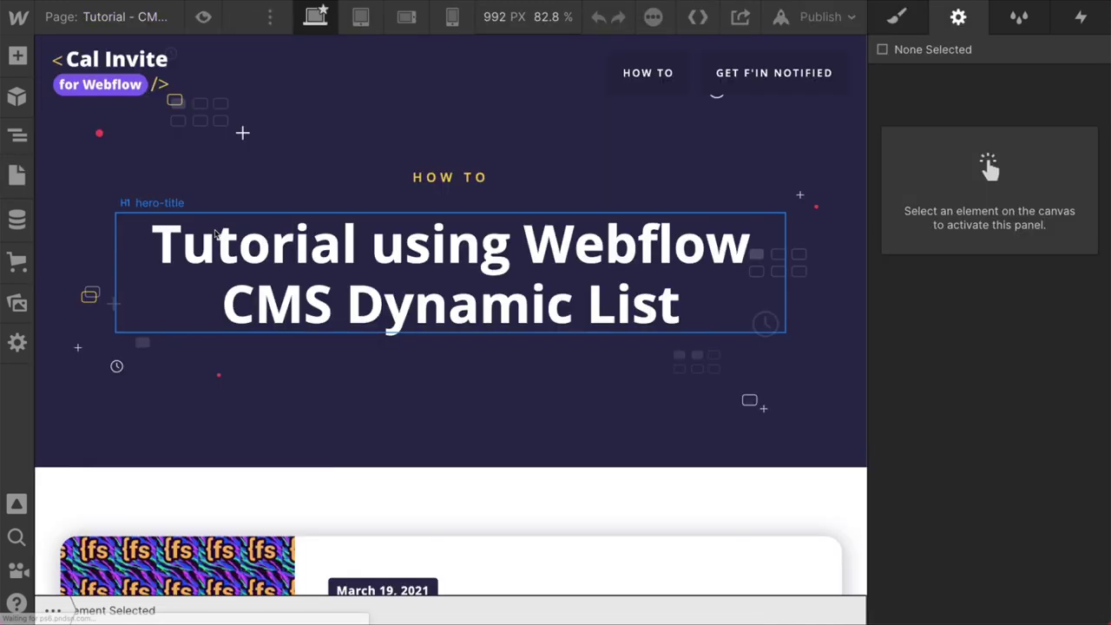
# - Select the events Collection List and expand Collection List Wrapper and Collection List in the Navigator
pyautogui.scroll(-5, 360, 341)
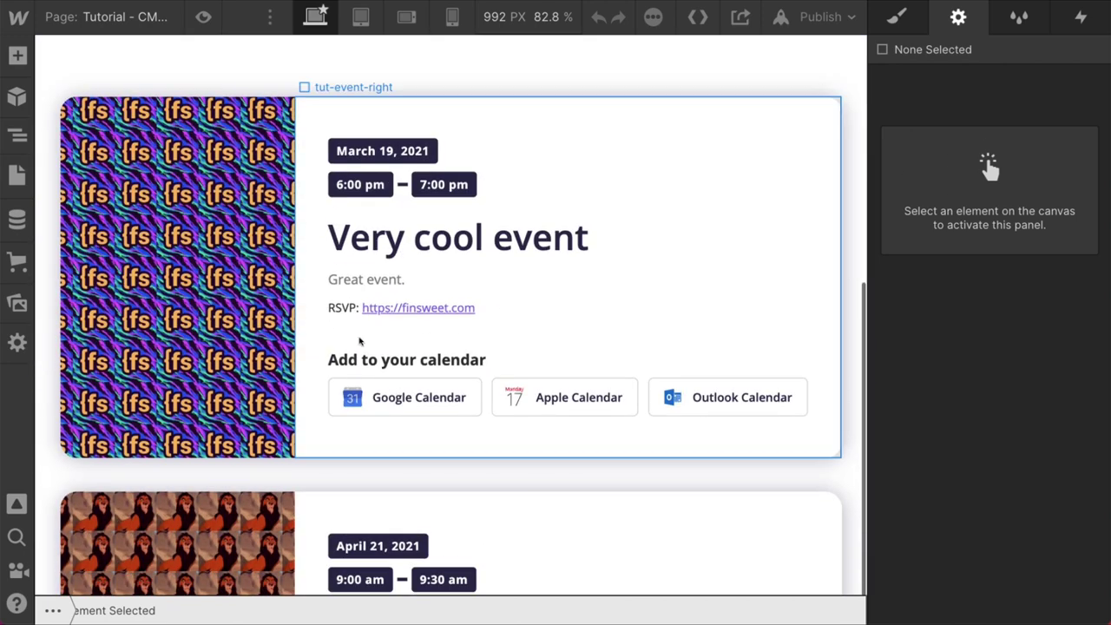
pyautogui.click(377, 480)
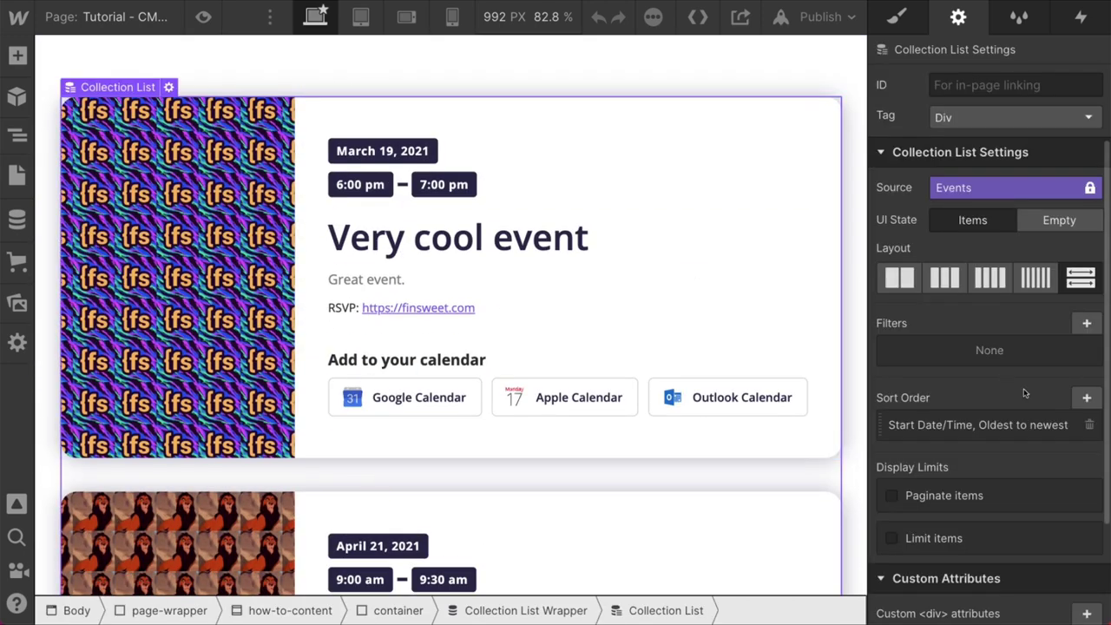
pyautogui.click(17, 136)
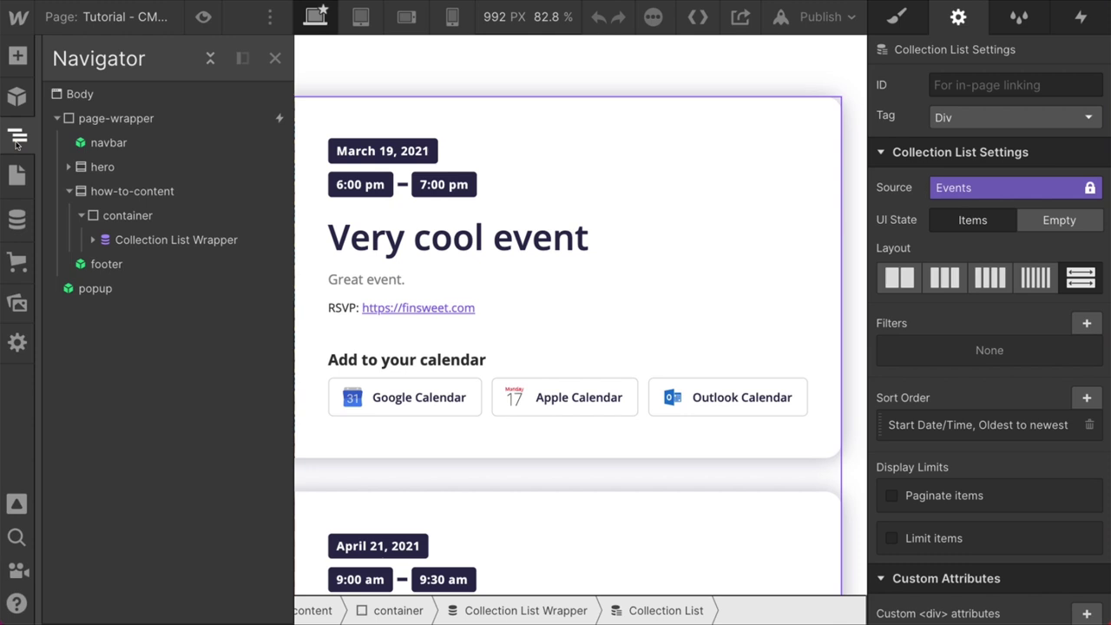
pyautogui.click(93, 239)
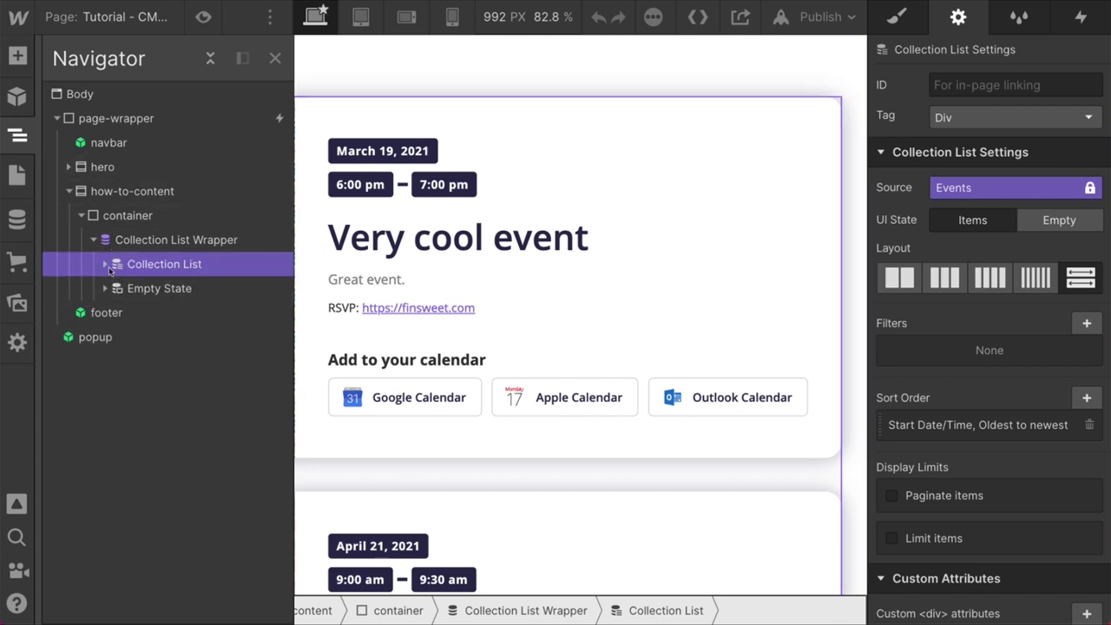
pyautogui.click(105, 265)
pyautogui.scroll(-1, 443, 338)
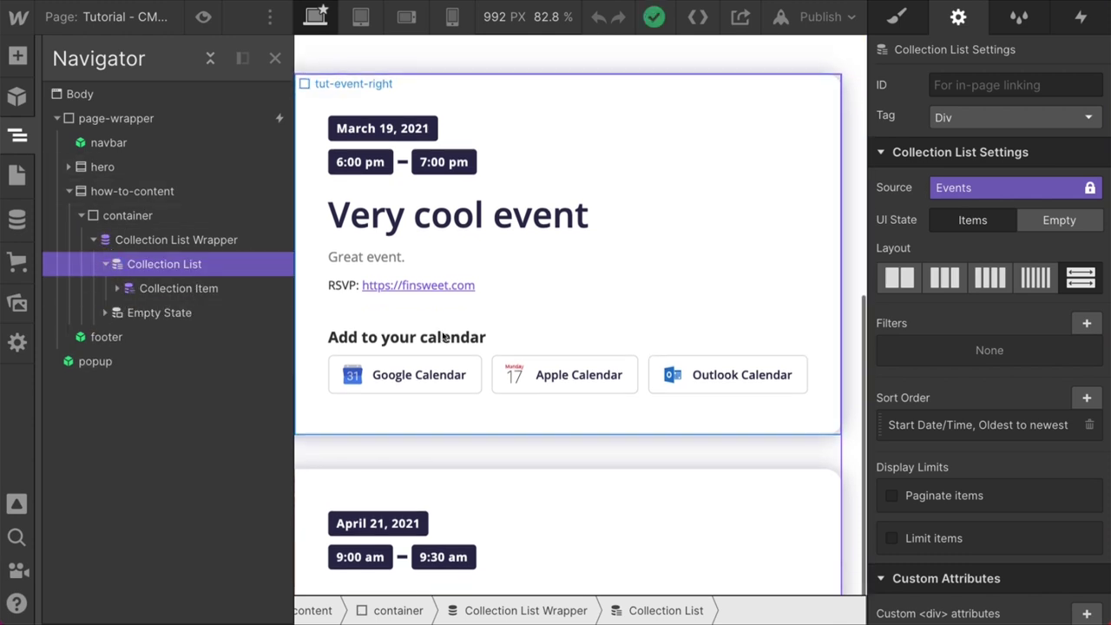
pyautogui.scroll(-1, 442, 339)
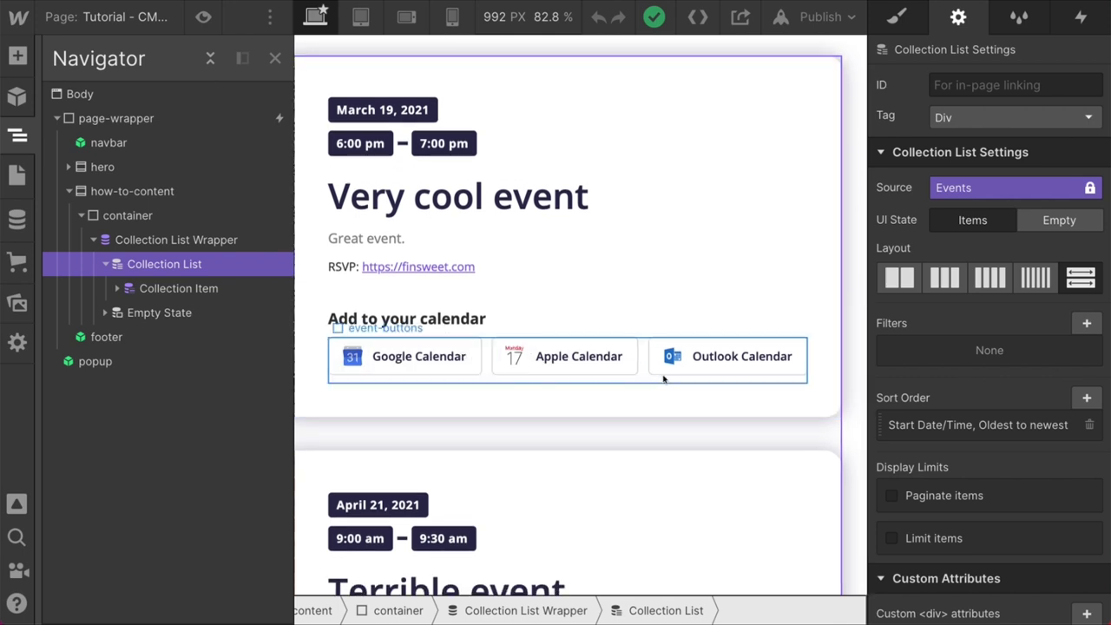
pyautogui.scroll(-5, 687, 365)
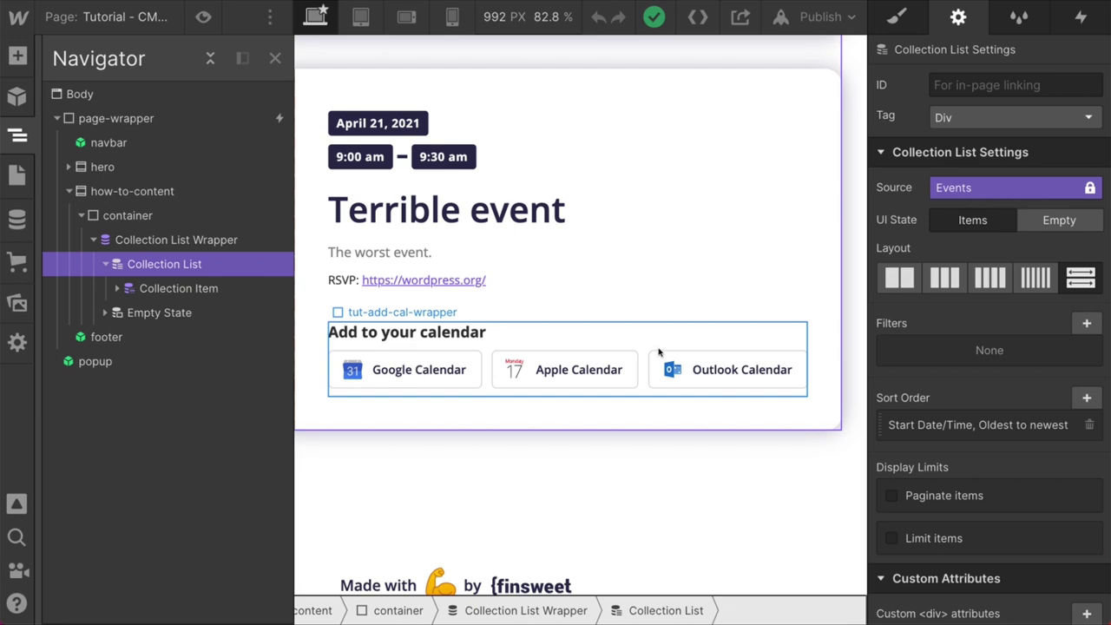
# - Inspect the event card and Google and Outlook Calendar buttons, then expand tut-hidden-info in the tree
pyautogui.click(650, 196)
pyautogui.scroll(4, 651, 178)
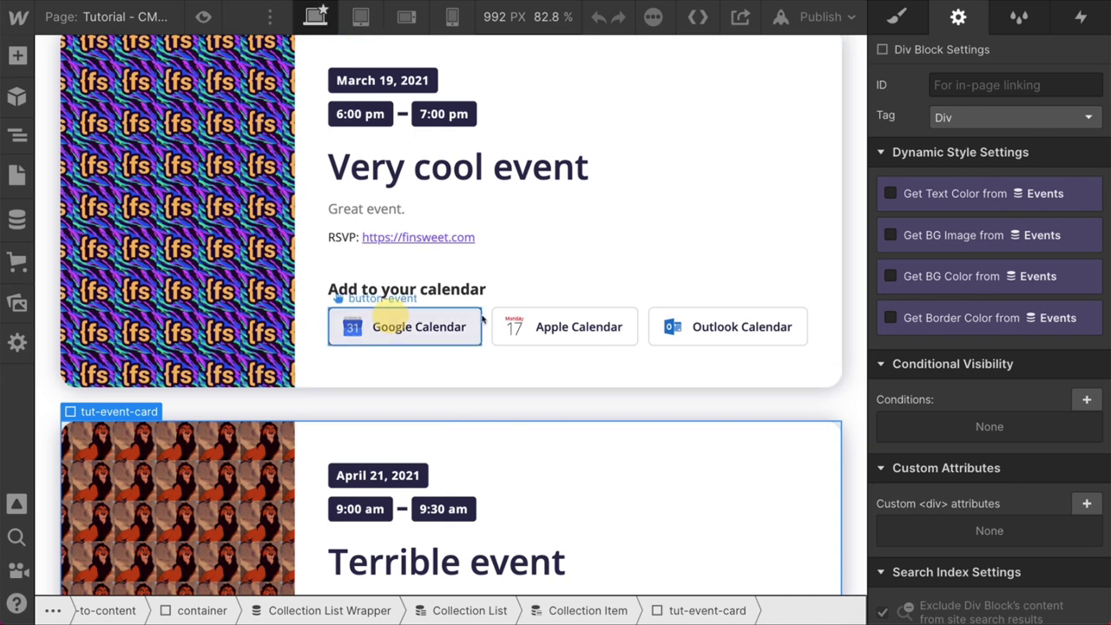
pyautogui.click(391, 320)
pyautogui.click(723, 327)
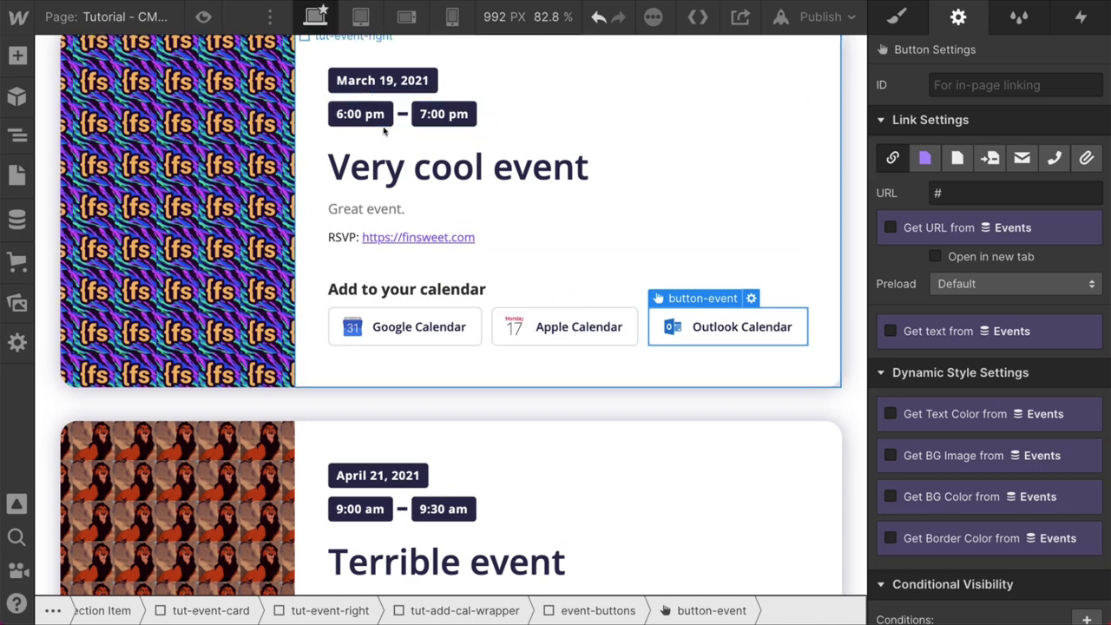
pyautogui.click(18, 135)
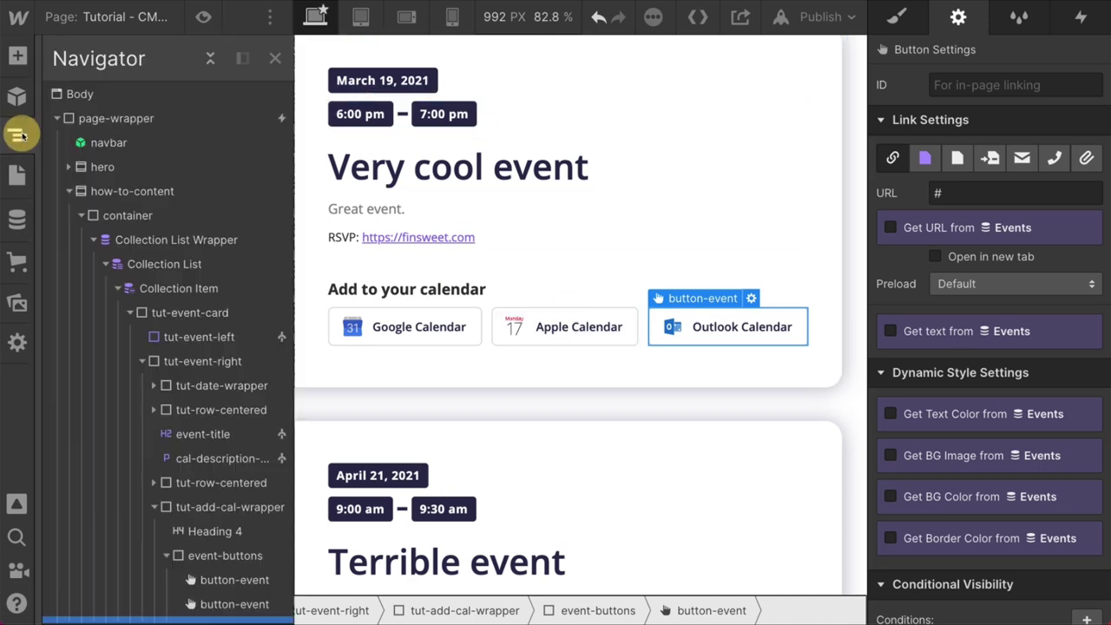
pyautogui.scroll(-3, 174, 456)
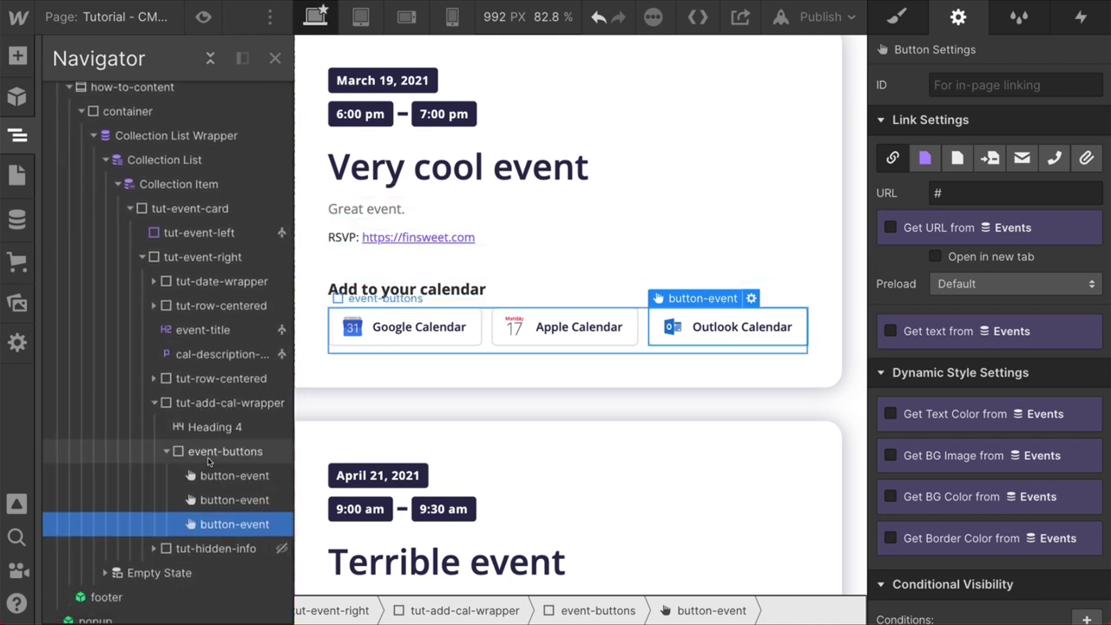
pyautogui.scroll(-1, 183, 503)
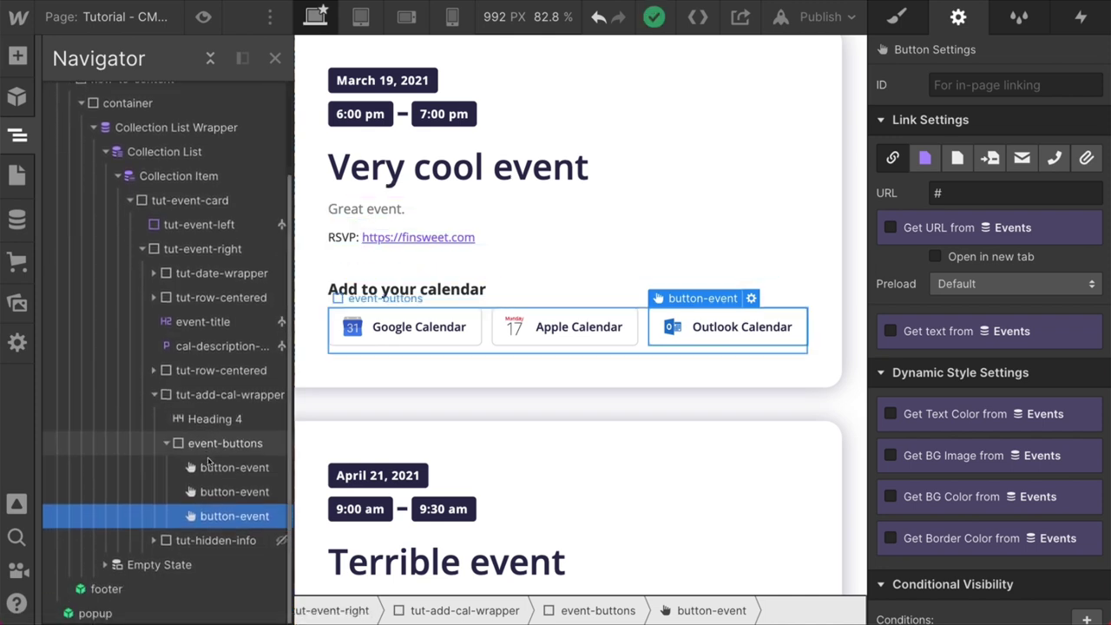
pyautogui.click(153, 541)
# - Set tut-hidden-info's Display to Block so cards show start, end, URL, timezone and description
pyautogui.click(219, 538)
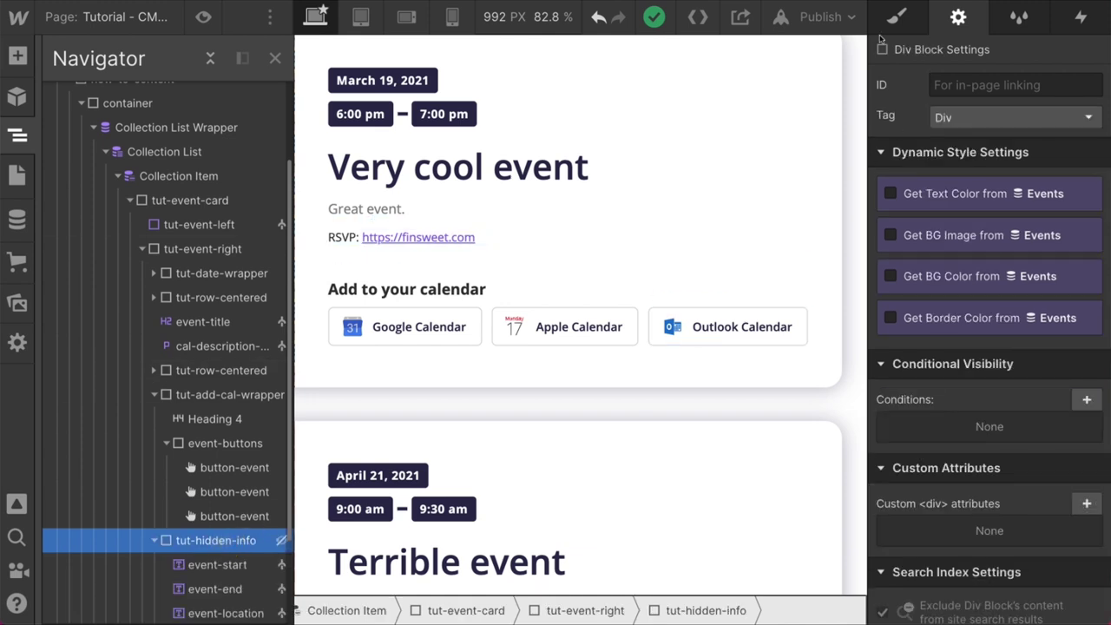
pyautogui.click(897, 16)
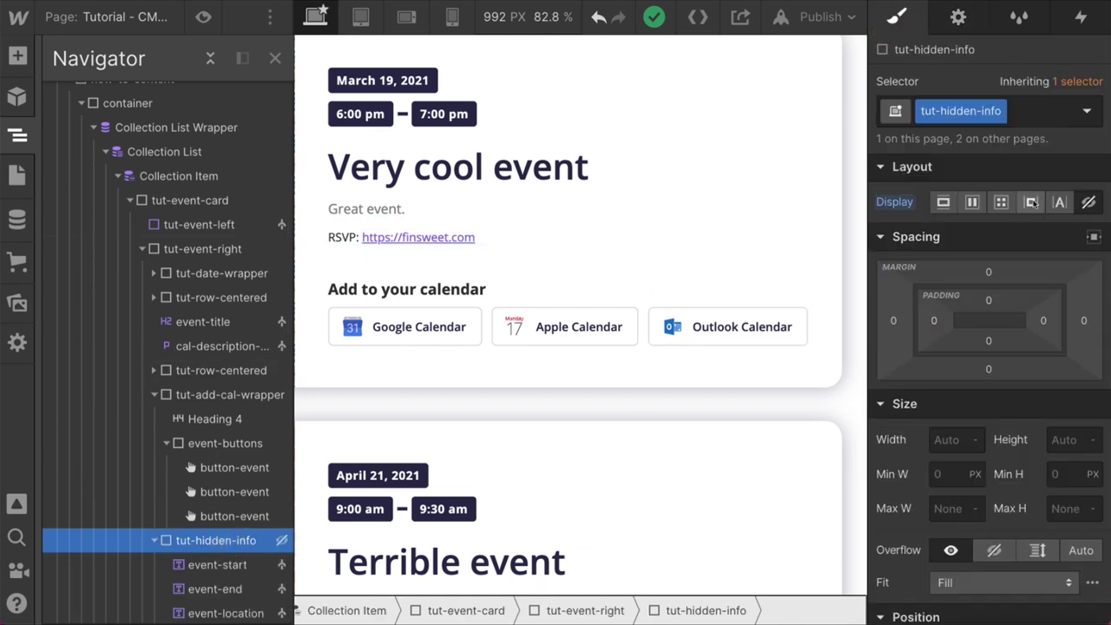
pyautogui.click(943, 201)
pyautogui.scroll(-2, 439, 264)
pyautogui.scroll(-5, 438, 265)
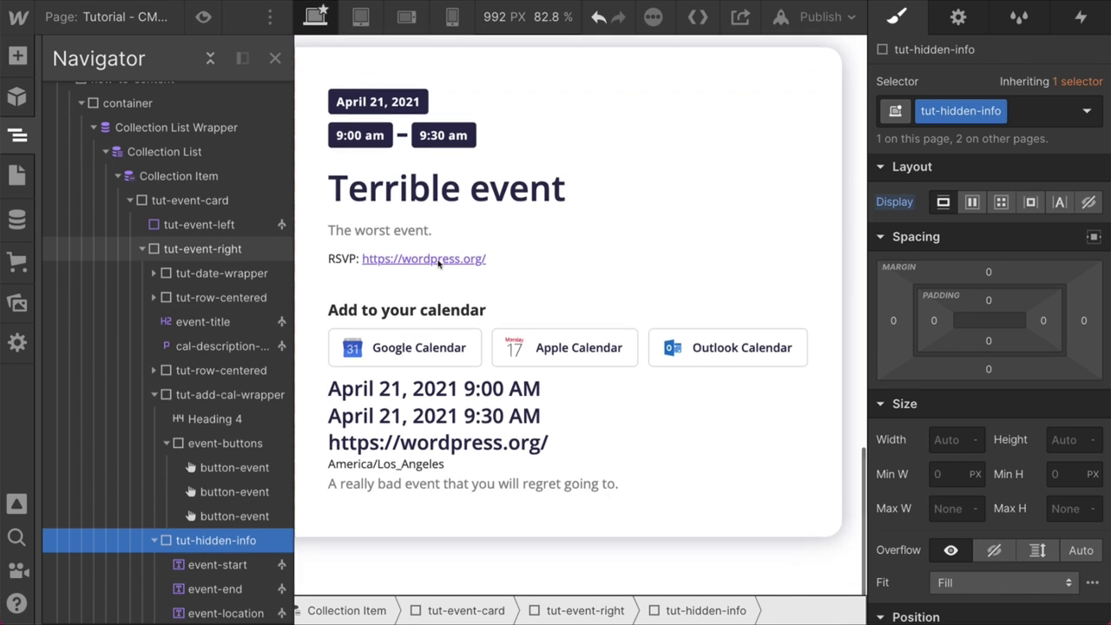
pyautogui.scroll(-1, 439, 265)
pyautogui.scroll(-1, 439, 265)
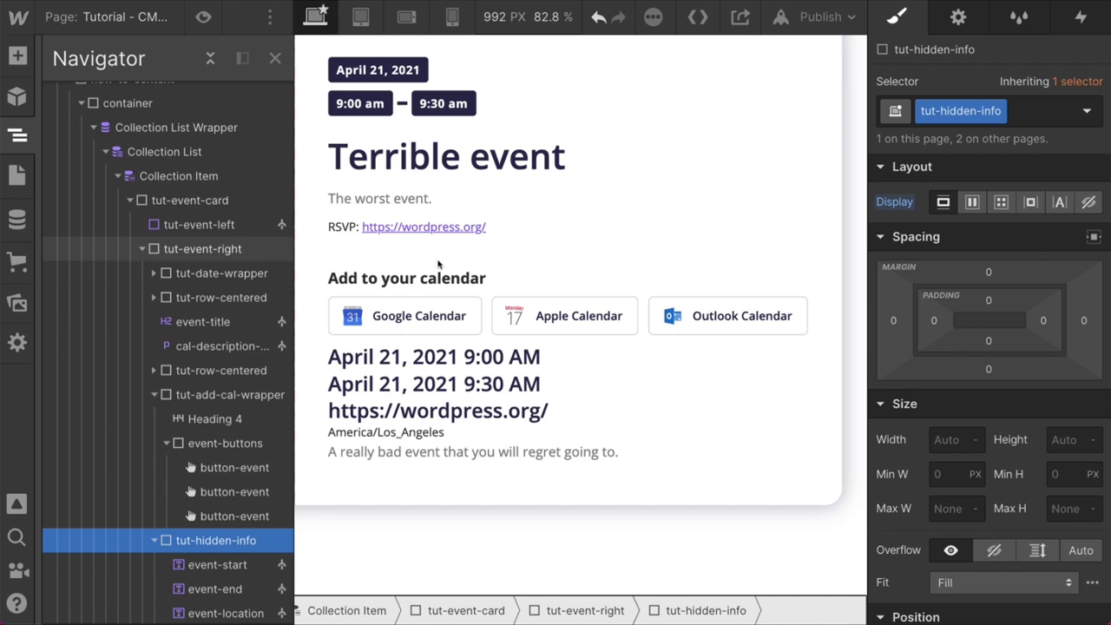
pyautogui.click(434, 354)
# - Check the cal-platform attribute on the Outlook, Apple and Google Calendar buttons
pyautogui.click(681, 318)
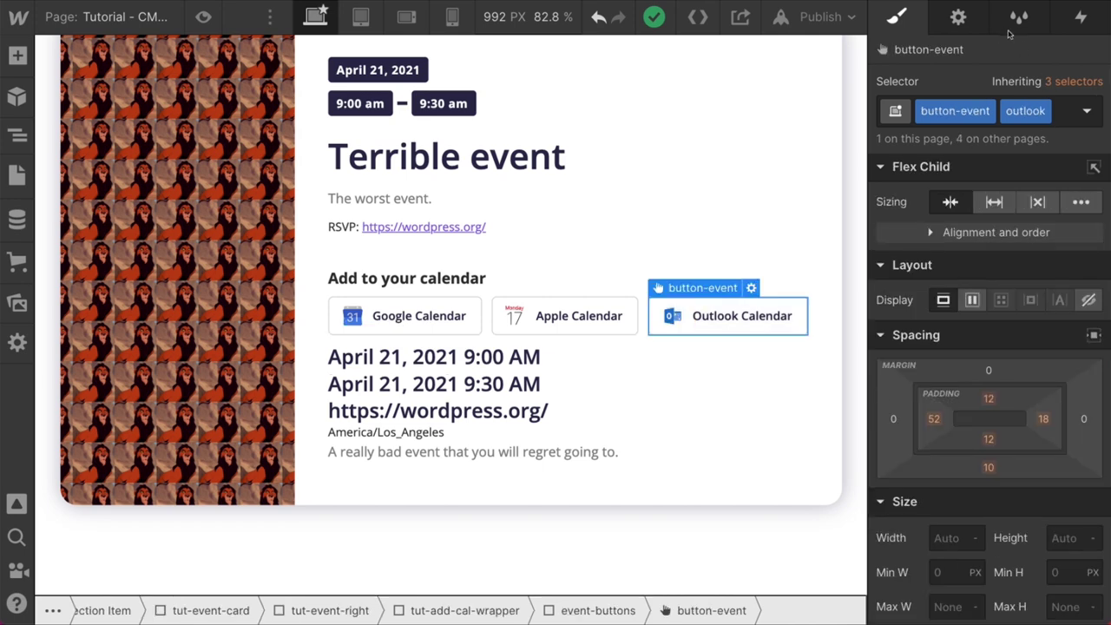
pyautogui.click(958, 16)
pyautogui.scroll(-3, 944, 450)
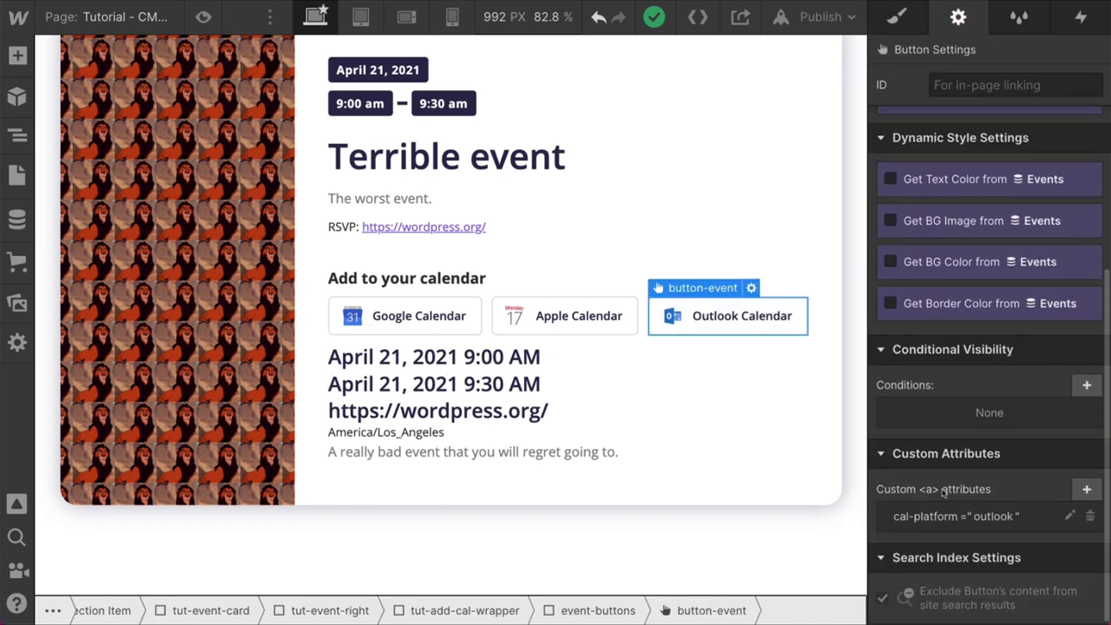
pyautogui.click(560, 316)
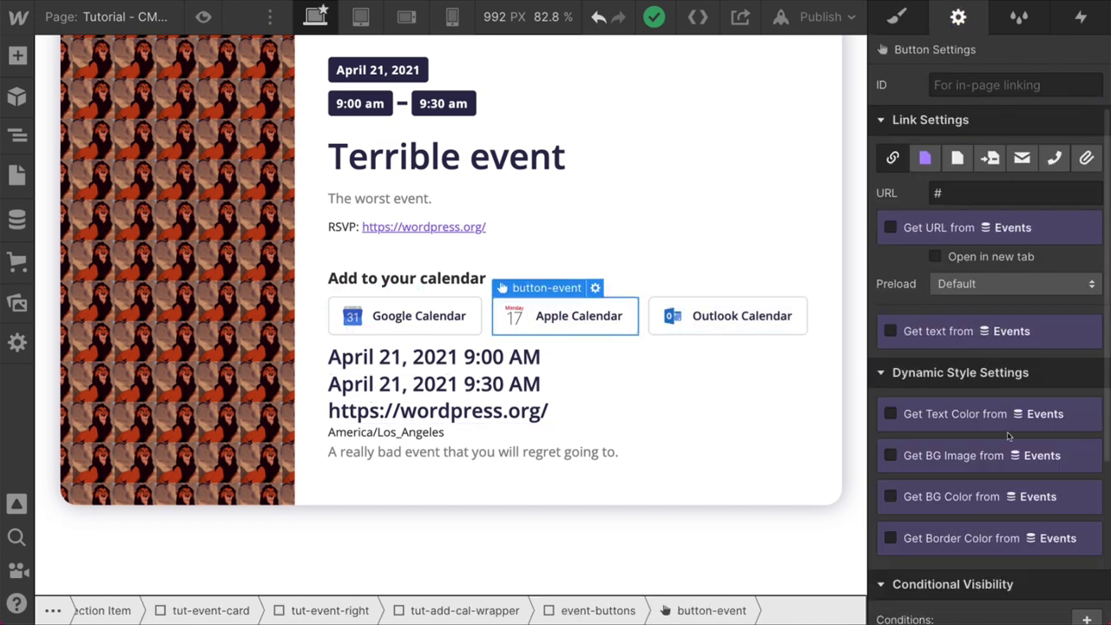
pyautogui.scroll(-3, 1009, 436)
pyautogui.click(422, 314)
pyautogui.scroll(-3, 998, 502)
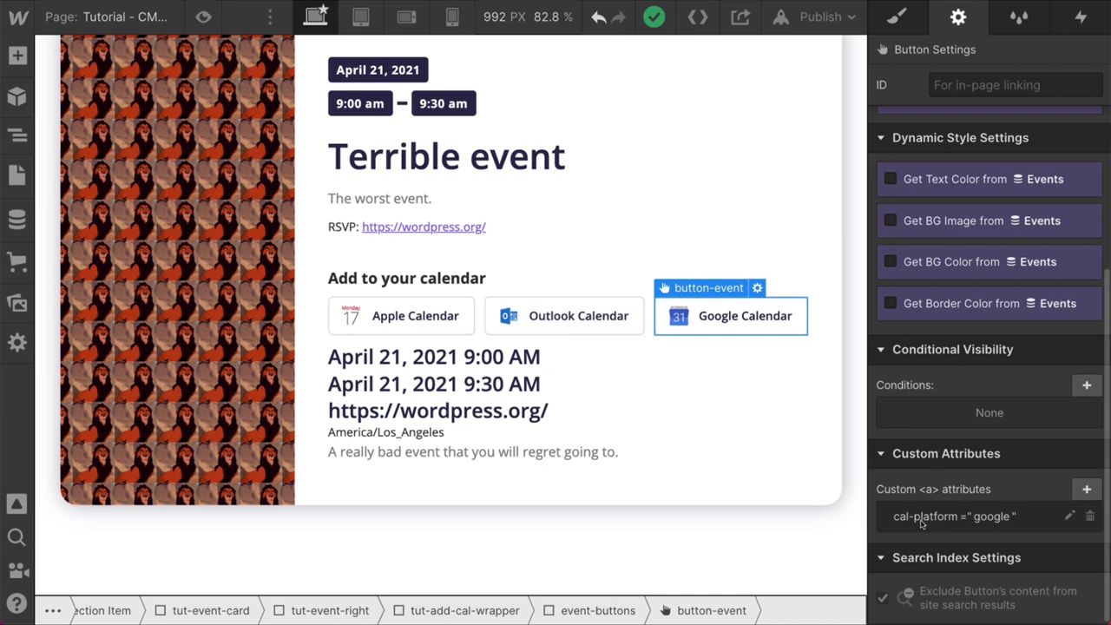
pyautogui.click(581, 362)
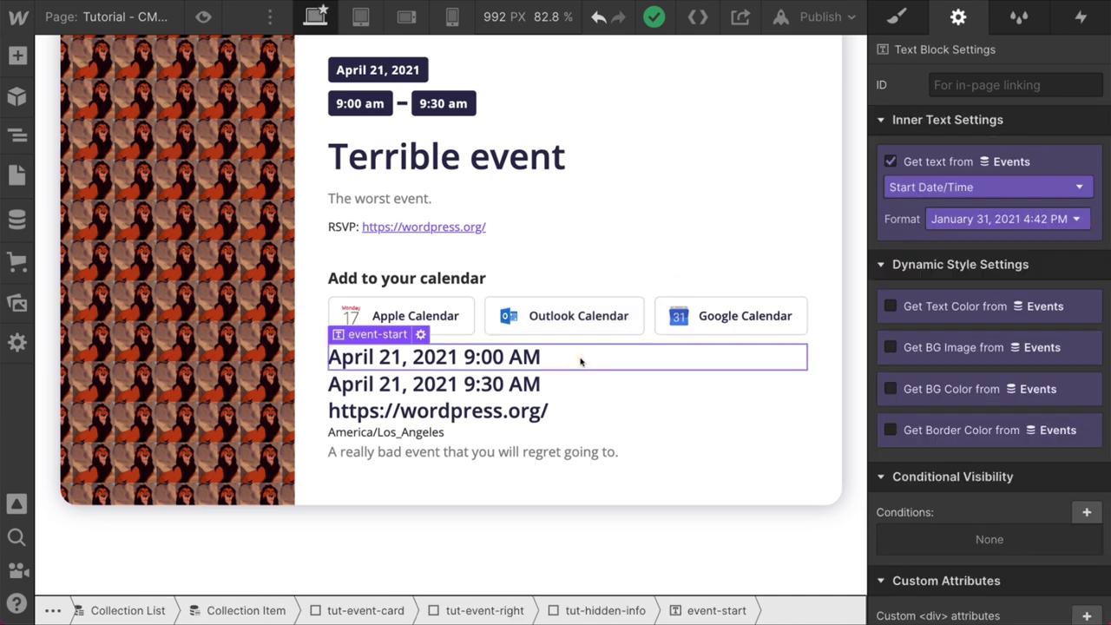
pyautogui.click(581, 359)
# - Hide the tut-hidden-info block, then undo to bring it back
pyautogui.click(897, 17)
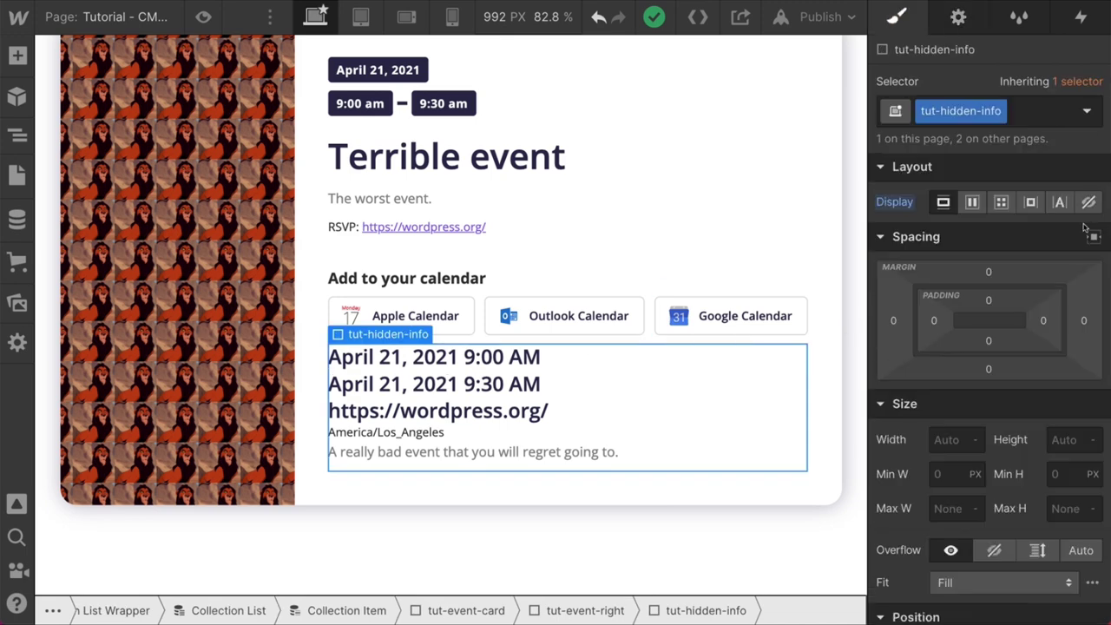
pyautogui.click(1089, 201)
pyautogui.scroll(5, 640, 341)
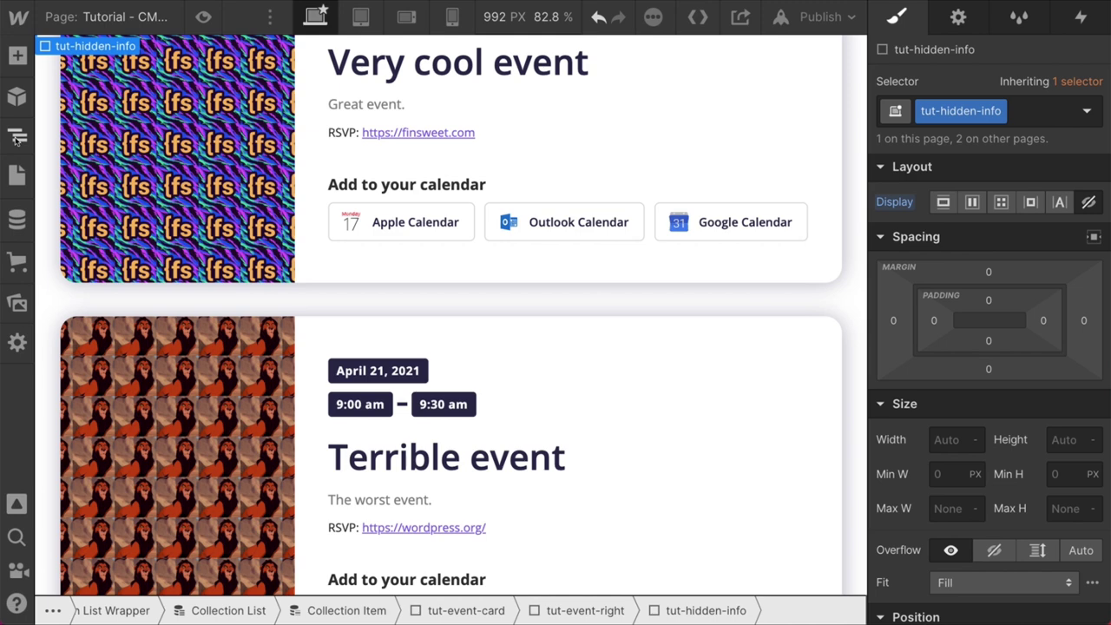
pyautogui.hotkey('ctrl', 'z')
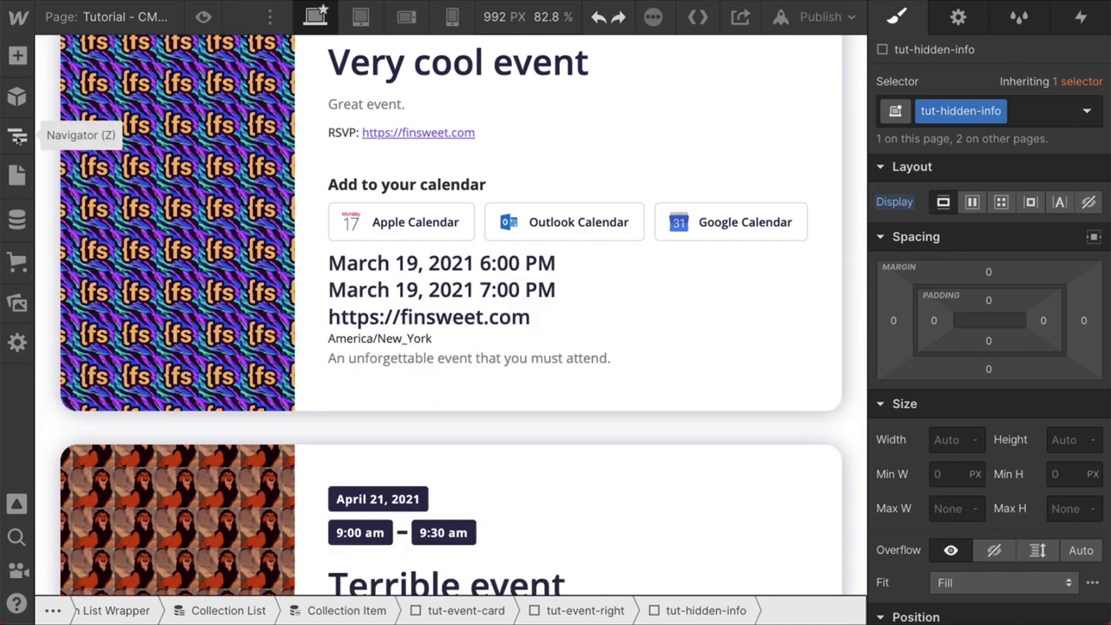
# - Move the event-end date below the description and confirm its End Date/Time field binding
pyautogui.click(453, 264)
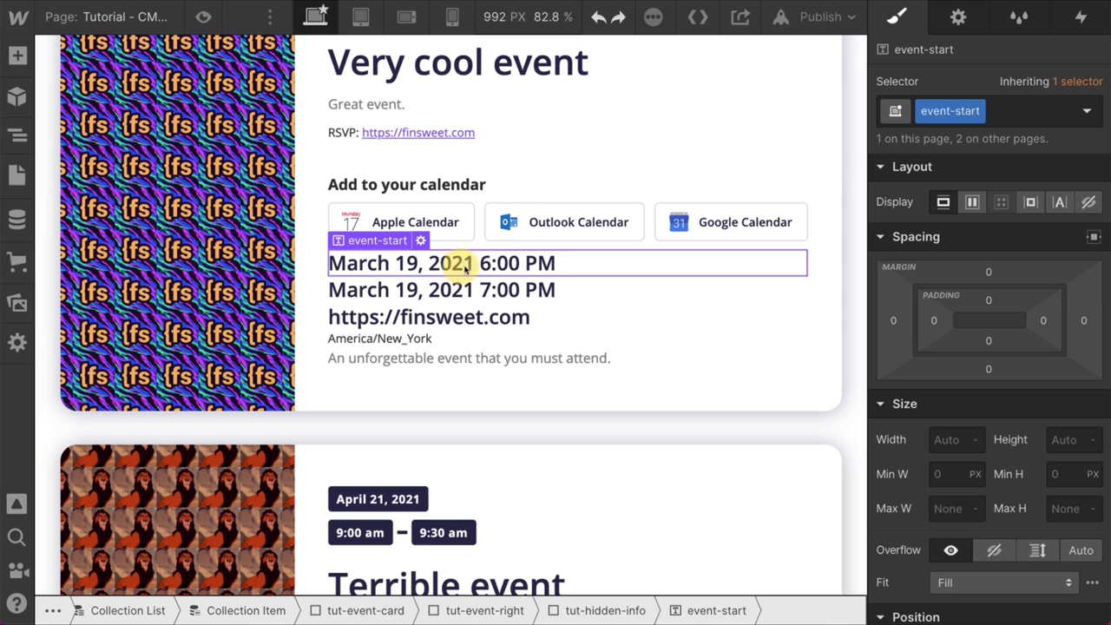
pyautogui.moveTo(392, 289); pyautogui.dragTo(399, 365)
pyautogui.click(417, 341)
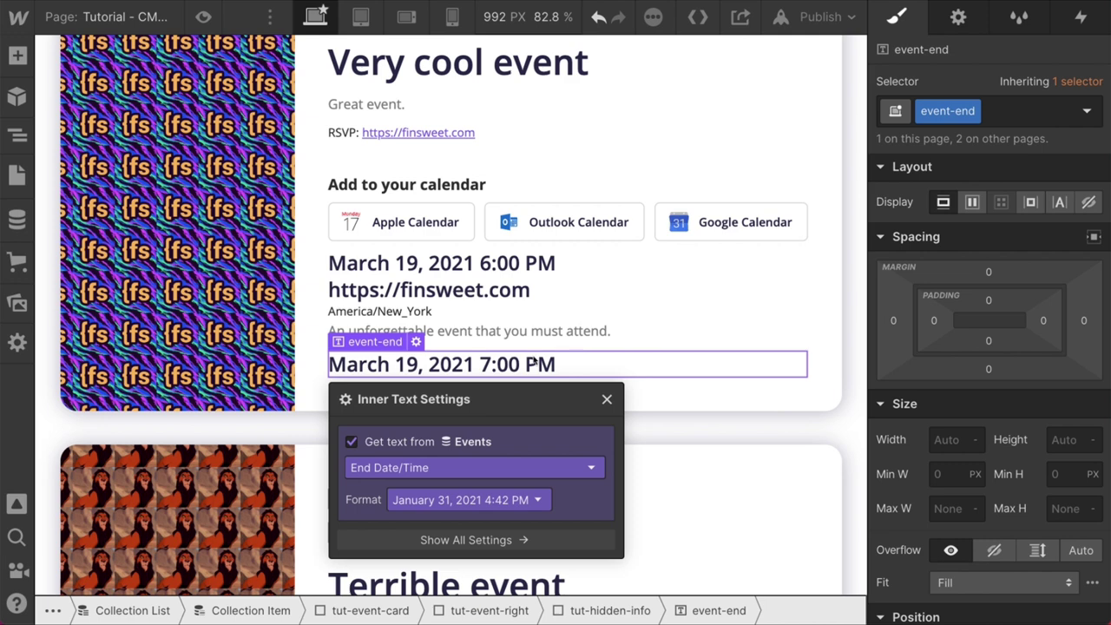
pyautogui.hotkey('ctrl', 'z')
pyautogui.click(608, 323)
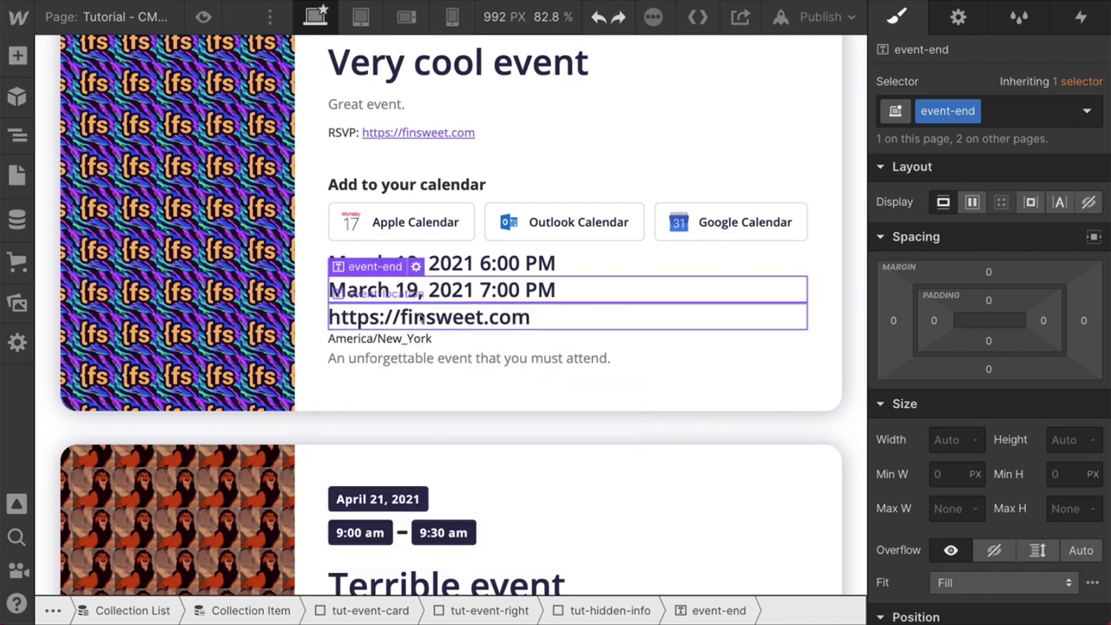
pyautogui.click(424, 317)
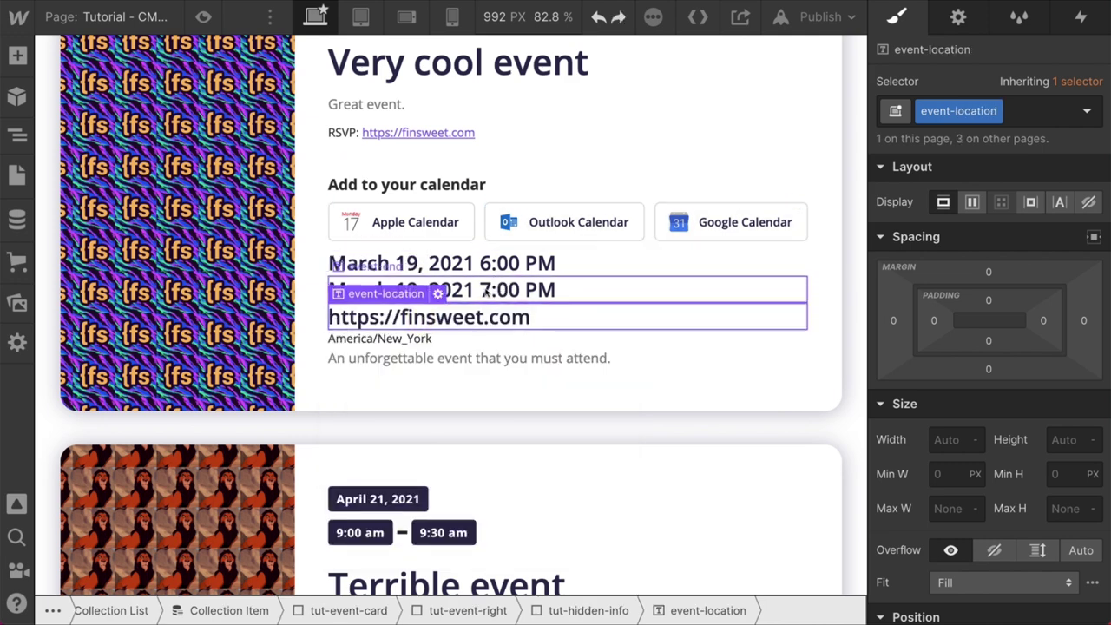
pyautogui.hotkey('ctrl', 'shift', 'z')
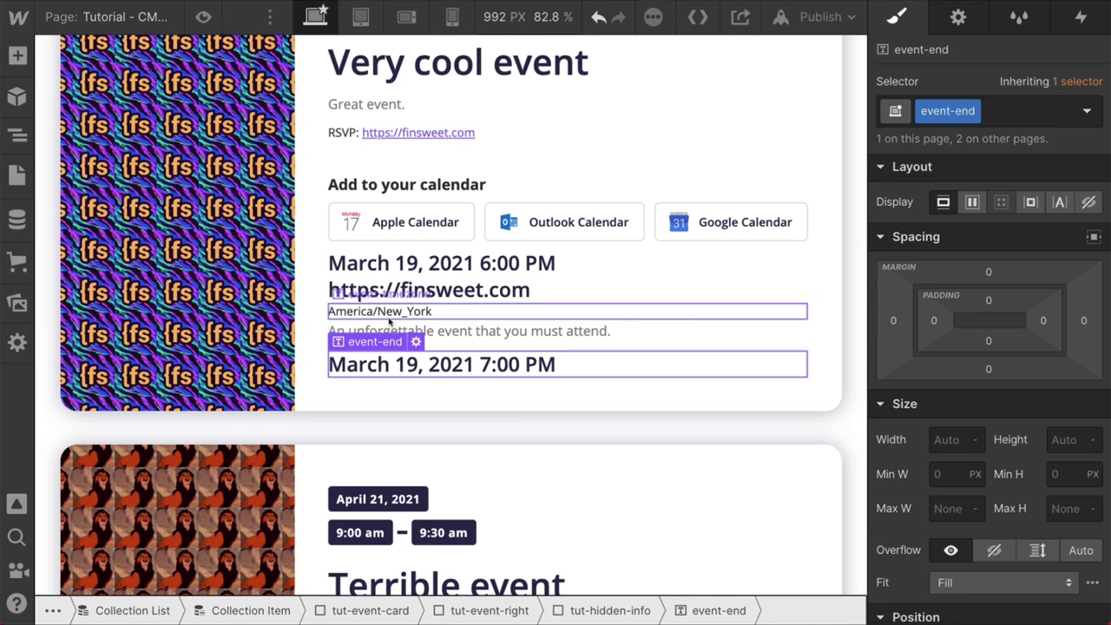
pyautogui.click(961, 17)
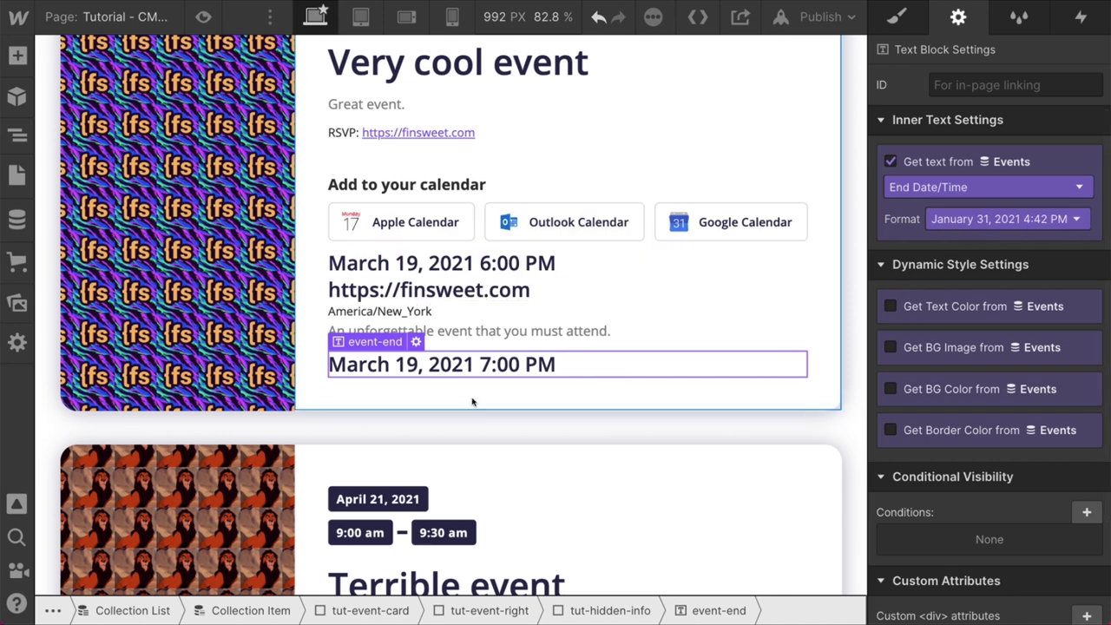
pyautogui.scroll(-3, 471, 396)
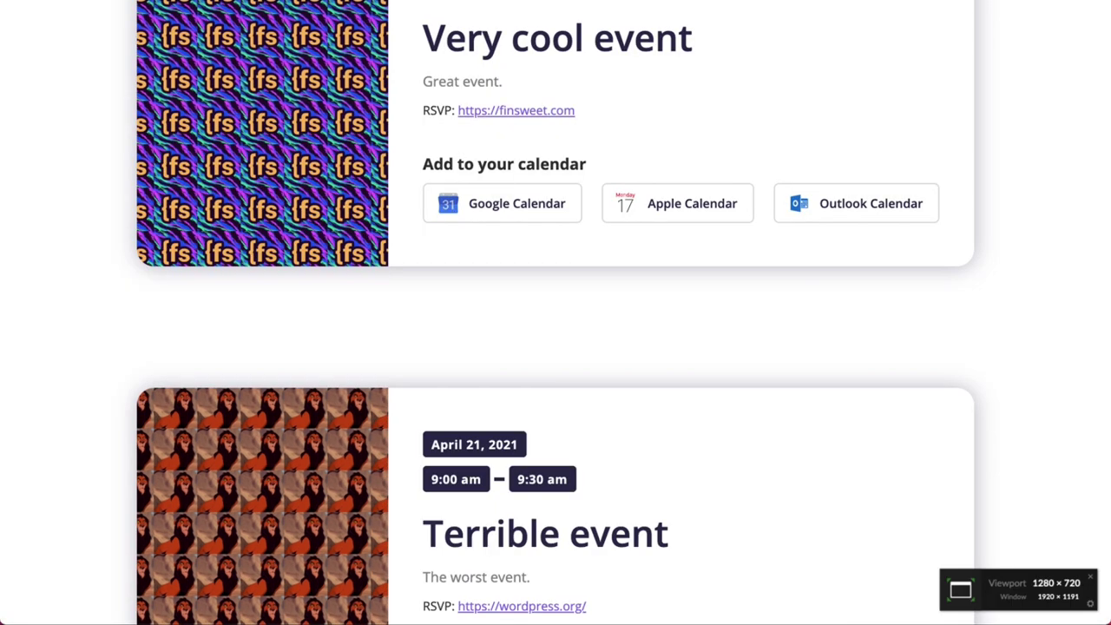
# - Scroll the live events page through the Very cool event and Terrible event cards
pyautogui.scroll(2, 504, 230)
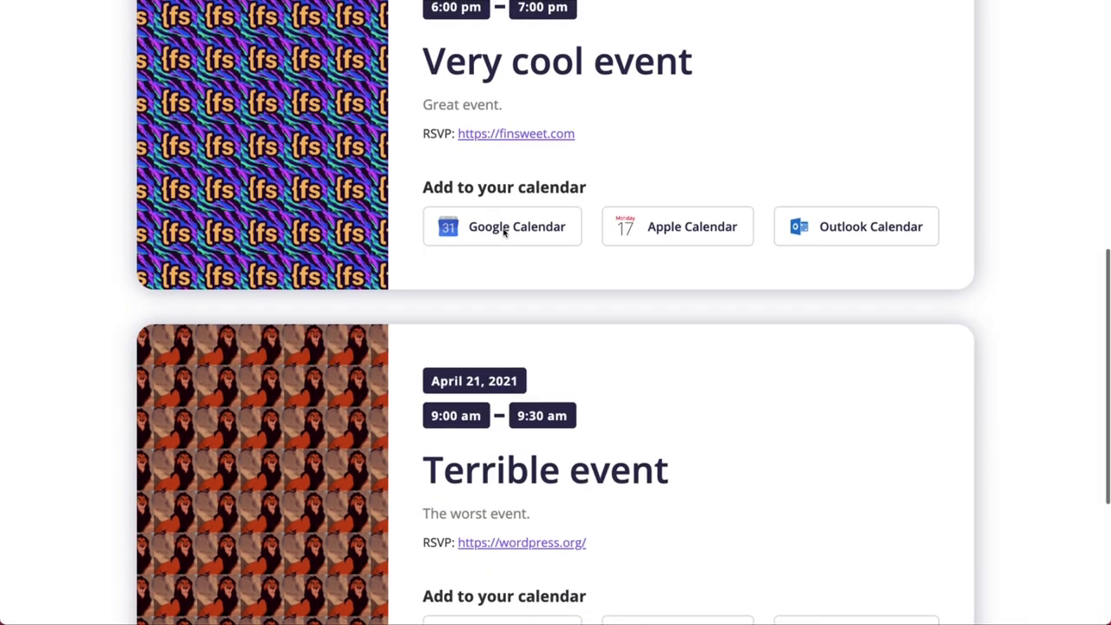
pyautogui.scroll(3, 503, 230)
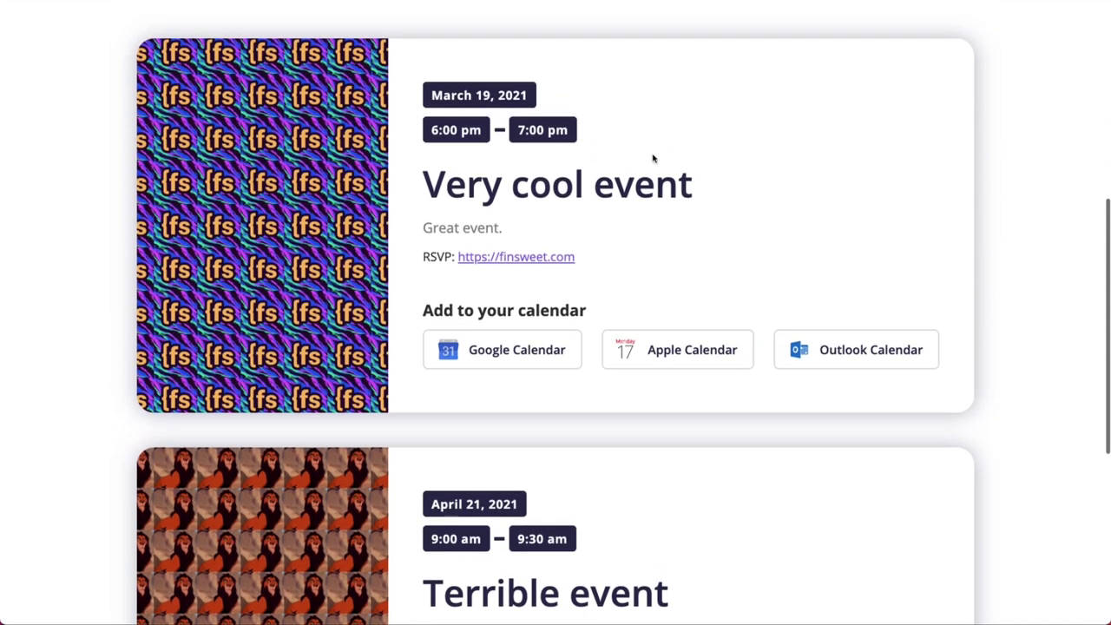
pyautogui.scroll(-5, 466, 273)
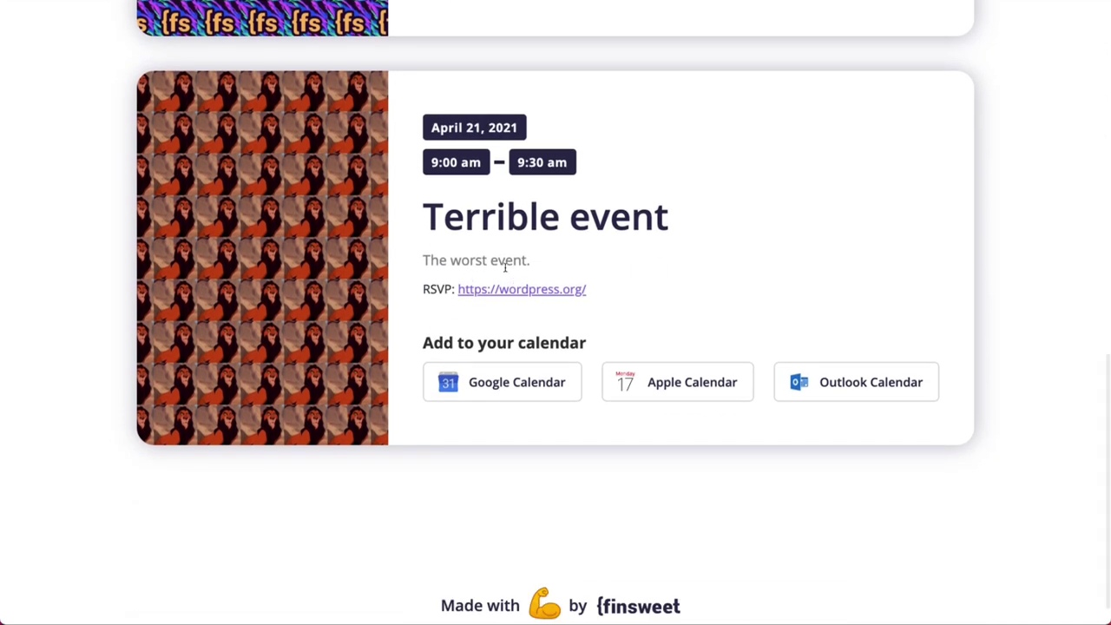
pyautogui.scroll(8, 504, 267)
pyautogui.scroll(-2, 541, 372)
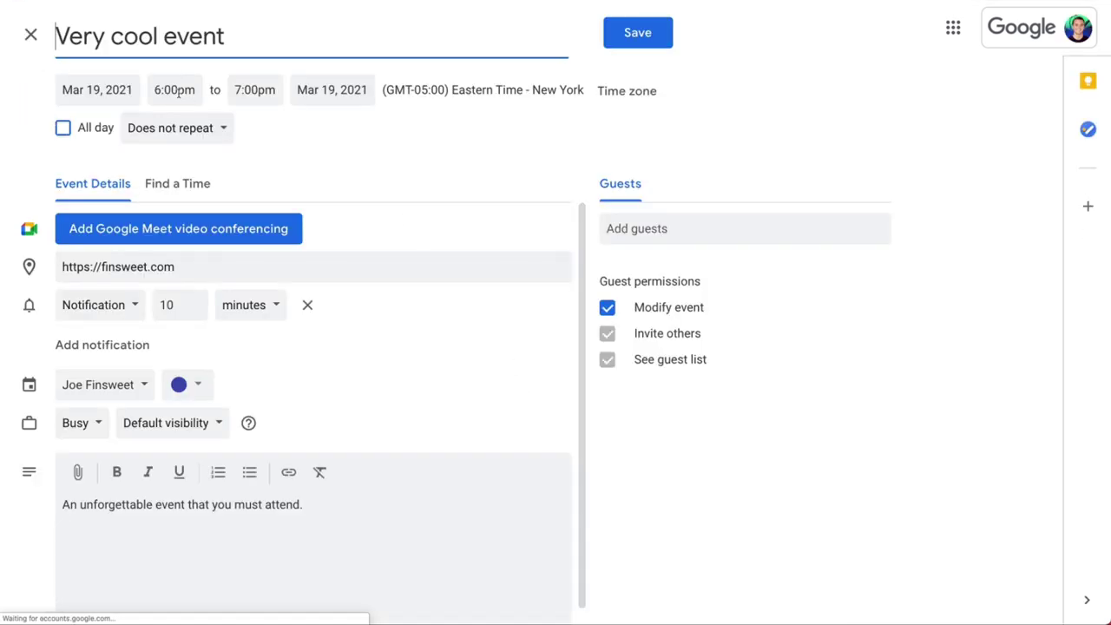
# - Check the Google Calendar draft's Very cool event title, finsweet.com location and description
pyautogui.moveTo(230, 36); pyautogui.dragTo(54, 35)
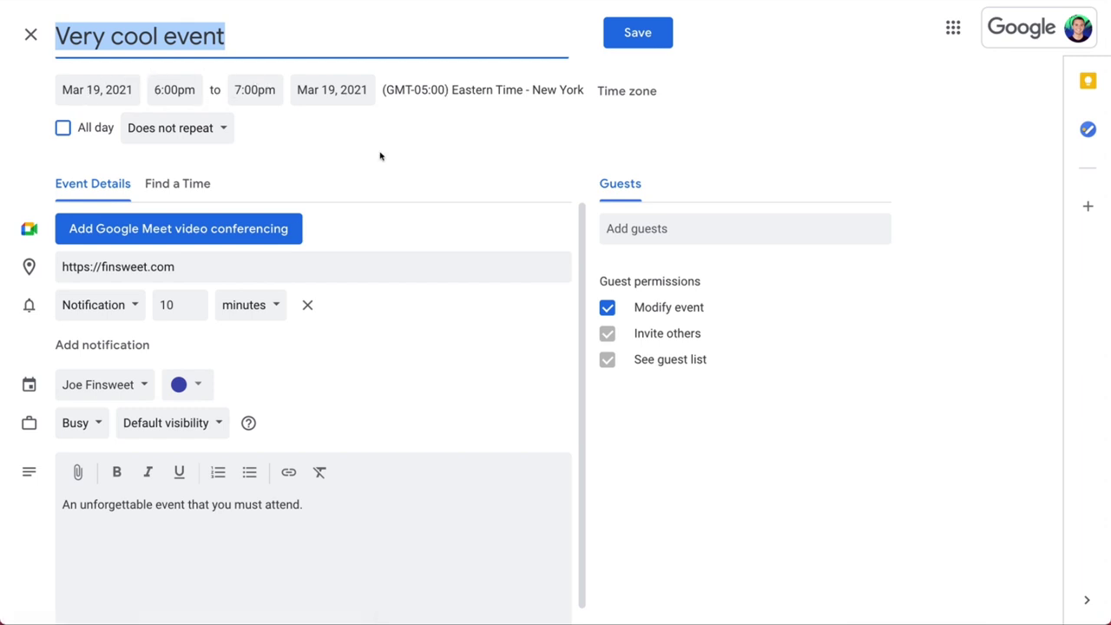
pyautogui.click(233, 273)
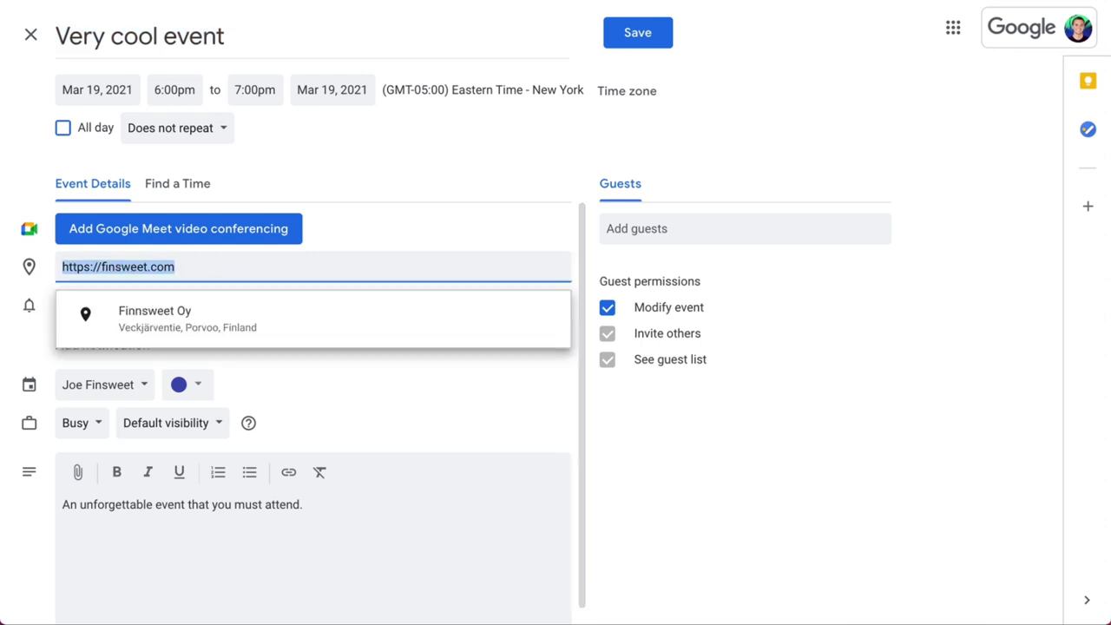
pyautogui.click(272, 556)
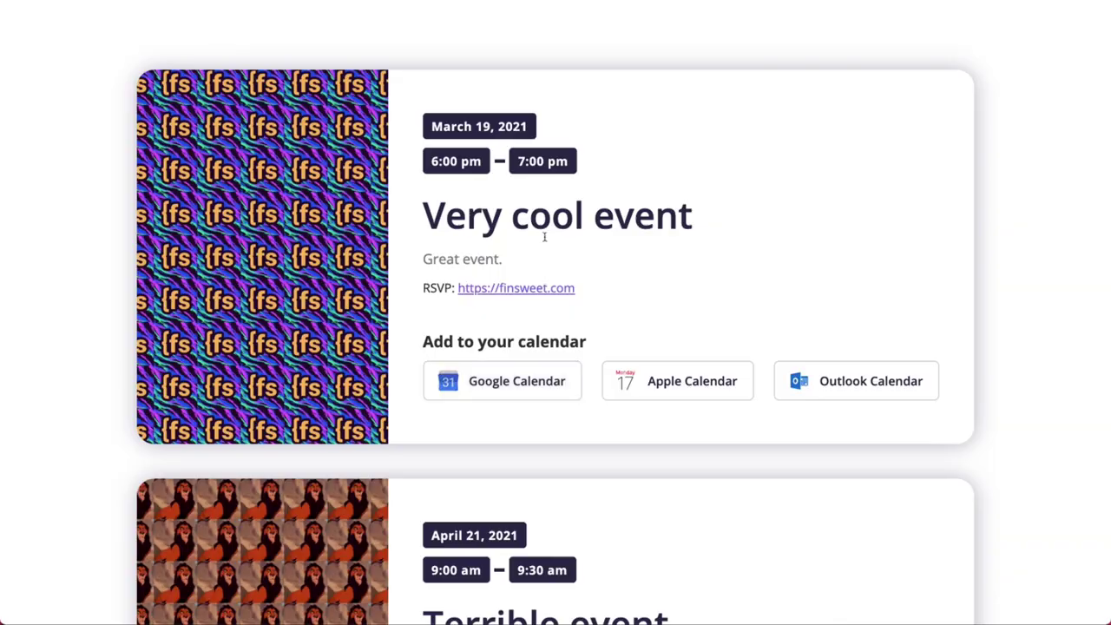
pyautogui.scroll(-5, 573, 239)
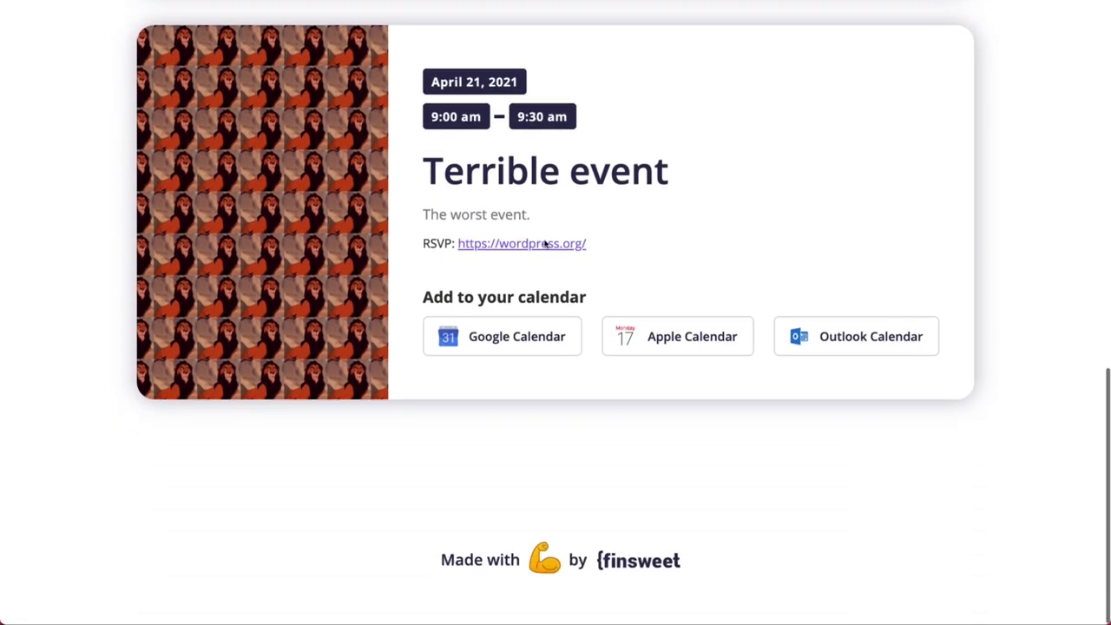
# - Create the Terrible event Google Calendar invite and check its Apr 21, 2021 9:00–9:30am Los Angeles time, wordpress.org location and description
pyautogui.scroll(1, 545, 244)
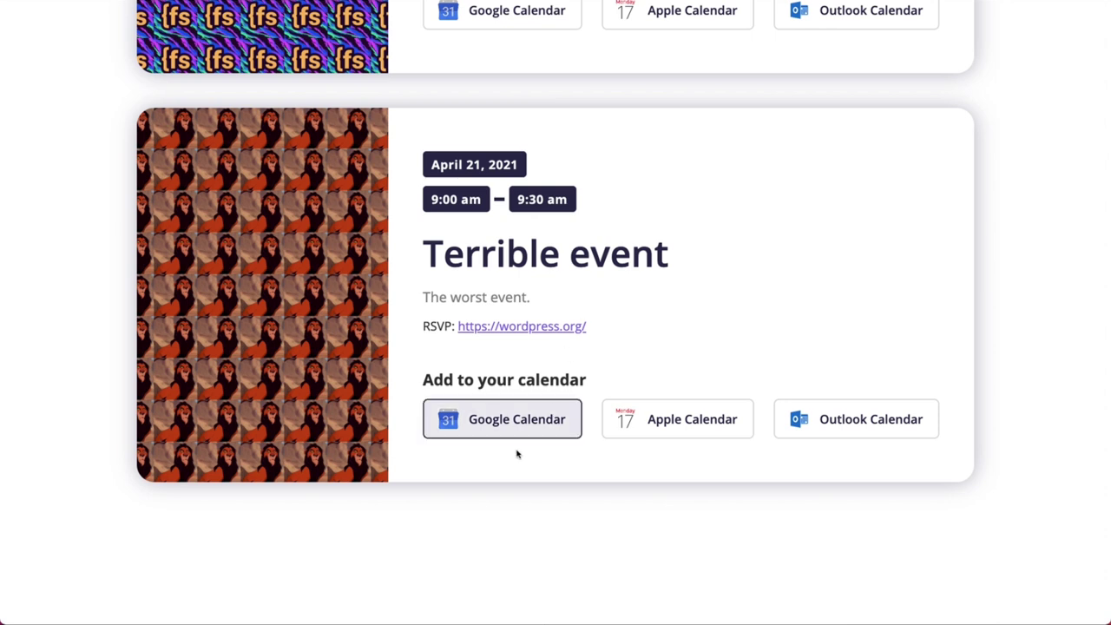
pyautogui.click(510, 423)
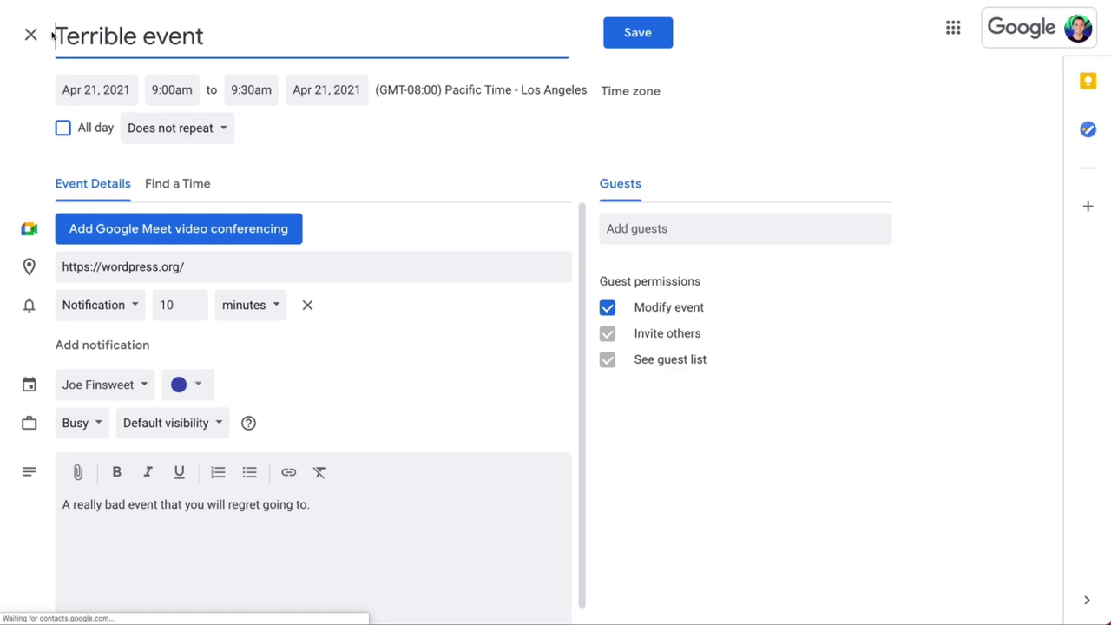
pyautogui.moveTo(52, 35); pyautogui.dragTo(265, 55)
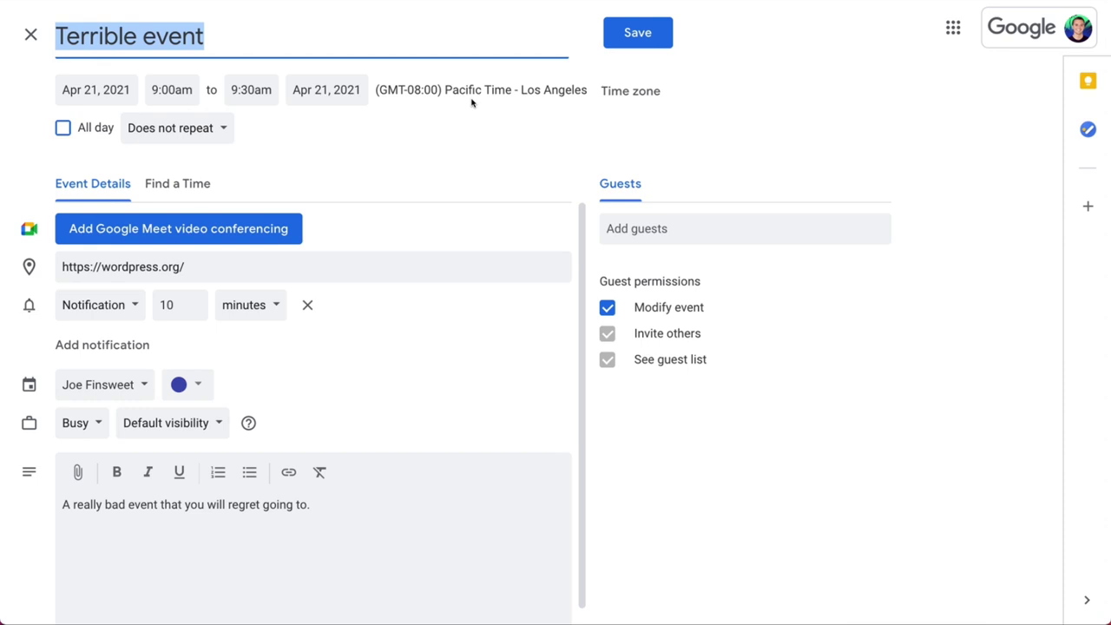
pyautogui.tripleClick(231, 266)
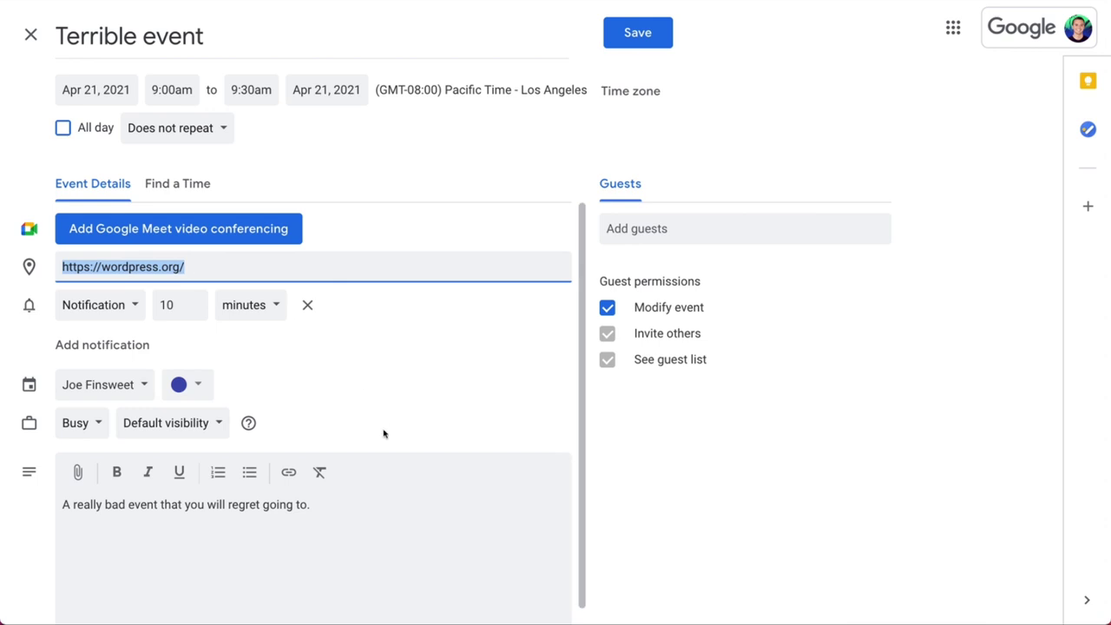
pyautogui.moveTo(391, 532); pyautogui.dragTo(55, 493)
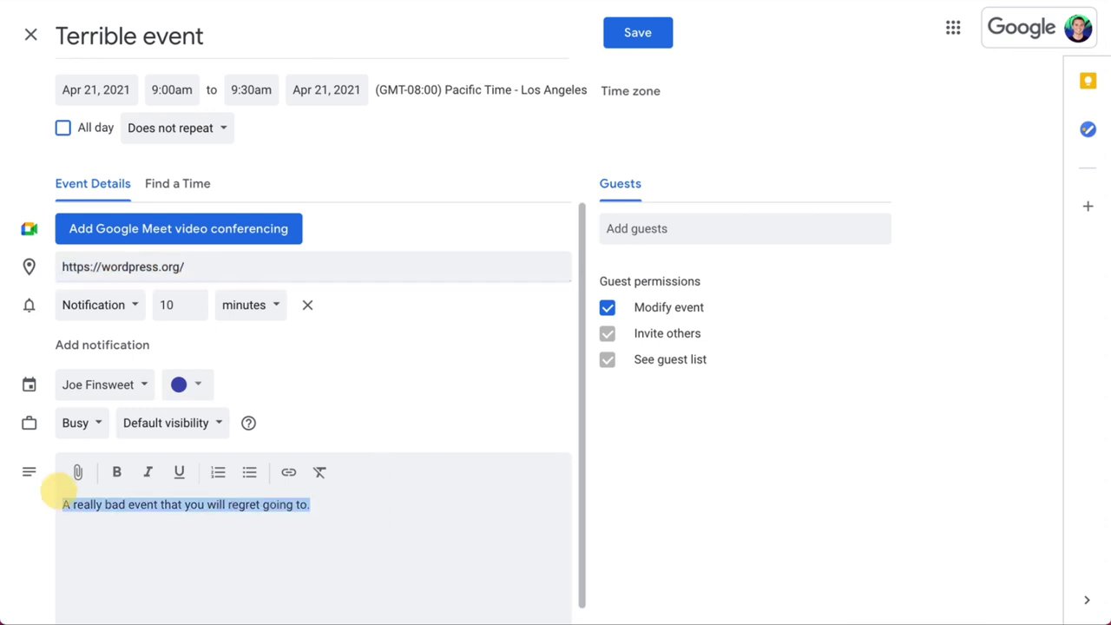
pyautogui.click(524, 415)
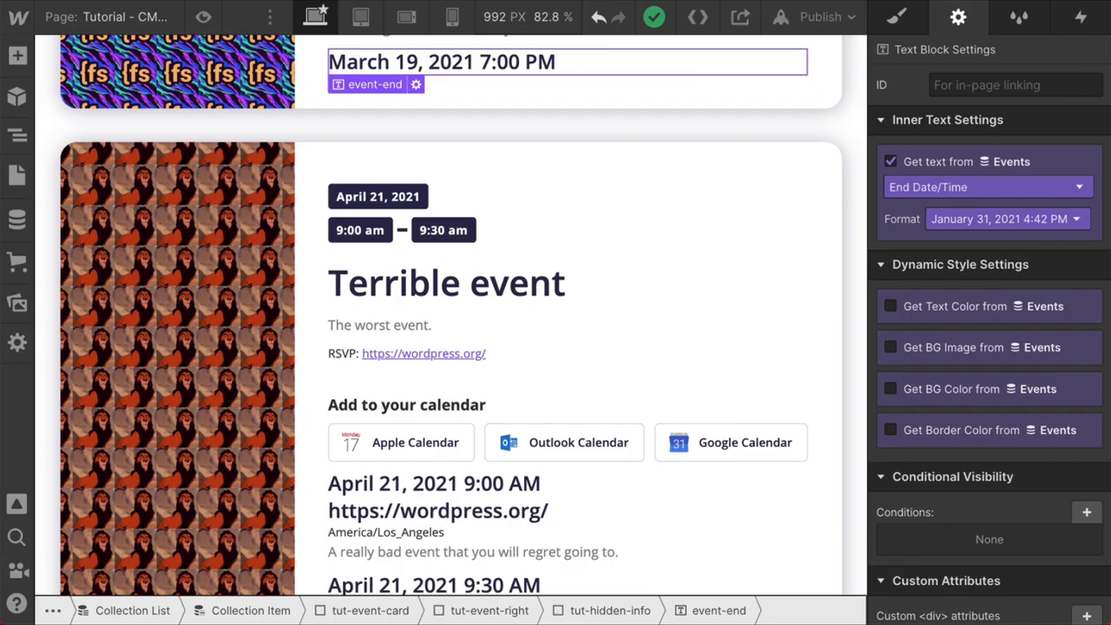
# - Change localize: true to false in the Tutorial - CMS List Before </body> Cal Invite script and save
pyautogui.click(318, 182)
pyautogui.click(16, 175)
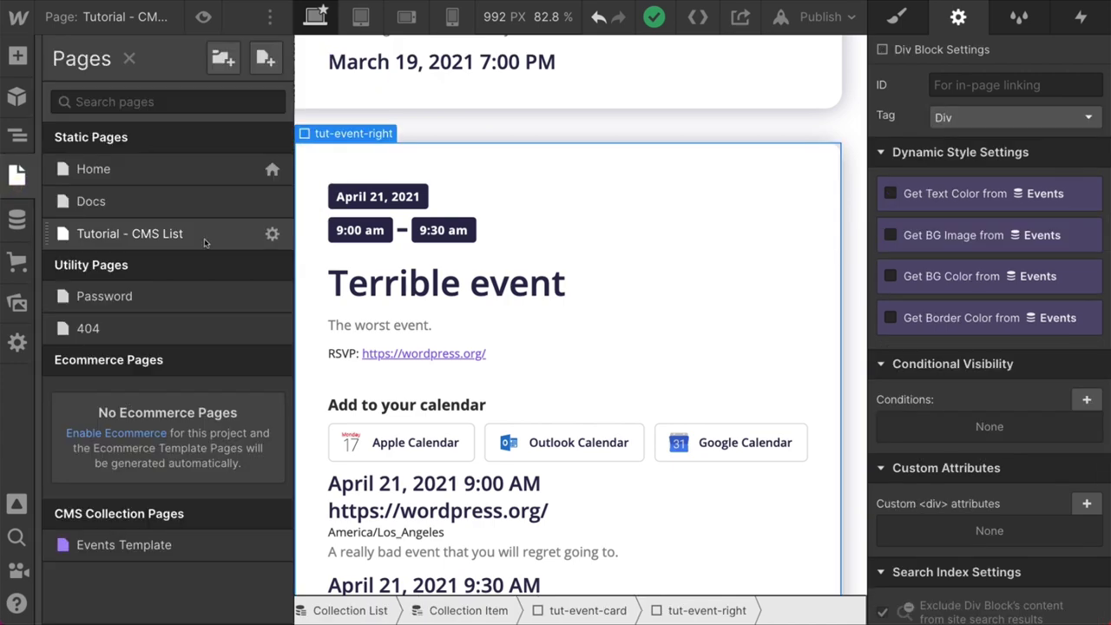
pyautogui.click(269, 233)
pyautogui.scroll(-20, 298, 294)
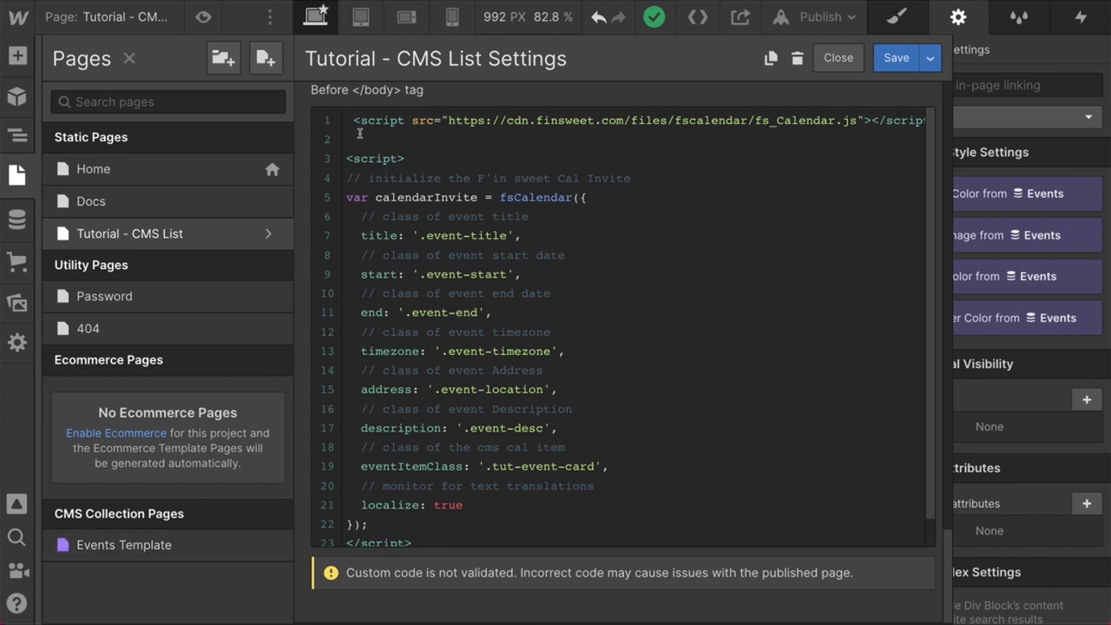
pyautogui.scroll(-1, 413, 177)
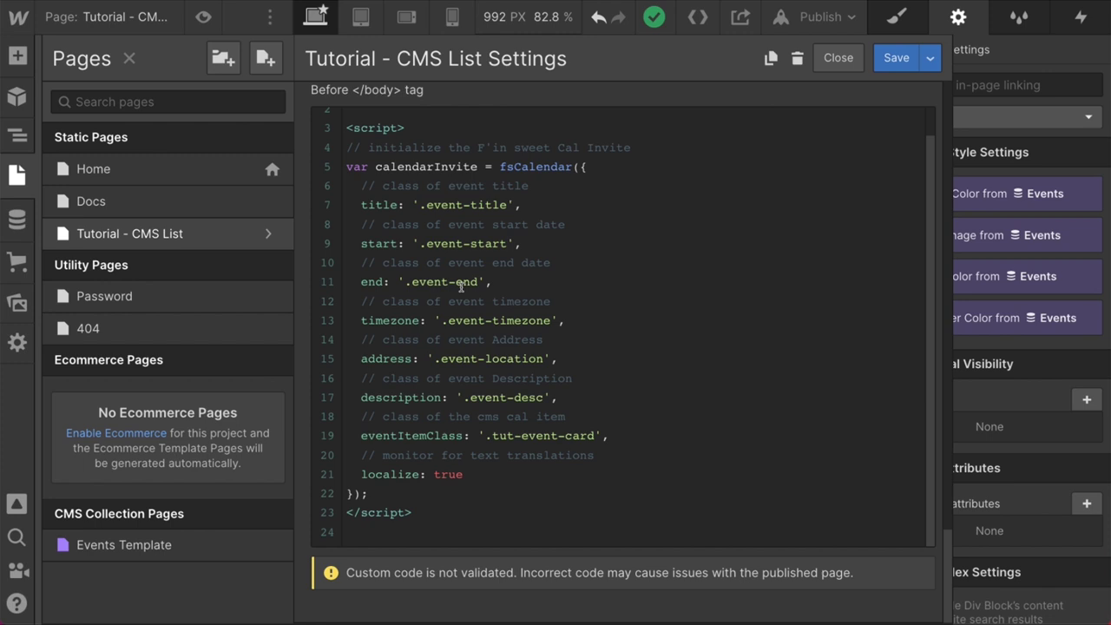
pyautogui.click(463, 475)
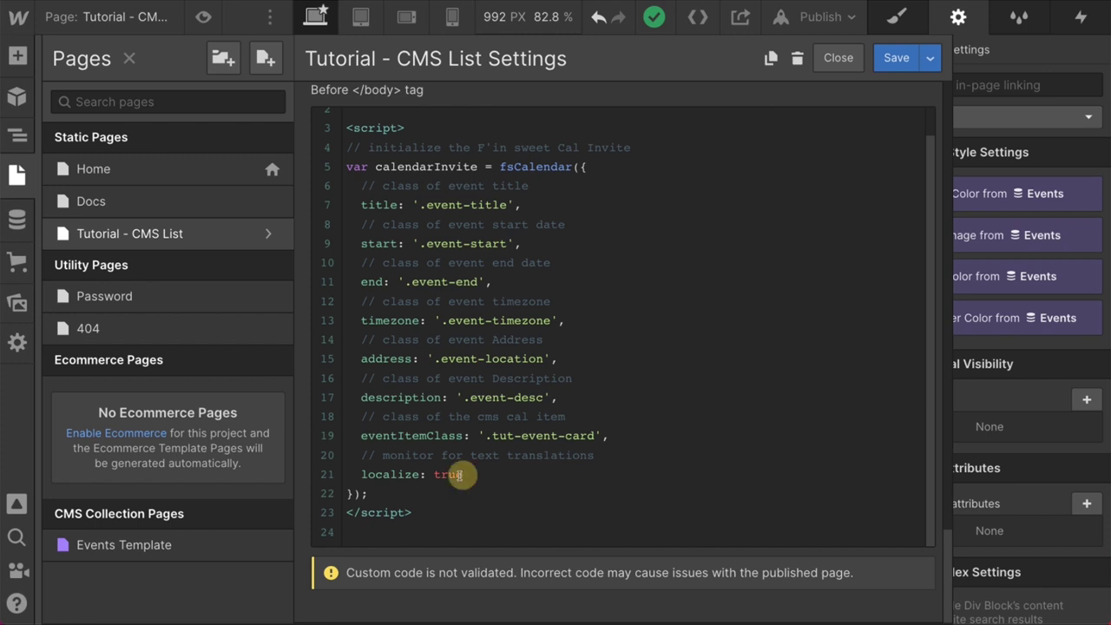
pyautogui.moveTo(463, 474); pyautogui.dragTo(435, 474)
pyautogui.write('false')
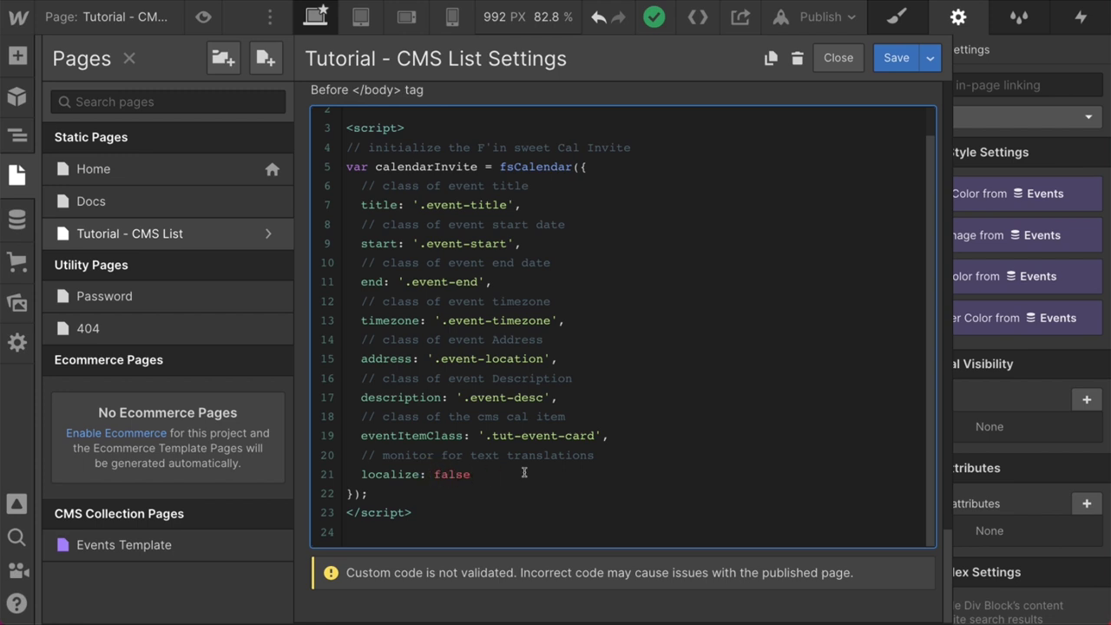
pyautogui.click(895, 58)
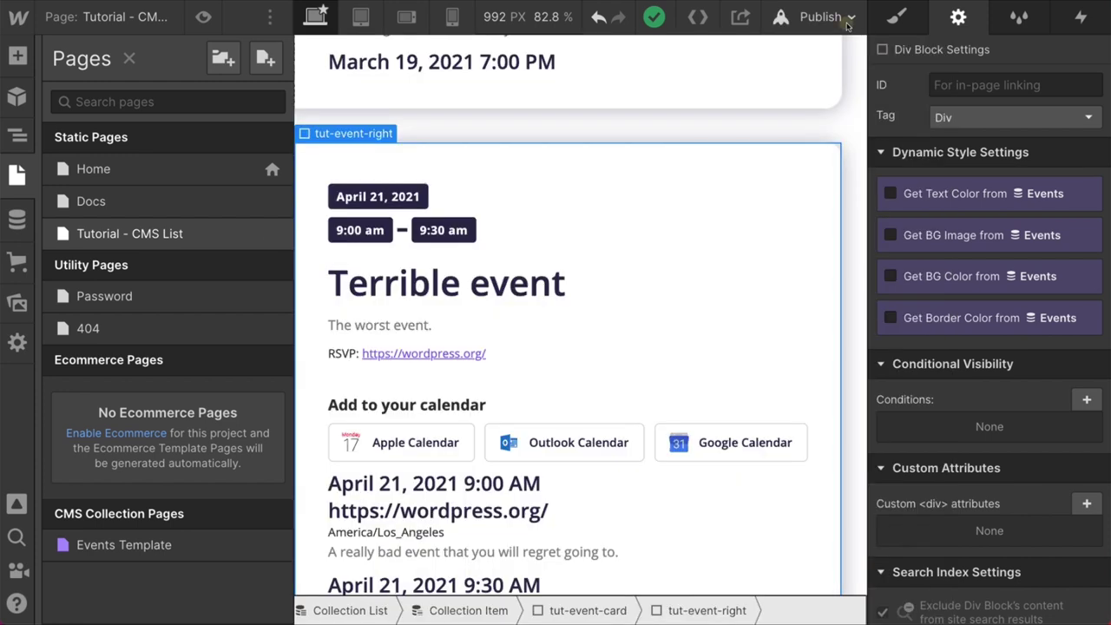
# - Publish the site to the webflow.io domain and review the Terrible event start line, April 21, 2021 9:00 AM
pyautogui.click(823, 17)
pyautogui.click(720, 312)
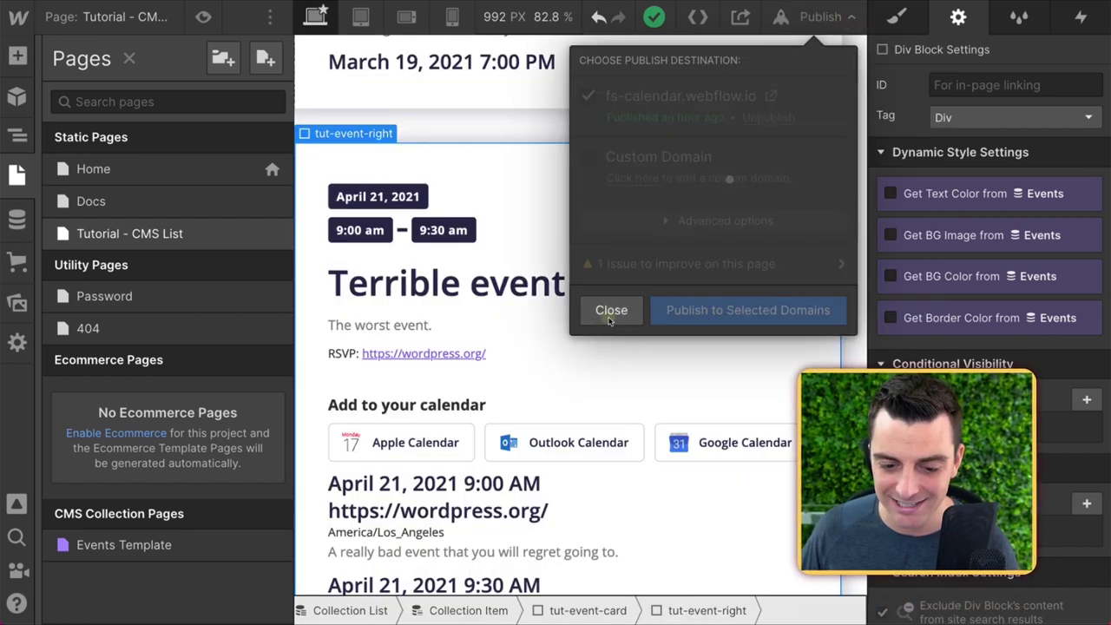
pyautogui.click(610, 316)
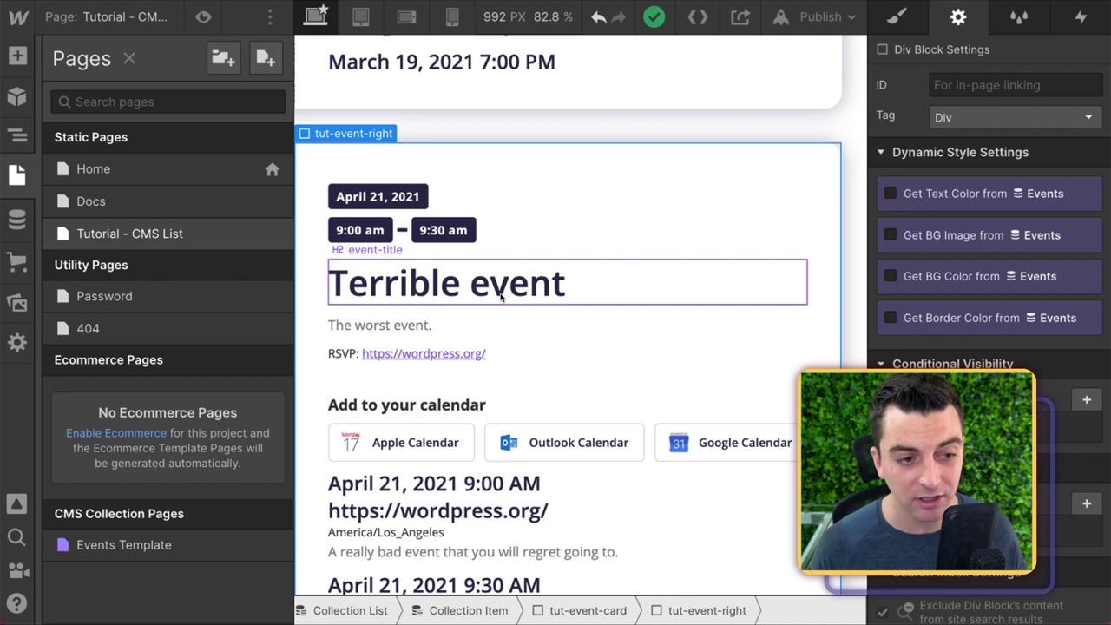
pyautogui.click(425, 494)
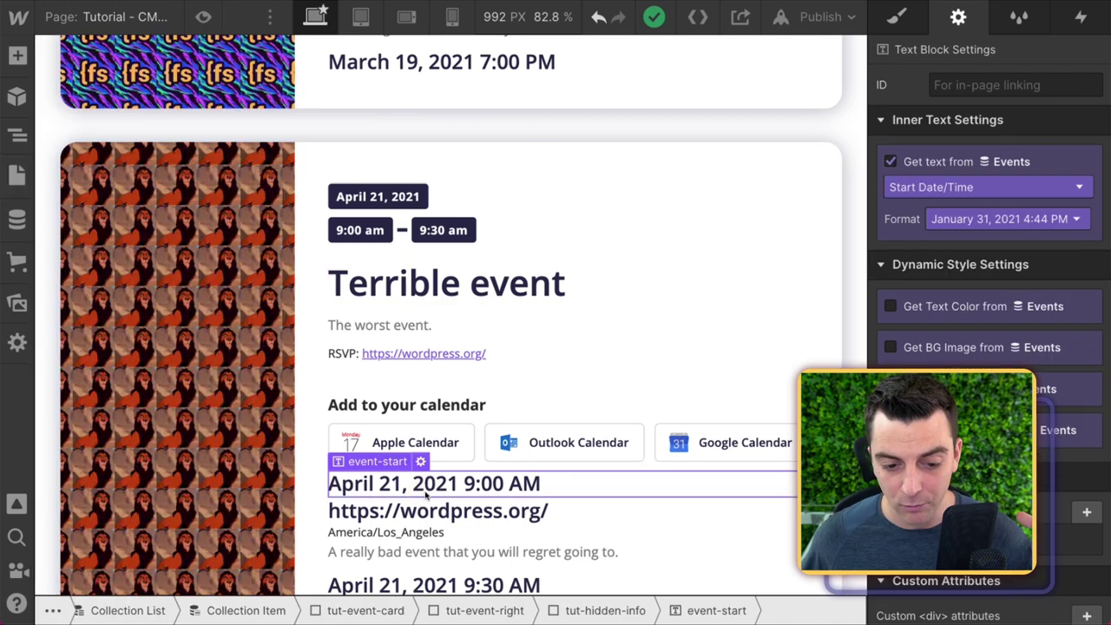